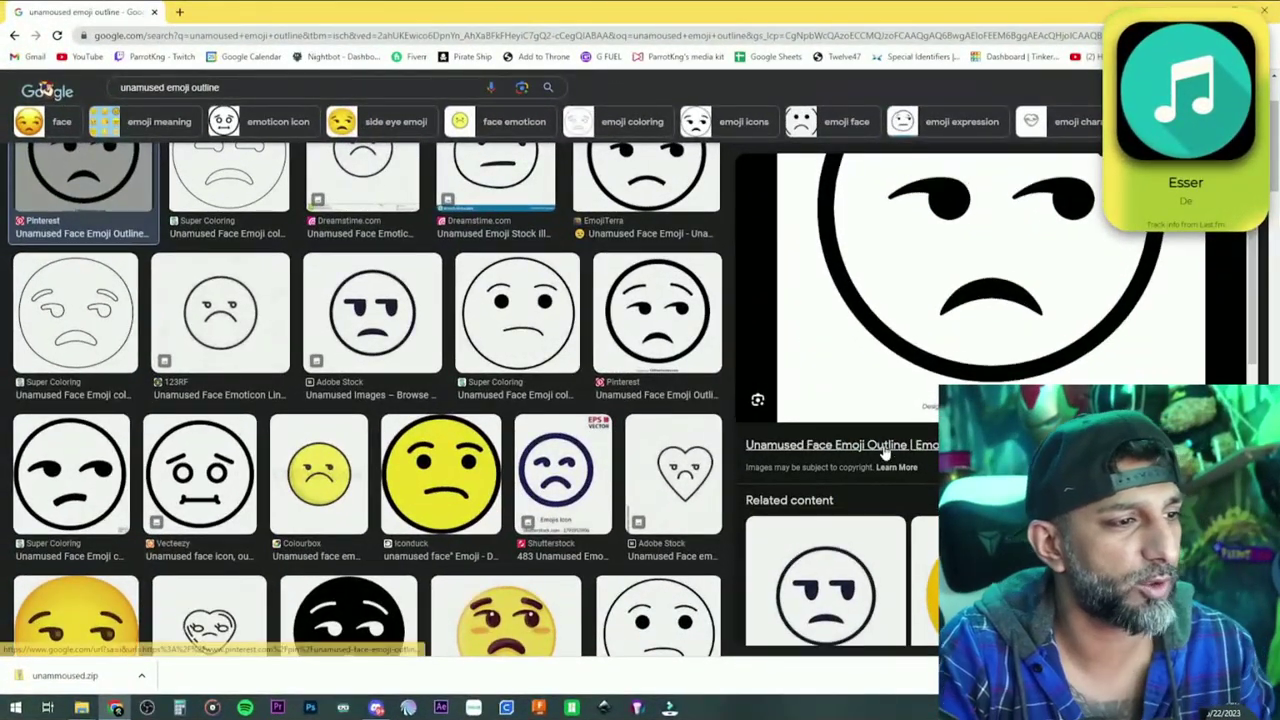
- Scroll through the 'unamused emoji outline' image results to find a plain outline face
{"action": "scroll", "coordinate": [885, 452], "scroll_direction": "up", "scroll_amount": 2}
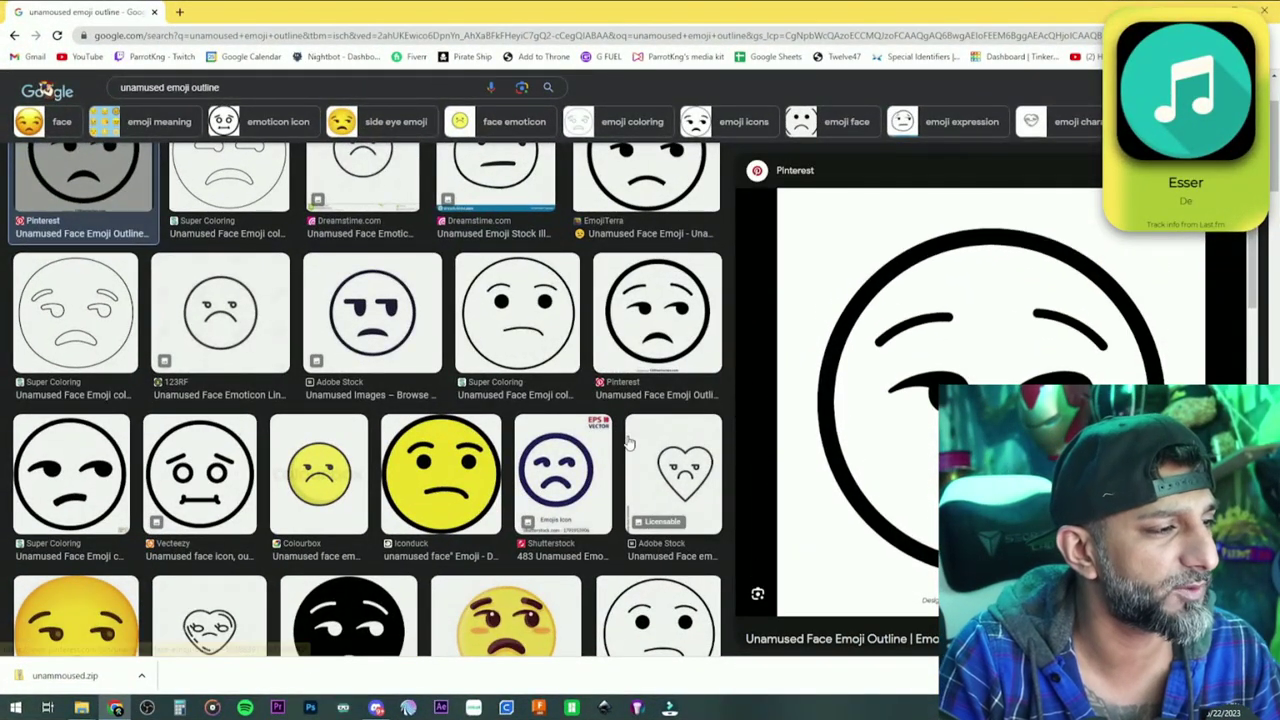
{"action": "scroll", "coordinate": [628, 444], "scroll_direction": "up", "scroll_amount": 2}
{"action": "scroll", "coordinate": [628, 444], "scroll_direction": "down", "scroll_amount": 1}
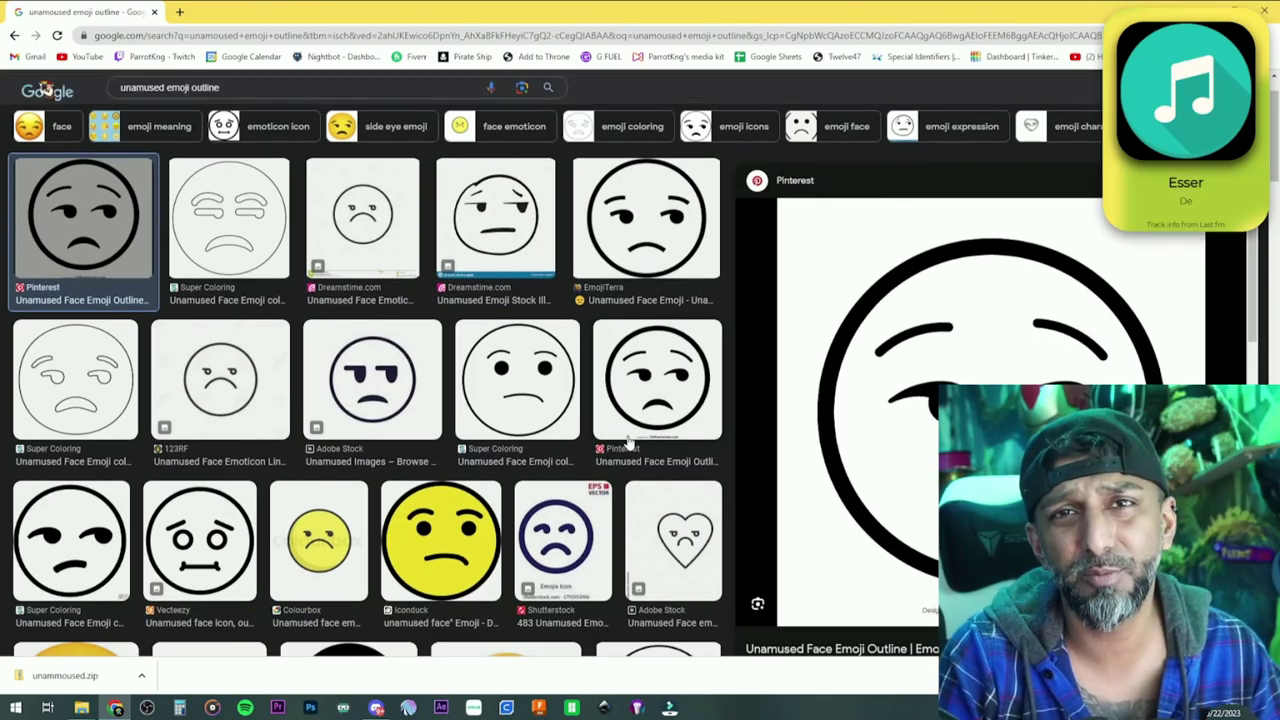
{"action": "scroll", "coordinate": [628, 444], "scroll_direction": "down", "scroll_amount": 3}
{"action": "scroll", "coordinate": [628, 444], "scroll_direction": "up", "scroll_amount": 1}
{"action": "scroll", "coordinate": [628, 444], "scroll_direction": "up", "scroll_amount": 1}
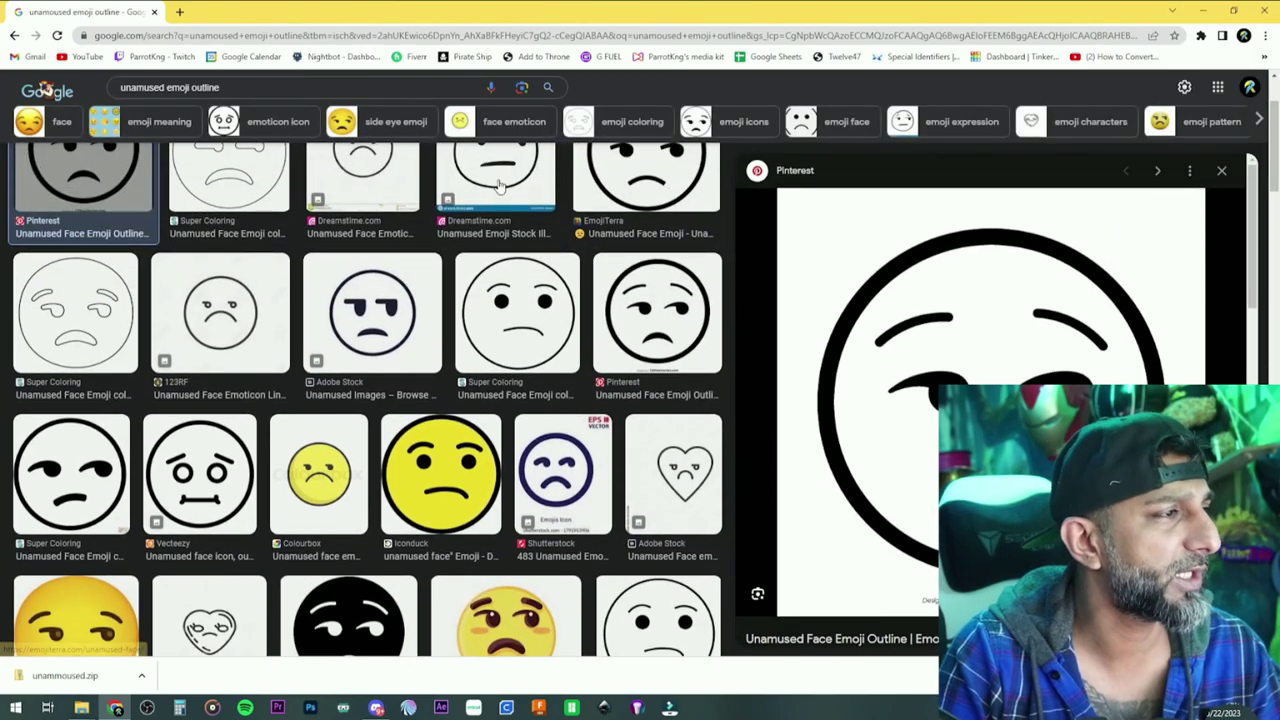
- Search 'image to svg', open Convertio, and convert the emoji JPG to SVG
{"action": "left_click", "coordinate": [179, 12]}
{"action": "type", "text": "image toi svg"}
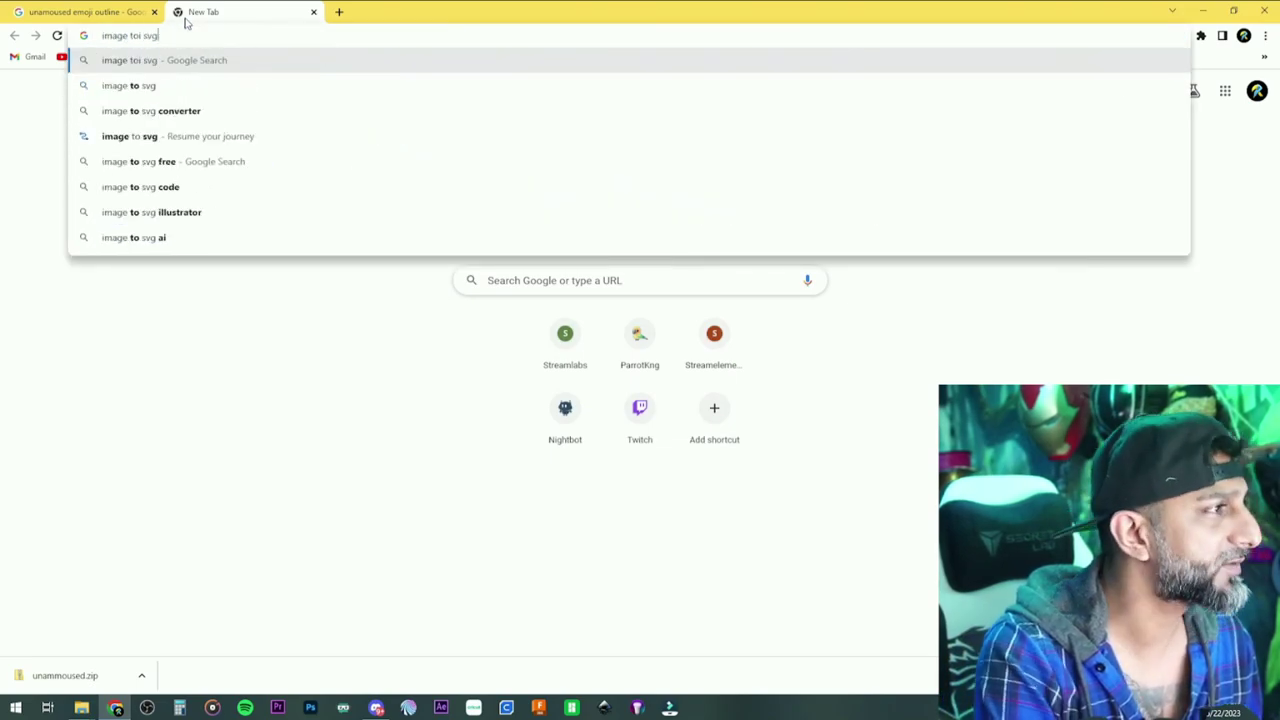
{"action": "key", "text": "Return"}
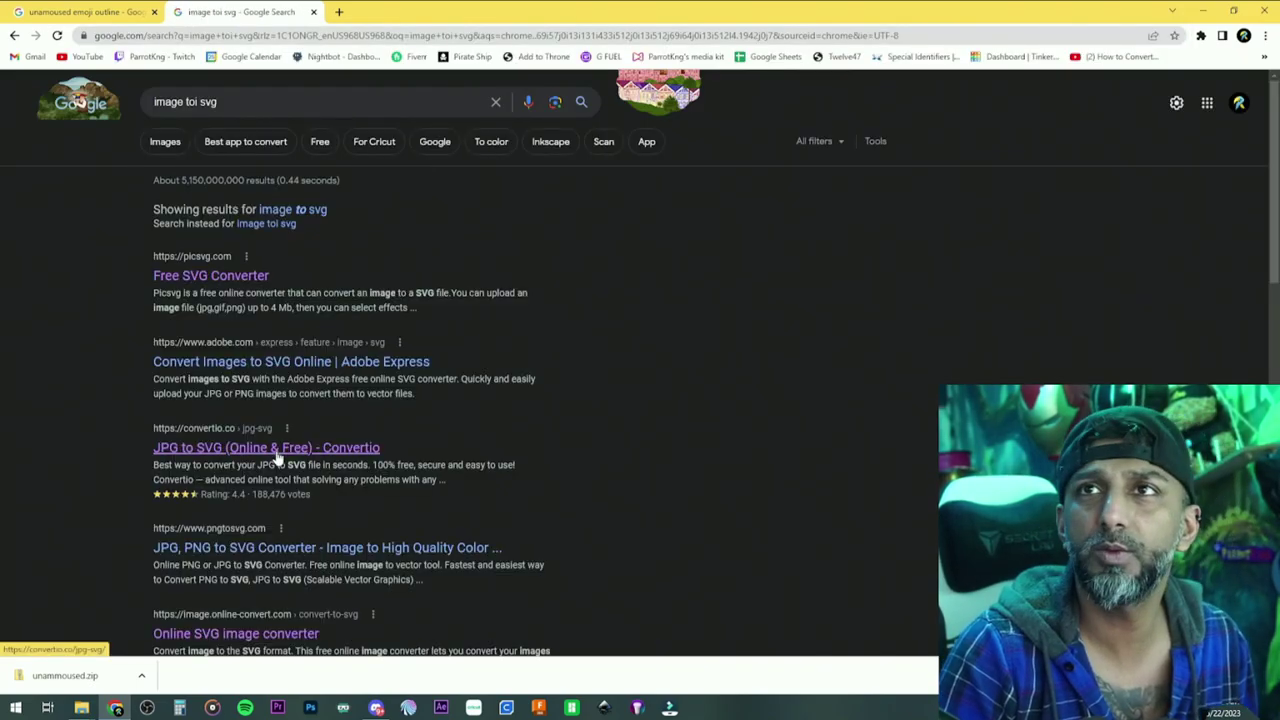
{"action": "left_click", "coordinate": [278, 452]}
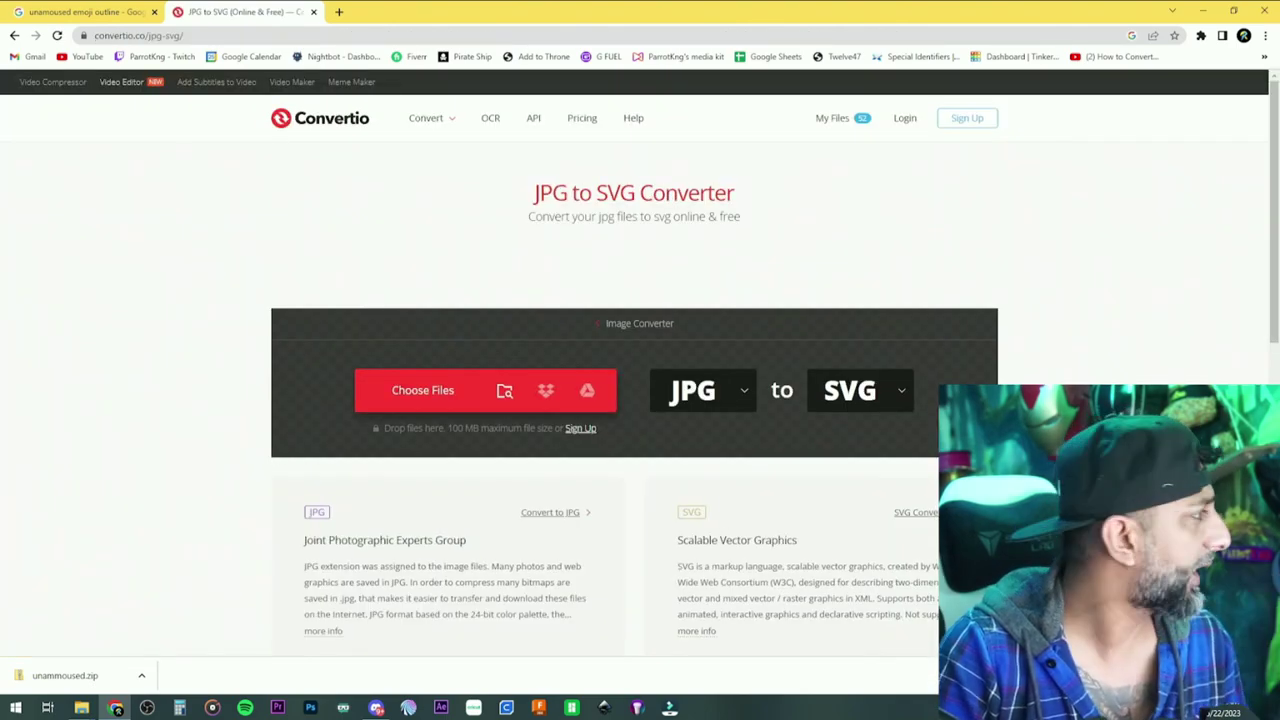
{"action": "left_click_drag", "start_coordinate": [0, 420], "coordinate": [437, 415]}
{"action": "left_click", "coordinate": [894, 417]}
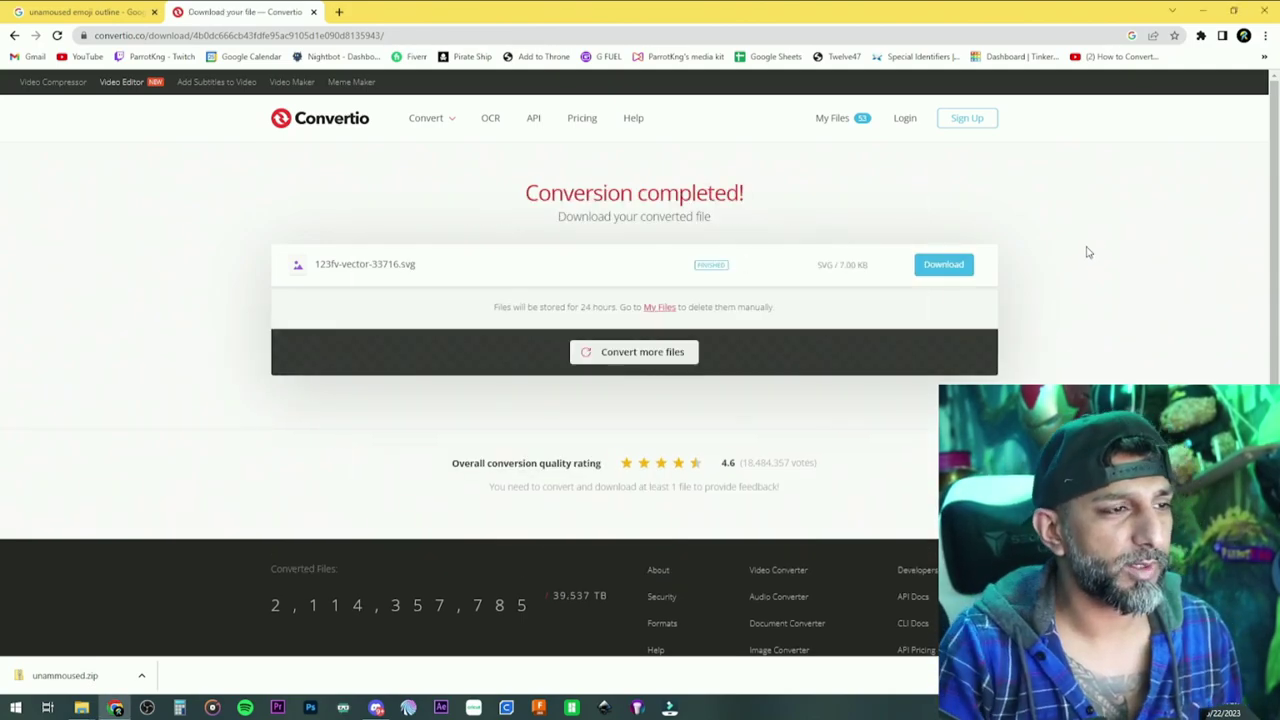
- Download the SVG as Unammoused.svg into the Bambu\Video folder and close Chrome
{"action": "left_click", "coordinate": [948, 265]}
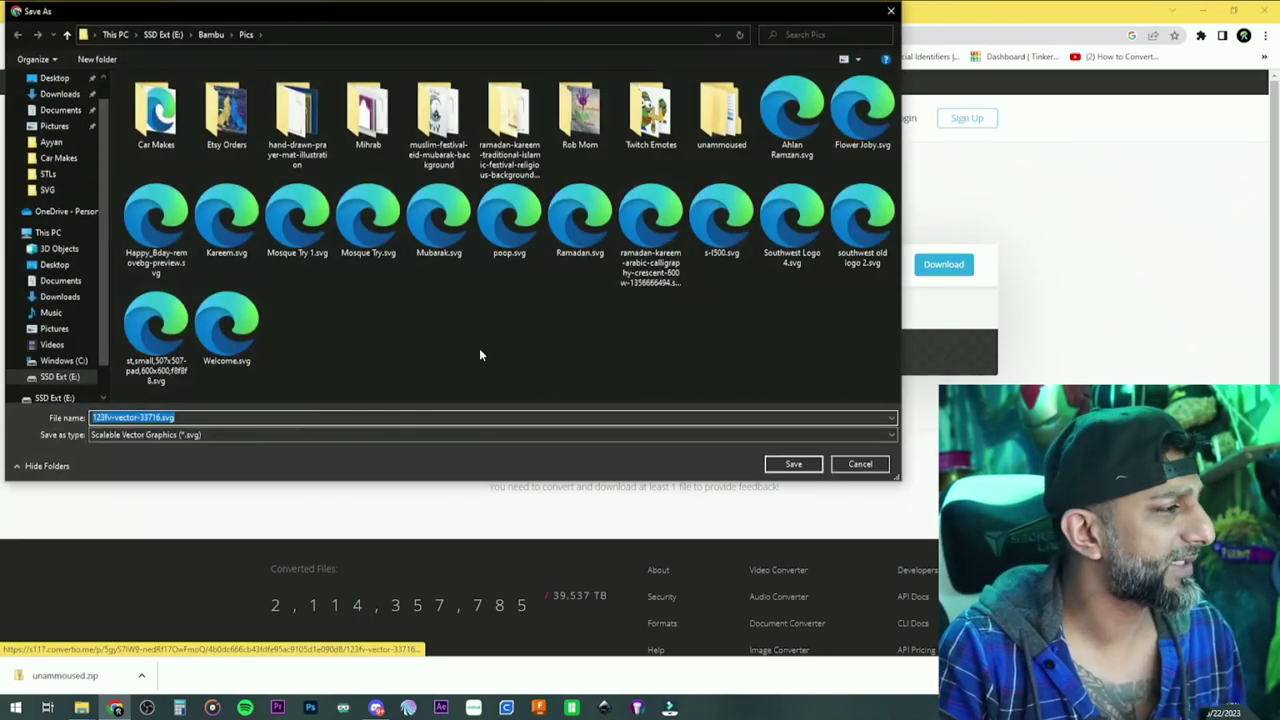
{"action": "left_click", "coordinate": [210, 34]}
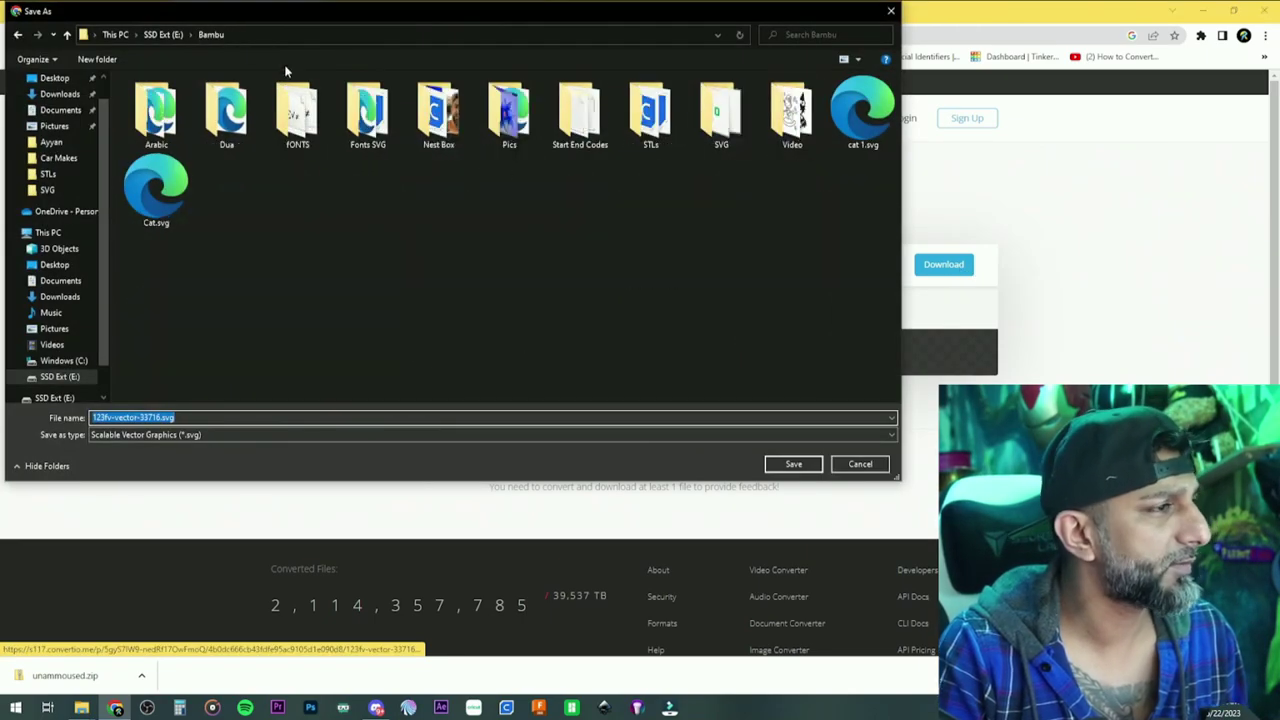
{"action": "double_click", "coordinate": [792, 110]}
{"action": "triple_click", "coordinate": [191, 417]}
{"action": "type", "text": "U"}
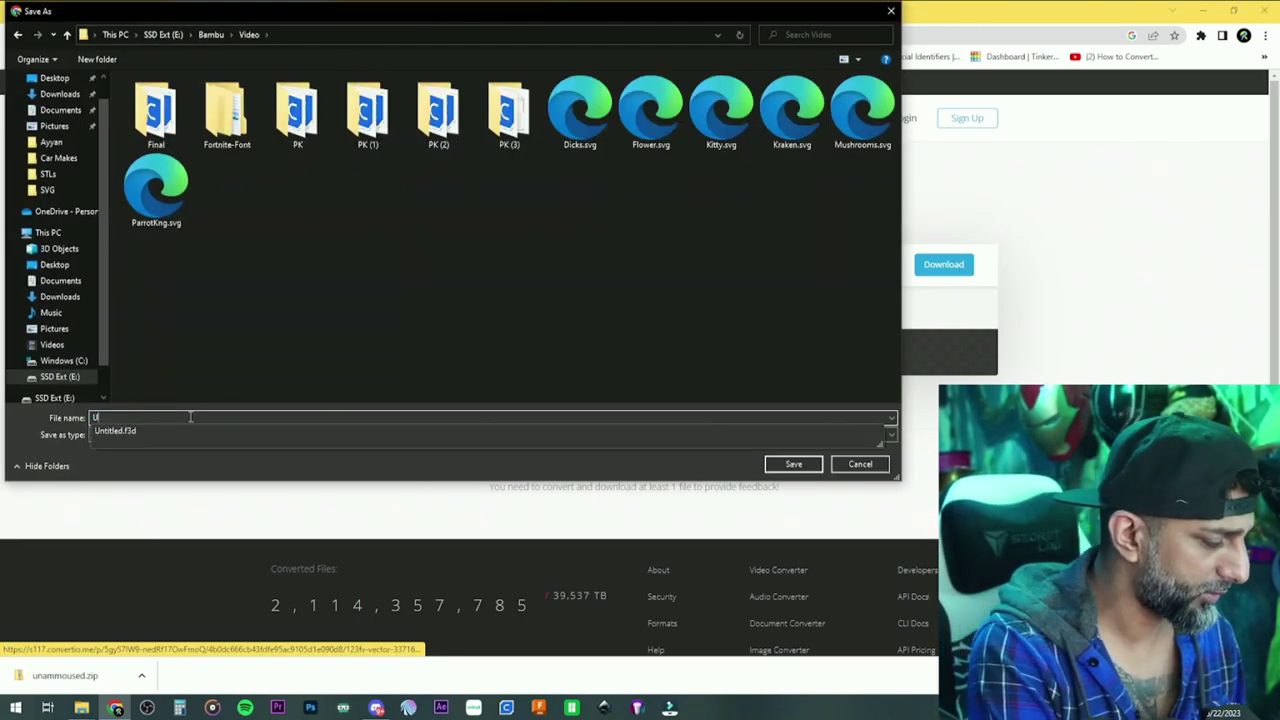
{"action": "type", "text": "nammoused"}
{"action": "key", "text": "Return"}
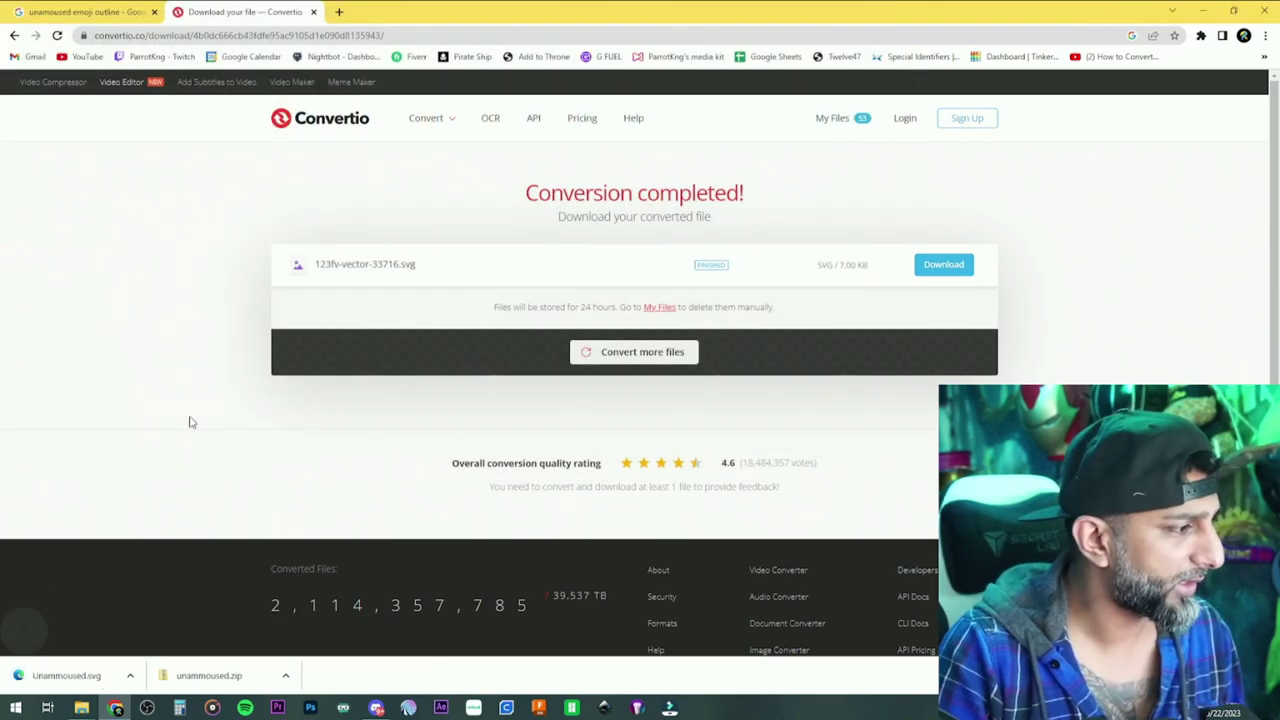
{"action": "left_click", "coordinate": [1264, 12]}
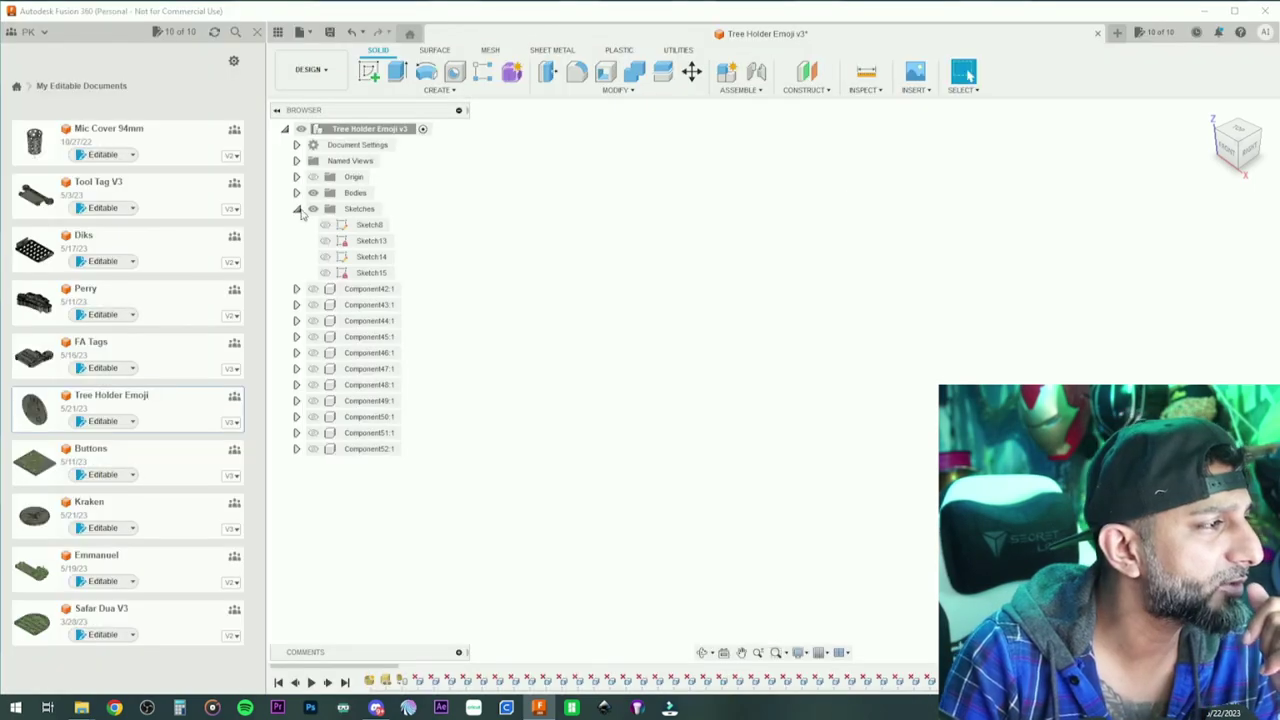
- Insert Unammoused.svg from the Bambu\Video folder via Insert SVG
{"action": "left_click", "coordinate": [296, 209]}
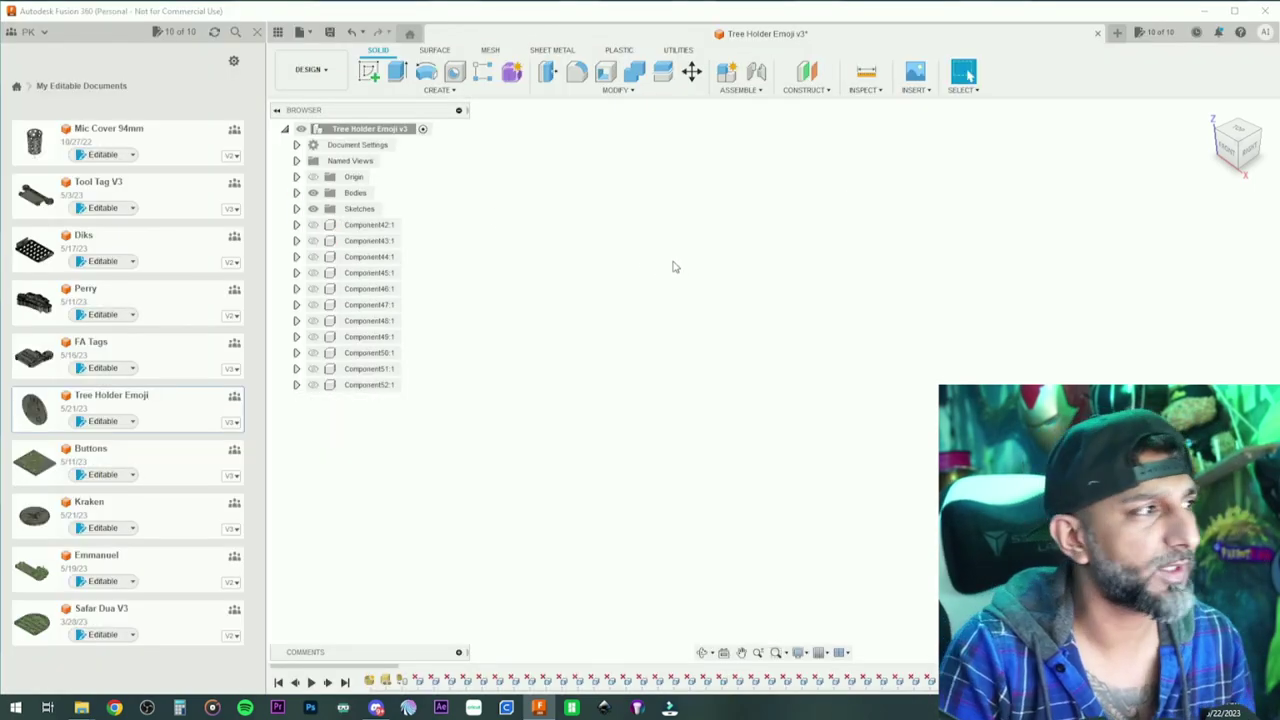
{"action": "left_click", "coordinate": [257, 32]}
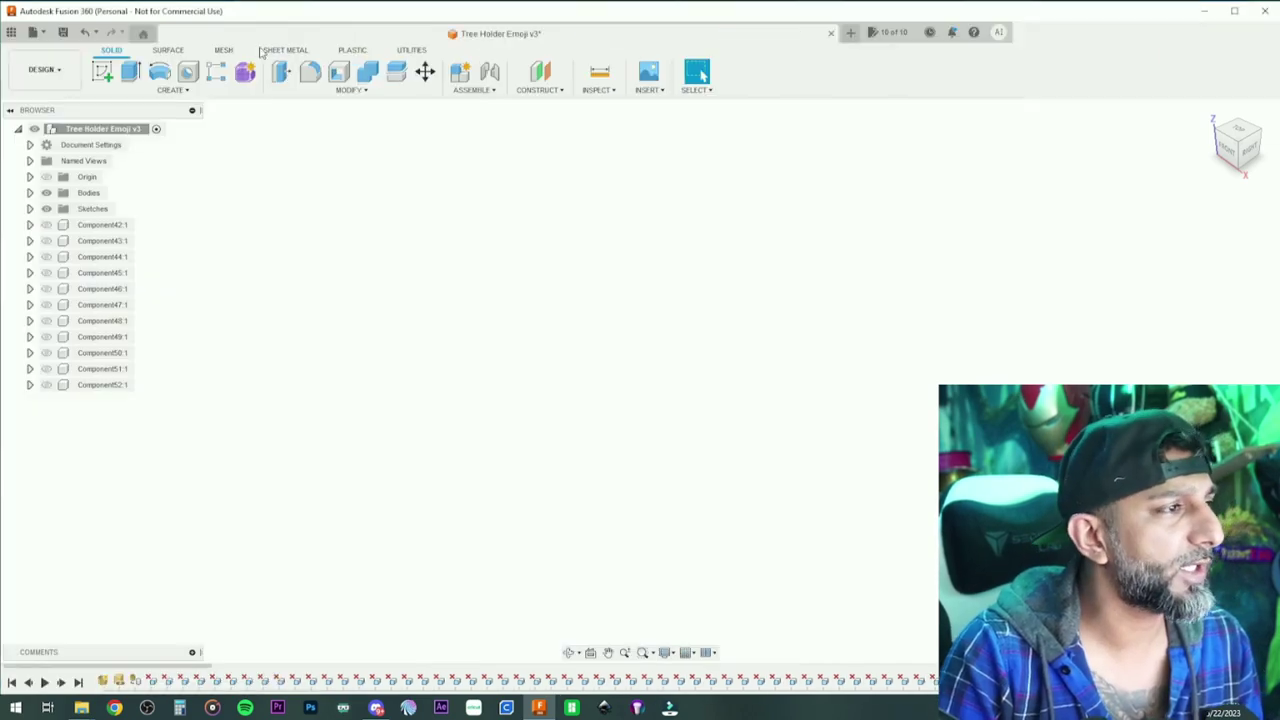
{"action": "left_click", "coordinate": [645, 90]}
{"action": "left_click", "coordinate": [662, 145]}
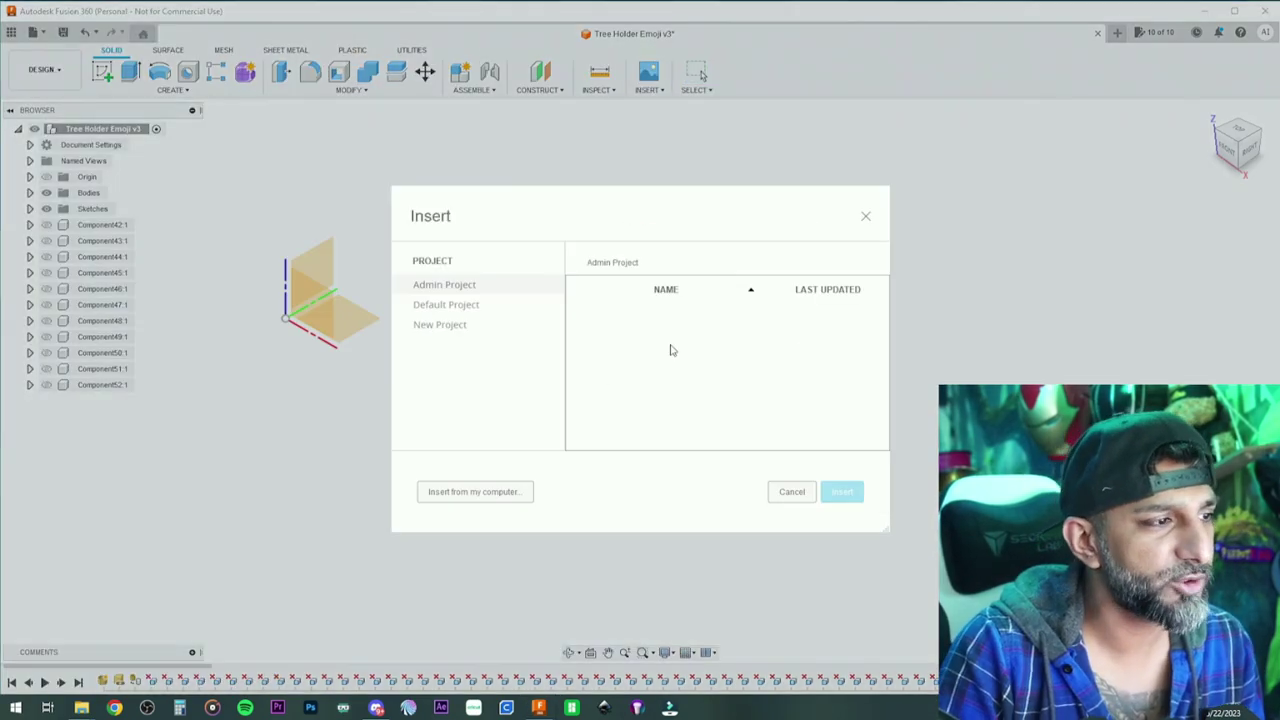
{"action": "left_click", "coordinate": [472, 493]}
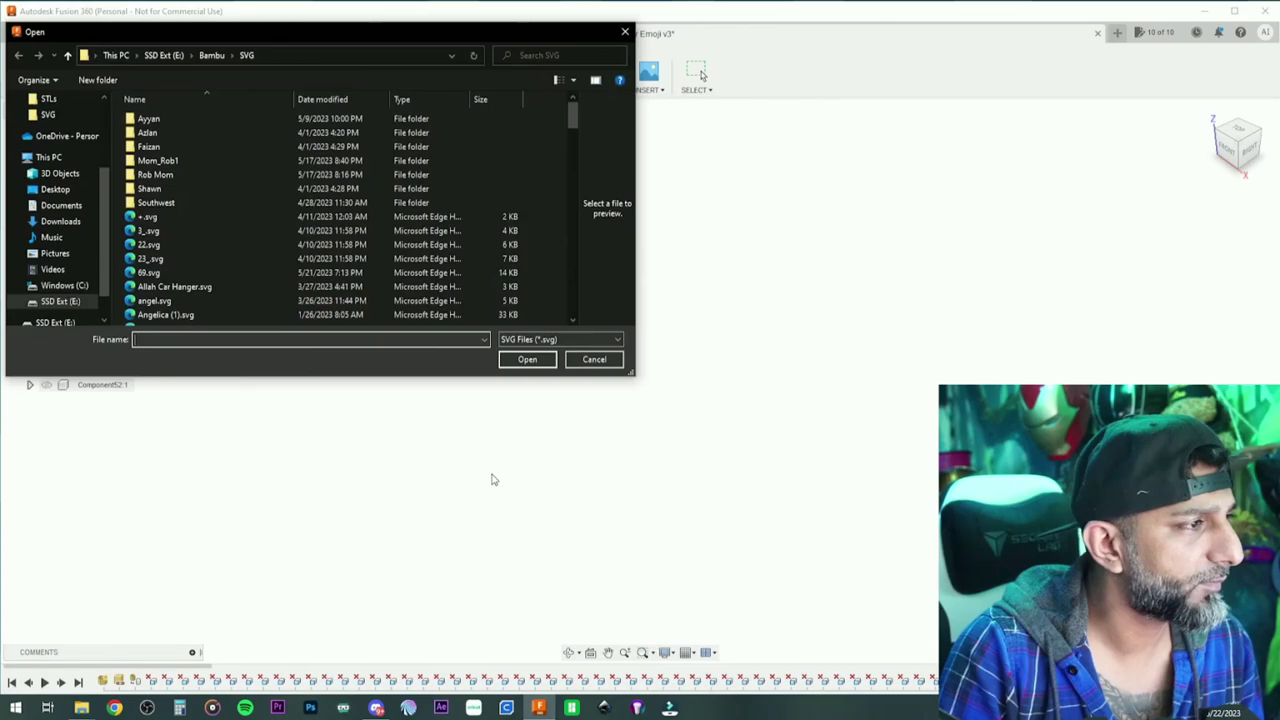
{"action": "left_click", "coordinate": [214, 56]}
{"action": "double_click", "coordinate": [385, 208]}
{"action": "left_click", "coordinate": [157, 272]}
{"action": "left_click", "coordinate": [527, 360]}
- Place the SVG on a sketch plane and scale it down to a small emoji
{"action": "left_click", "coordinate": [351, 321]}
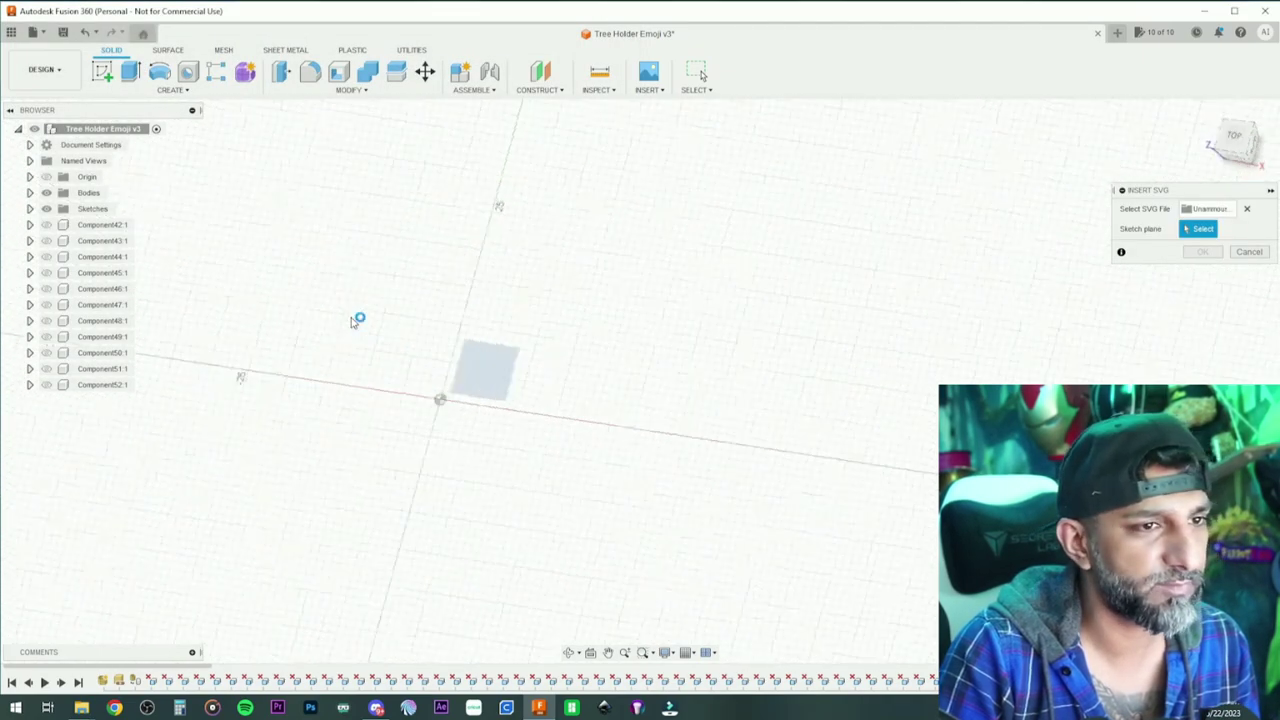
{"action": "scroll", "coordinate": [506, 327], "scroll_direction": "down", "scroll_amount": 3}
{"action": "left_click_drag", "start_coordinate": [657, 397], "coordinate": [522, 262]}
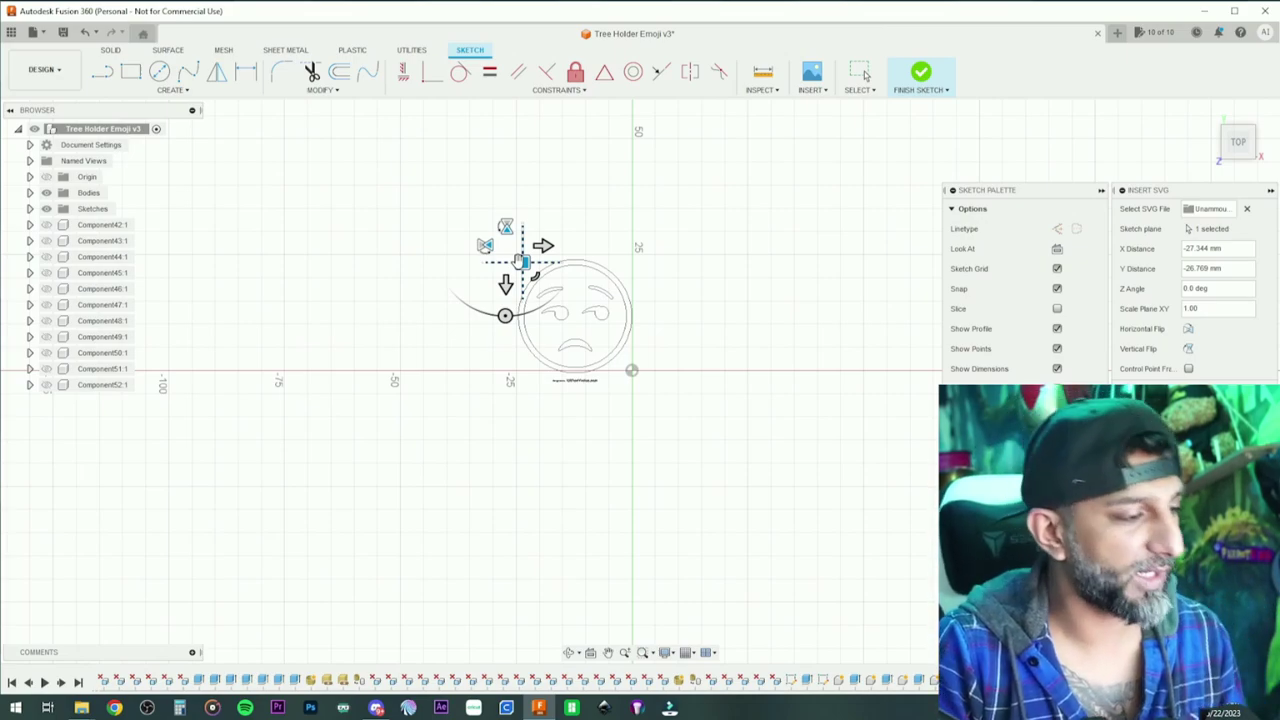
- Draw a 50 mm diameter circle centred on the origin and select it
{"action": "key", "text": "Escape"}
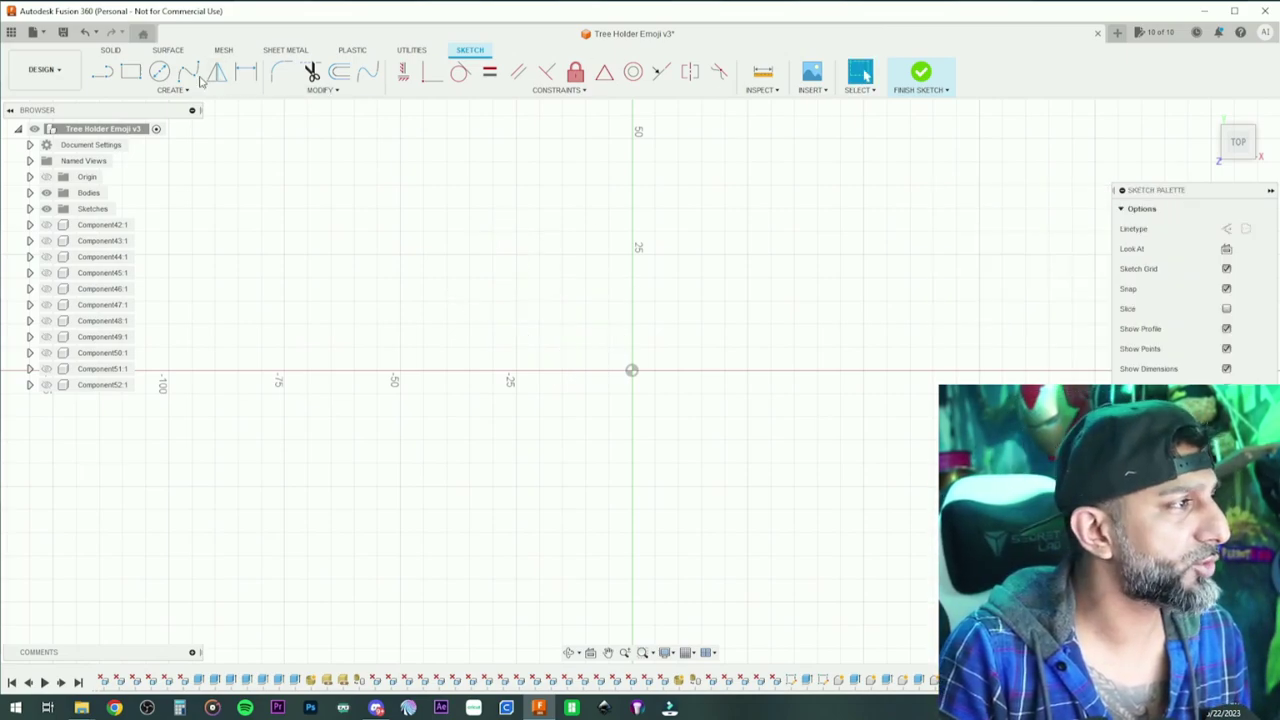
{"action": "key", "text": "c"}
{"action": "left_click", "coordinate": [631, 371]}
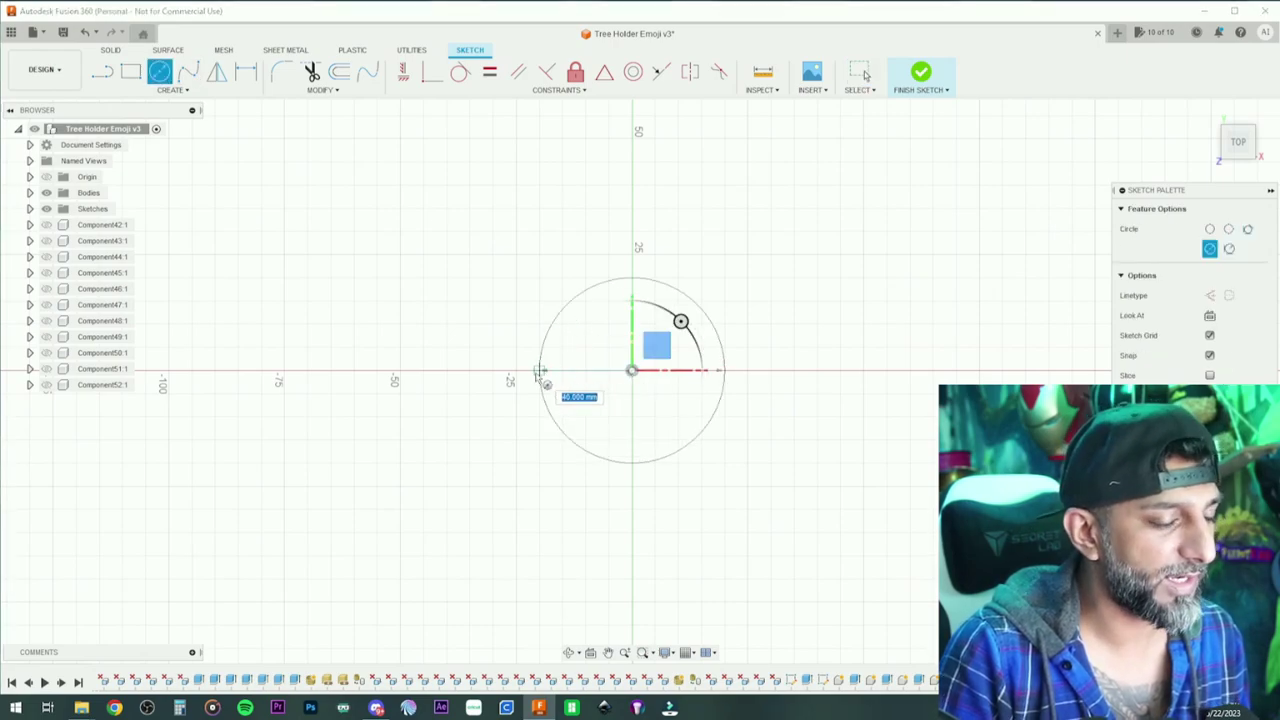
{"action": "type", "text": "50"}
{"action": "key", "text": "Return"}
{"action": "key", "text": "Escape"}
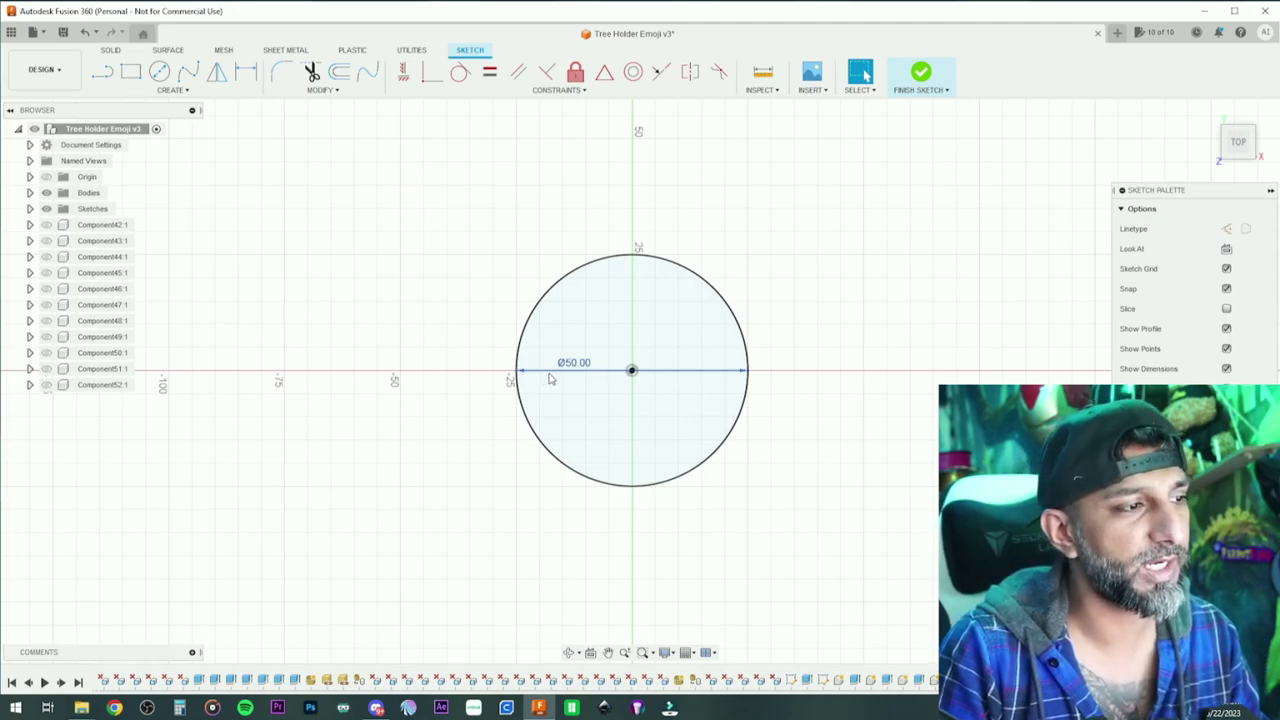
{"action": "left_click", "coordinate": [631, 400]}
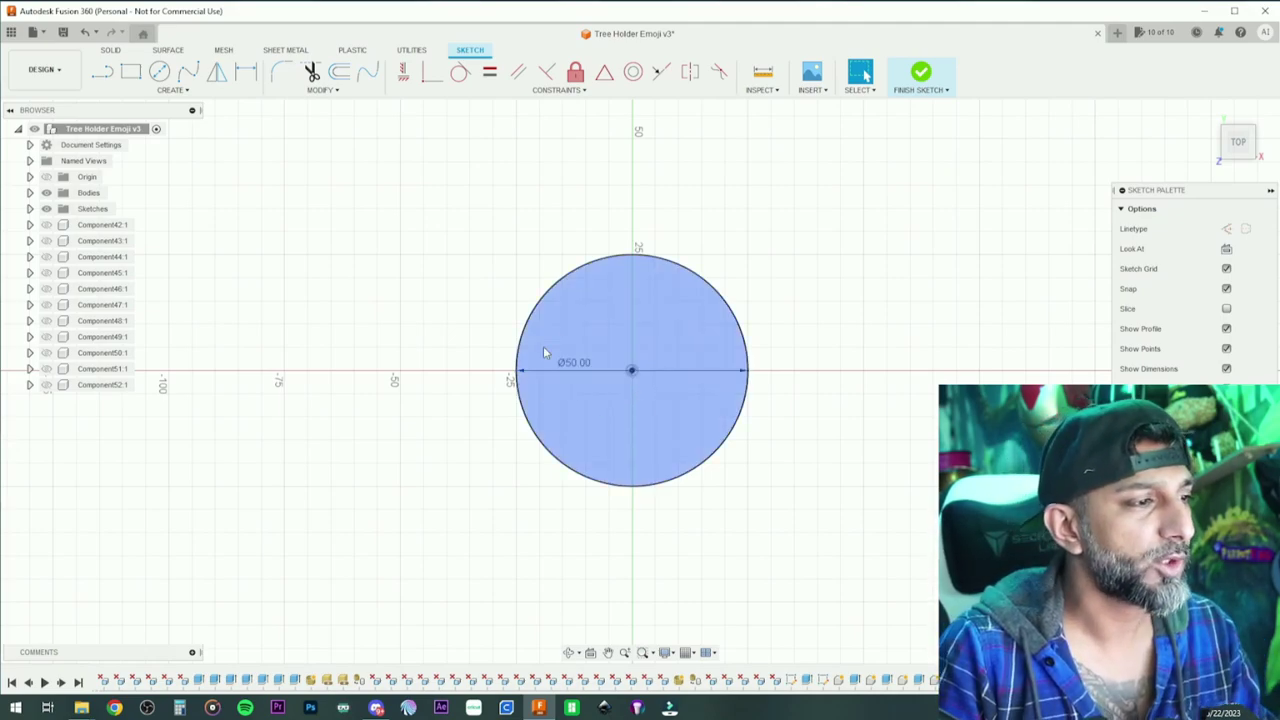
- Insert the emoji SVG again, scaled to fit inside the 50 mm circle
{"action": "left_click", "coordinate": [812, 90]}
{"action": "left_click", "coordinate": [834, 146]}
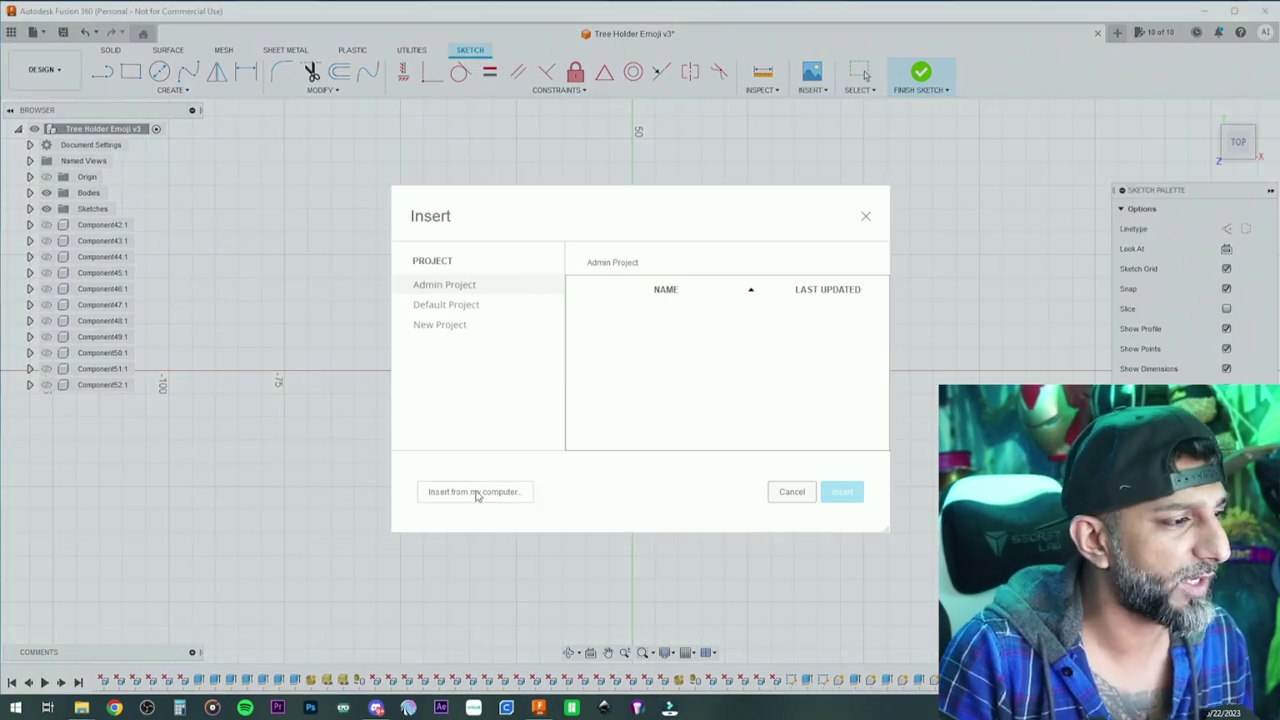
{"action": "left_click", "coordinate": [474, 491]}
{"action": "left_click", "coordinate": [154, 271]}
{"action": "left_click", "coordinate": [531, 357]}
{"action": "left_click_drag", "start_coordinate": [660, 400], "coordinate": [507, 250]}
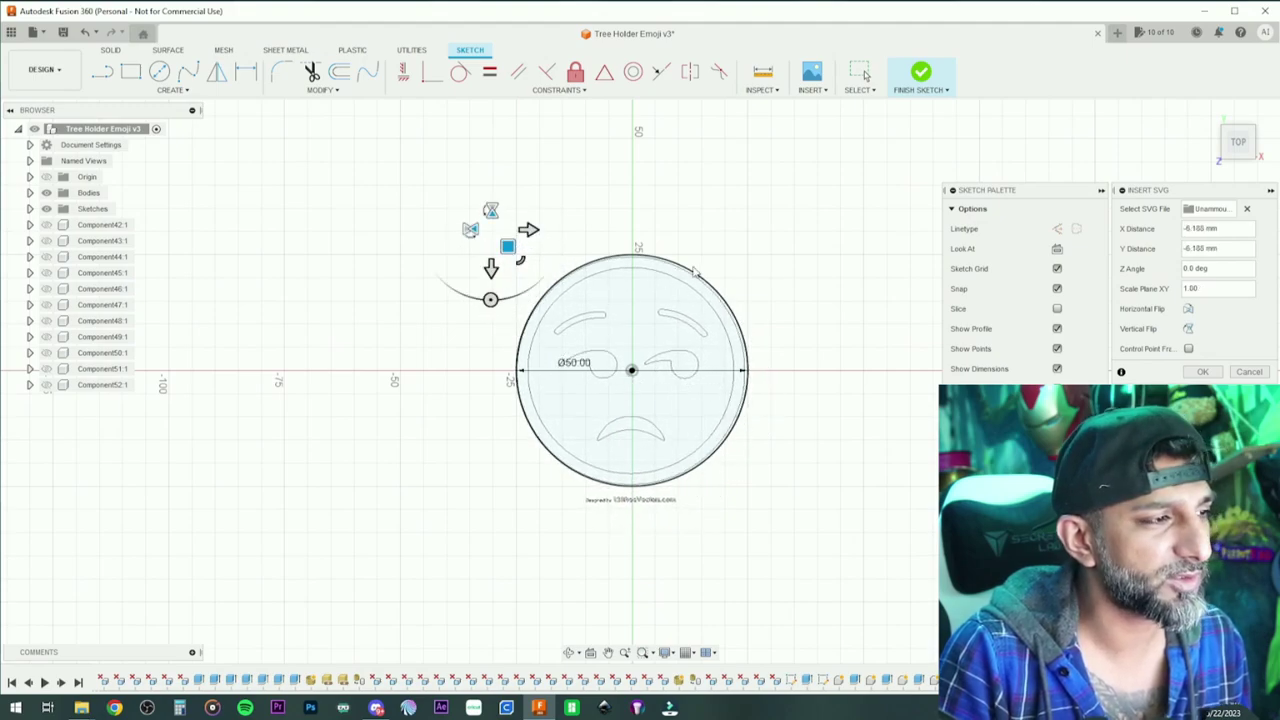
{"action": "left_click", "coordinate": [1201, 372]}
- Delete the 'Designed by 123FreeVectors.com' credit text from the sketch
{"action": "scroll", "coordinate": [719, 414], "scroll_direction": "up", "scroll_amount": 5}
{"action": "left_click_drag", "start_coordinate": [450, 352], "coordinate": [450, 352]}
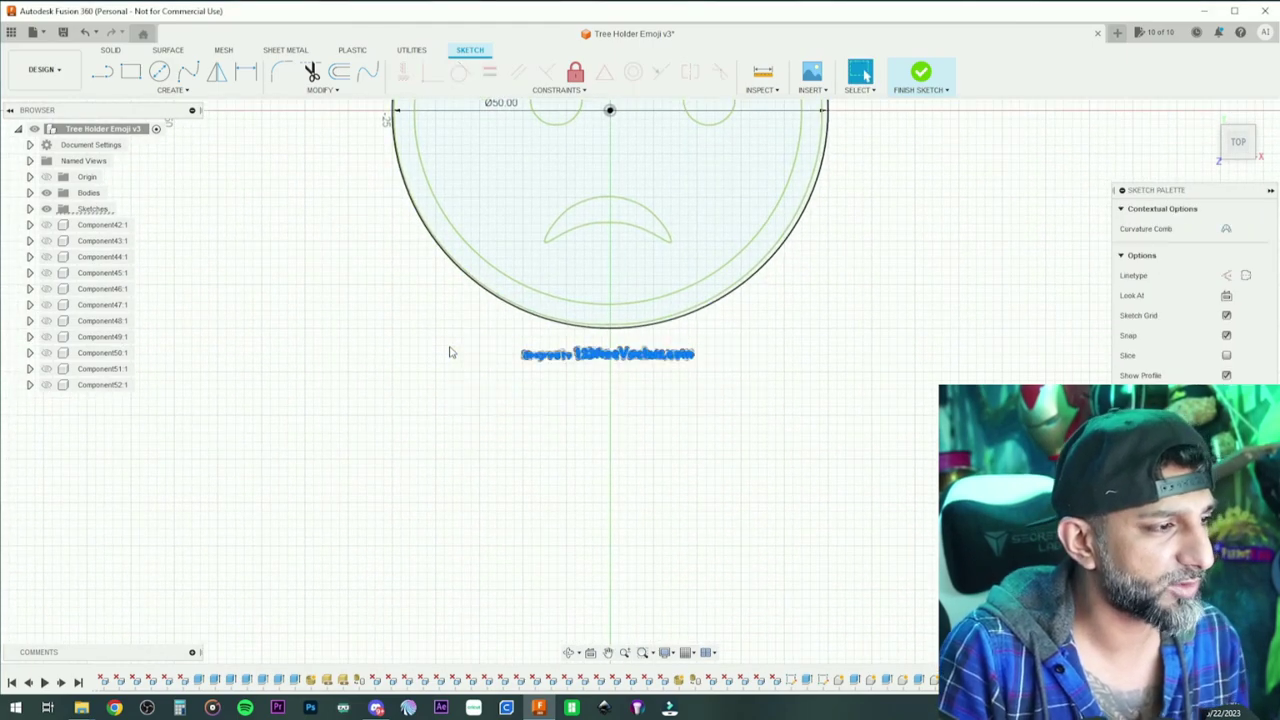
{"action": "key", "text": "Delete"}
{"action": "scroll", "coordinate": [671, 406], "scroll_direction": "down", "scroll_amount": 3}
- Recentre the emoji sketch in view and select all its curves
{"action": "left_click", "coordinate": [700, 337]}
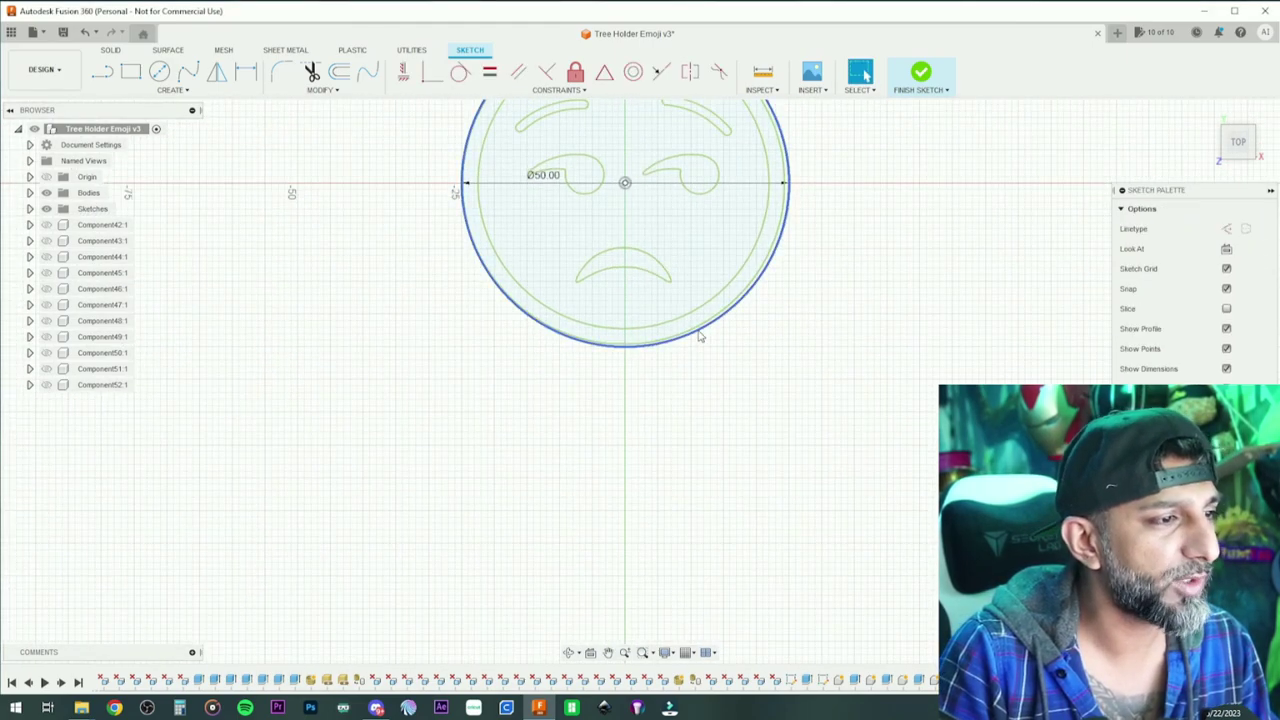
{"action": "left_click", "coordinate": [743, 371]}
{"action": "scroll", "coordinate": [743, 371], "scroll_direction": "down", "scroll_amount": 2}
{"action": "scroll", "coordinate": [743, 371], "scroll_direction": "down", "scroll_amount": 1}
{"action": "scroll", "coordinate": [771, 420], "scroll_direction": "up", "scroll_amount": 3}
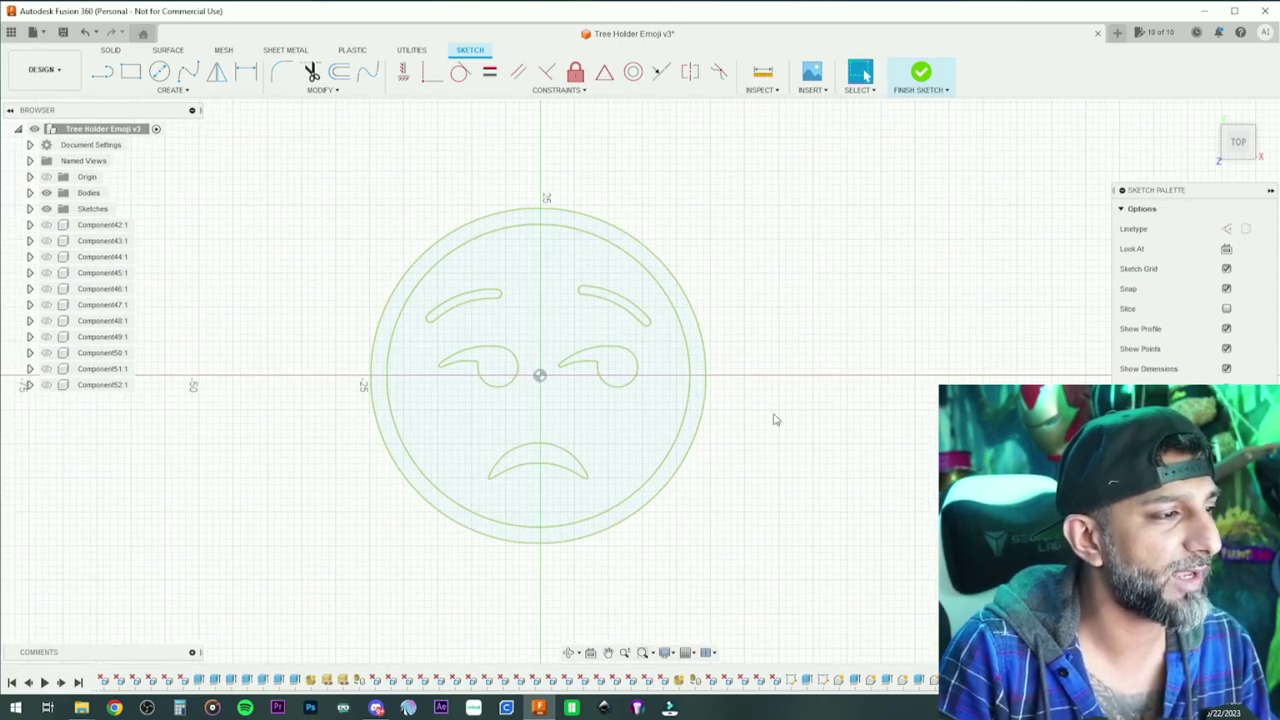
{"action": "scroll", "coordinate": [773, 420], "scroll_direction": "down", "scroll_amount": 1}
{"action": "scroll", "coordinate": [765, 400], "scroll_direction": "up", "scroll_amount": 1}
{"action": "middle_click_drag", "start_coordinate": [757, 391], "coordinate": [800, 383]}
{"action": "scroll", "coordinate": [805, 412], "scroll_direction": "down", "scroll_amount": 2}
{"action": "key", "text": "ctrl+a"}
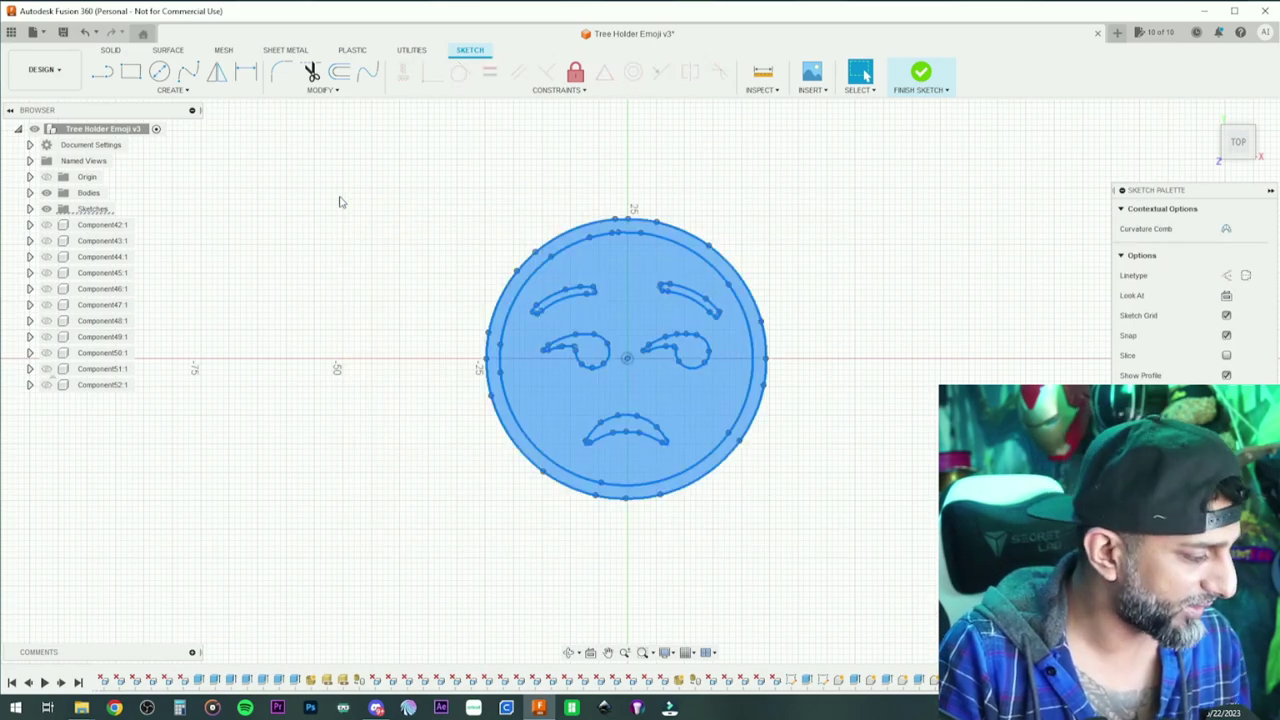
- Extrude the profiles -3 mm as a new component to form the base disc
{"action": "key", "text": "e"}
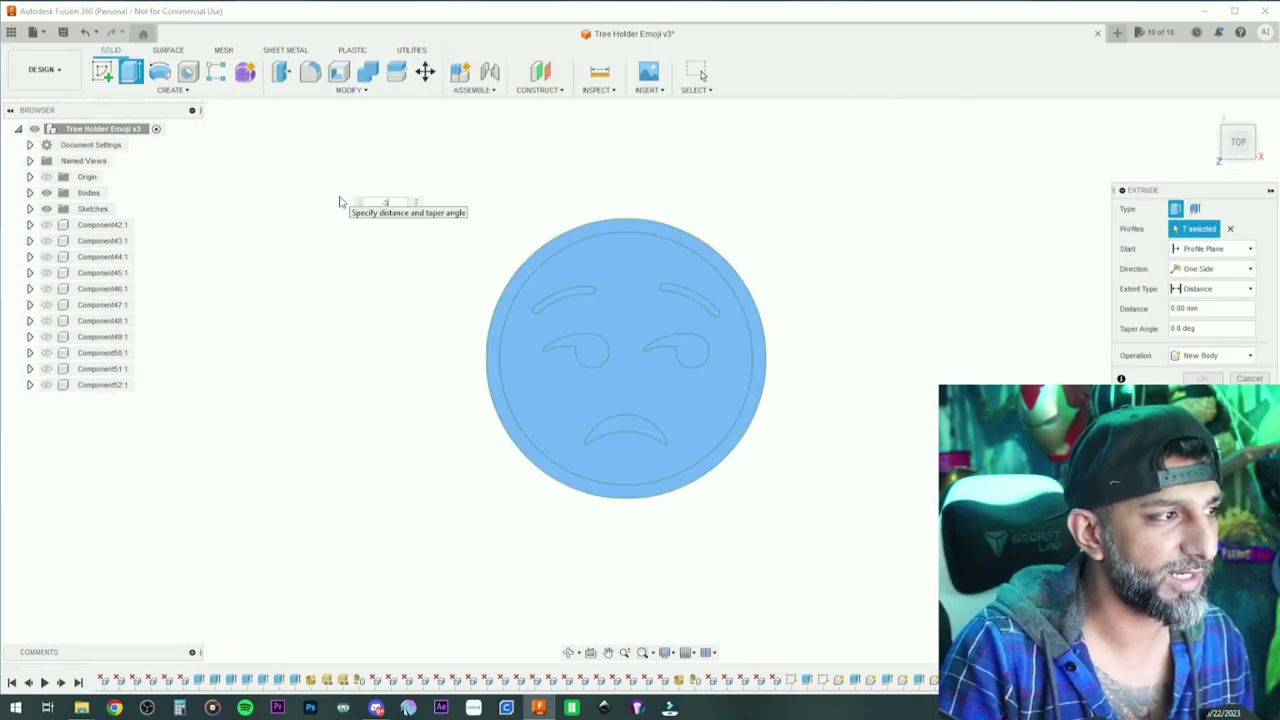
{"action": "type", "text": "-3"}
{"action": "key", "text": "Return"}
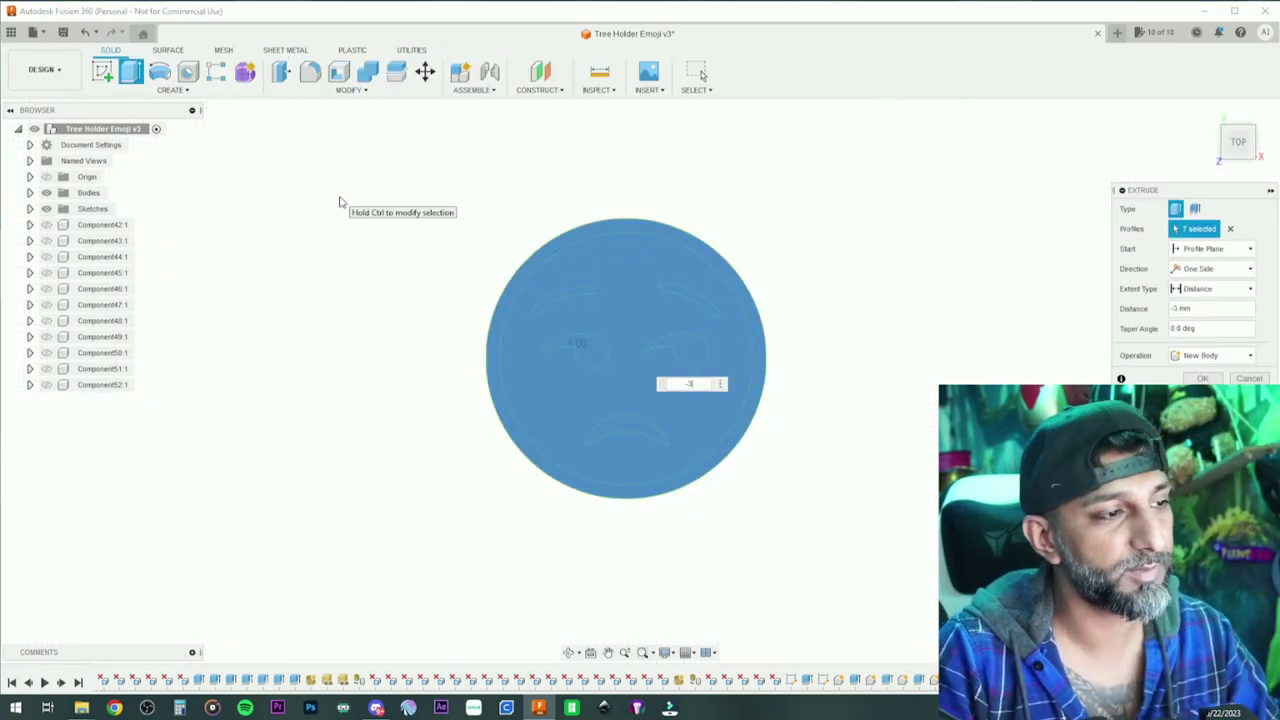
{"action": "left_click", "coordinate": [1212, 355]}
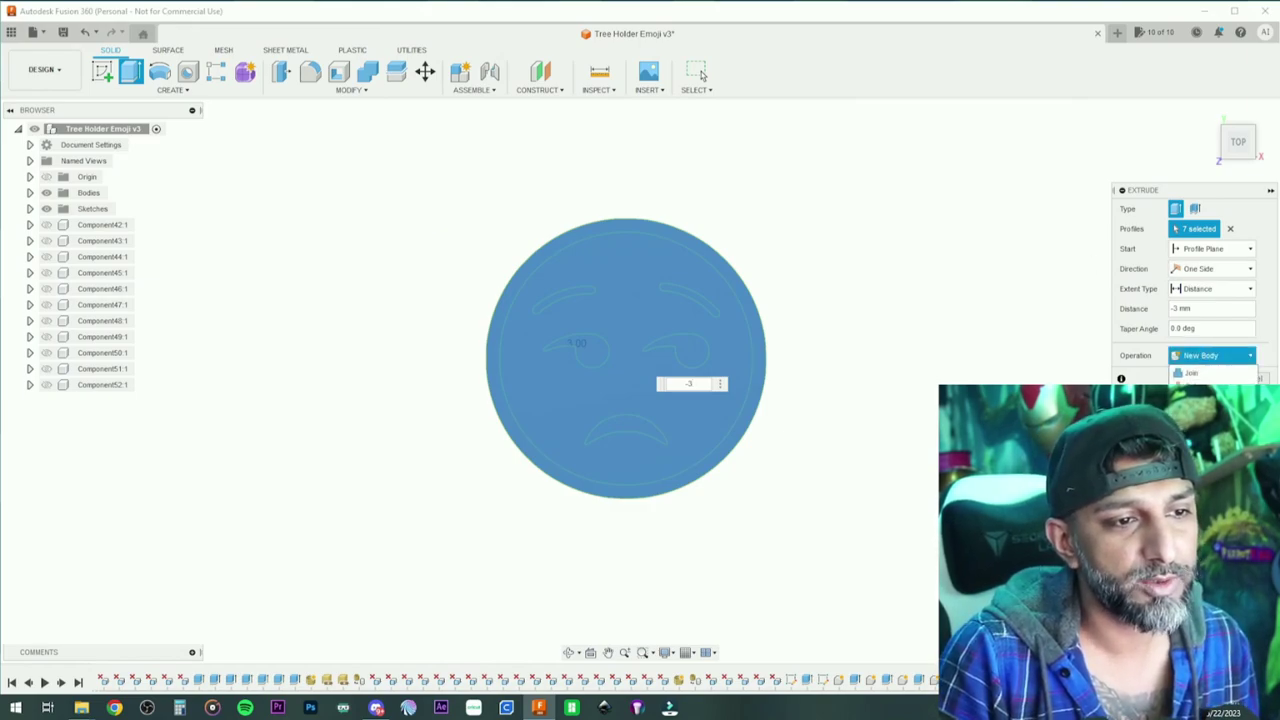
{"action": "left_click", "coordinate": [1200, 436]}
{"action": "key", "text": "Return"}
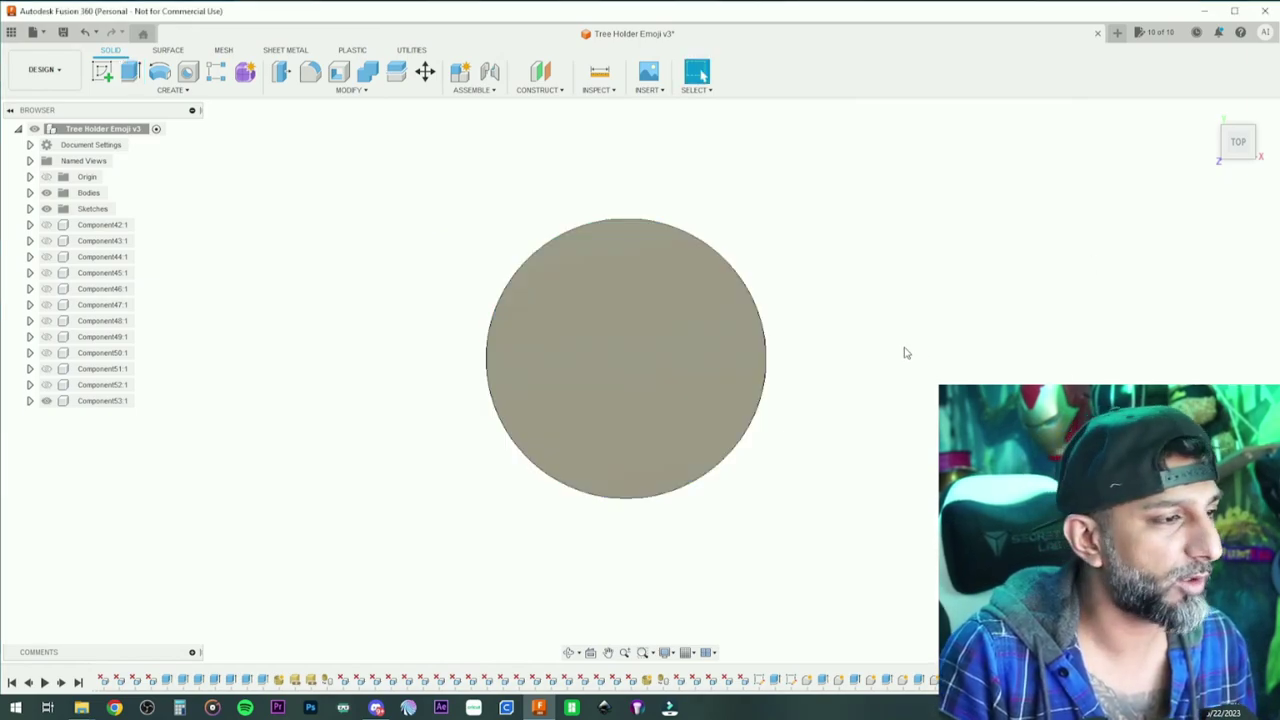
- Show Sketch16 and extrude the outer rim 1 mm as a new component
{"action": "left_click", "coordinate": [29, 208]}
{"action": "left_click", "coordinate": [58, 288]}
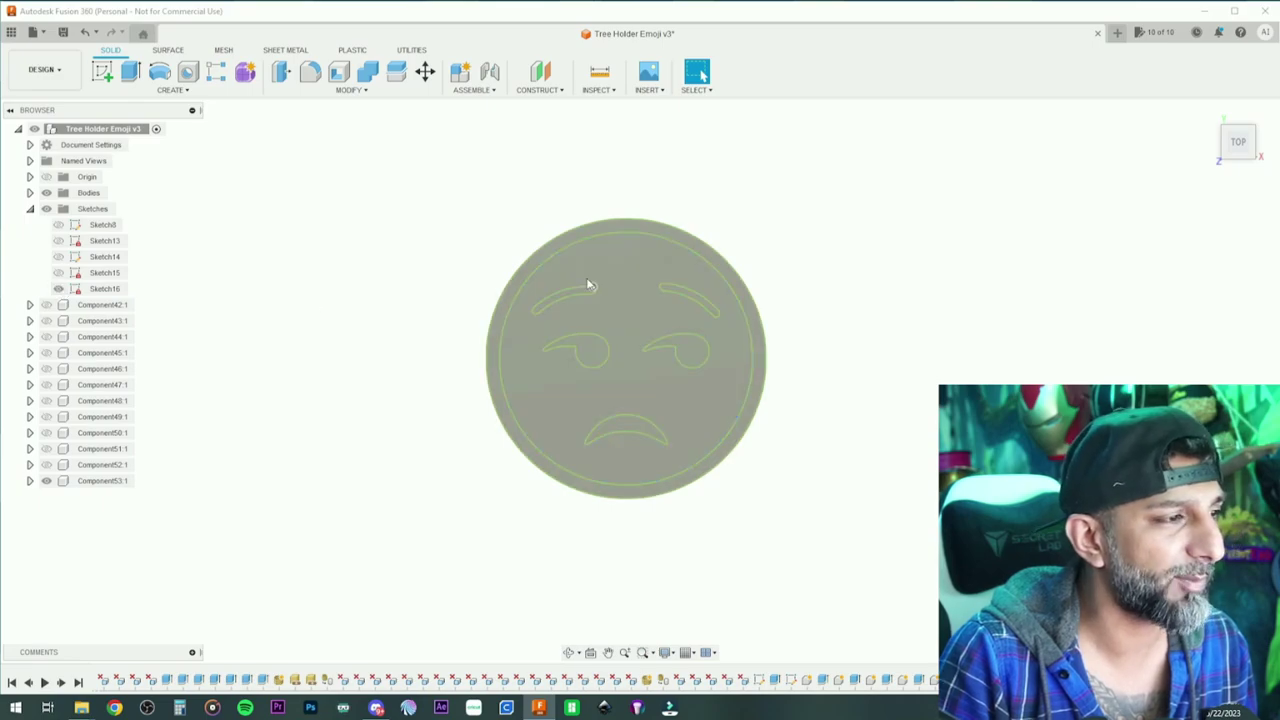
{"action": "left_click", "coordinate": [549, 256]}
{"action": "type", "text": "e"}
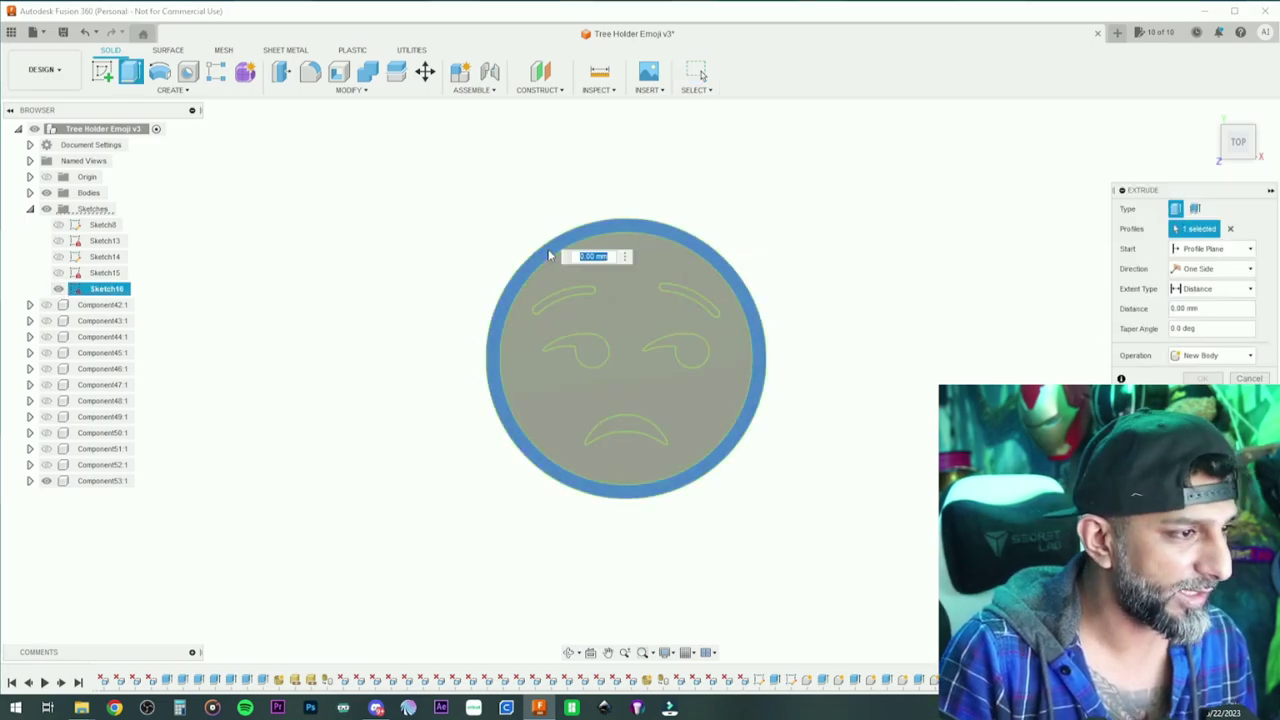
{"action": "type", "text": "1"}
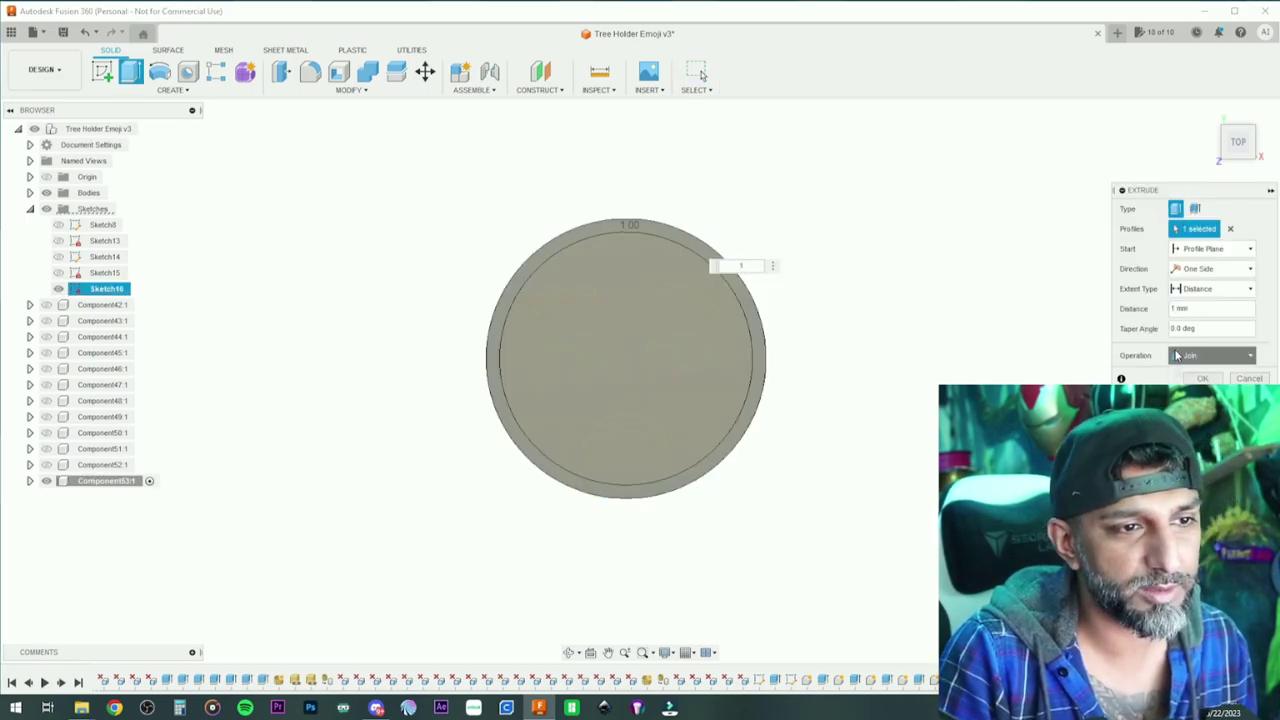
{"action": "left_click", "coordinate": [1205, 452]}
{"action": "left_click", "coordinate": [1203, 379]}
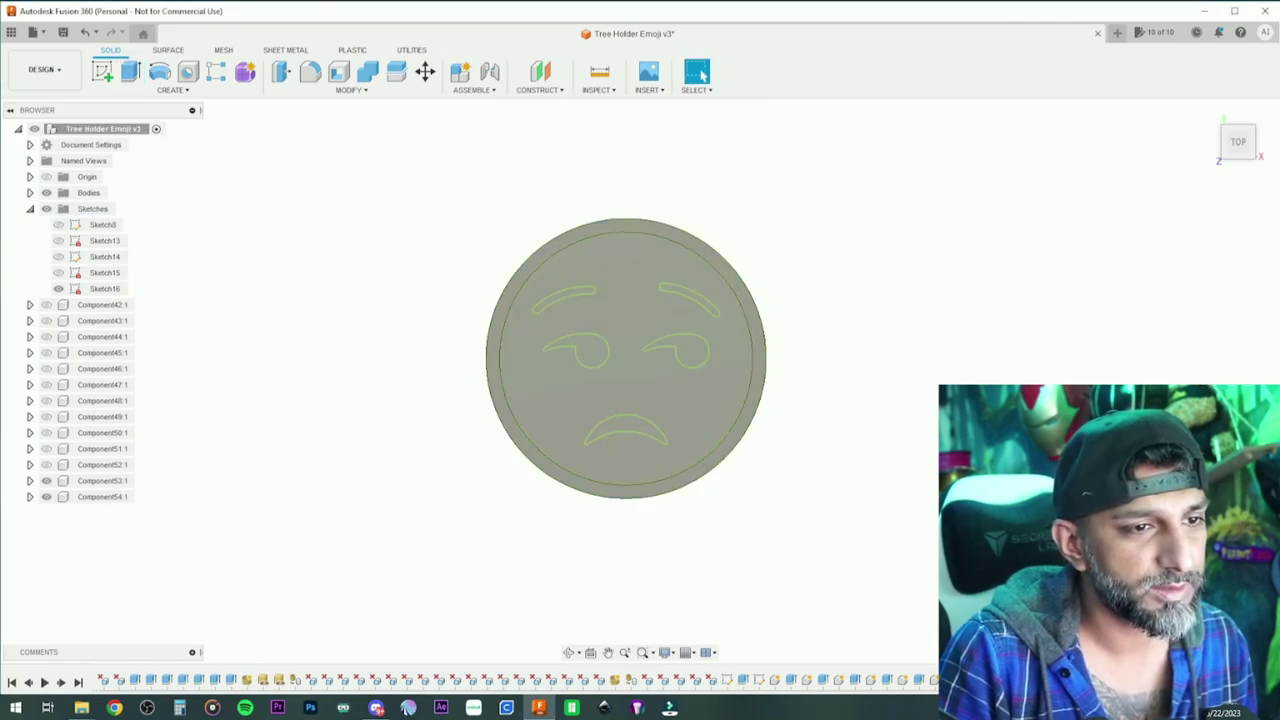
- Extrude both eyebrows 1 mm as a new component
{"action": "scroll", "coordinate": [558, 304], "scroll_direction": "up", "scroll_amount": 2}
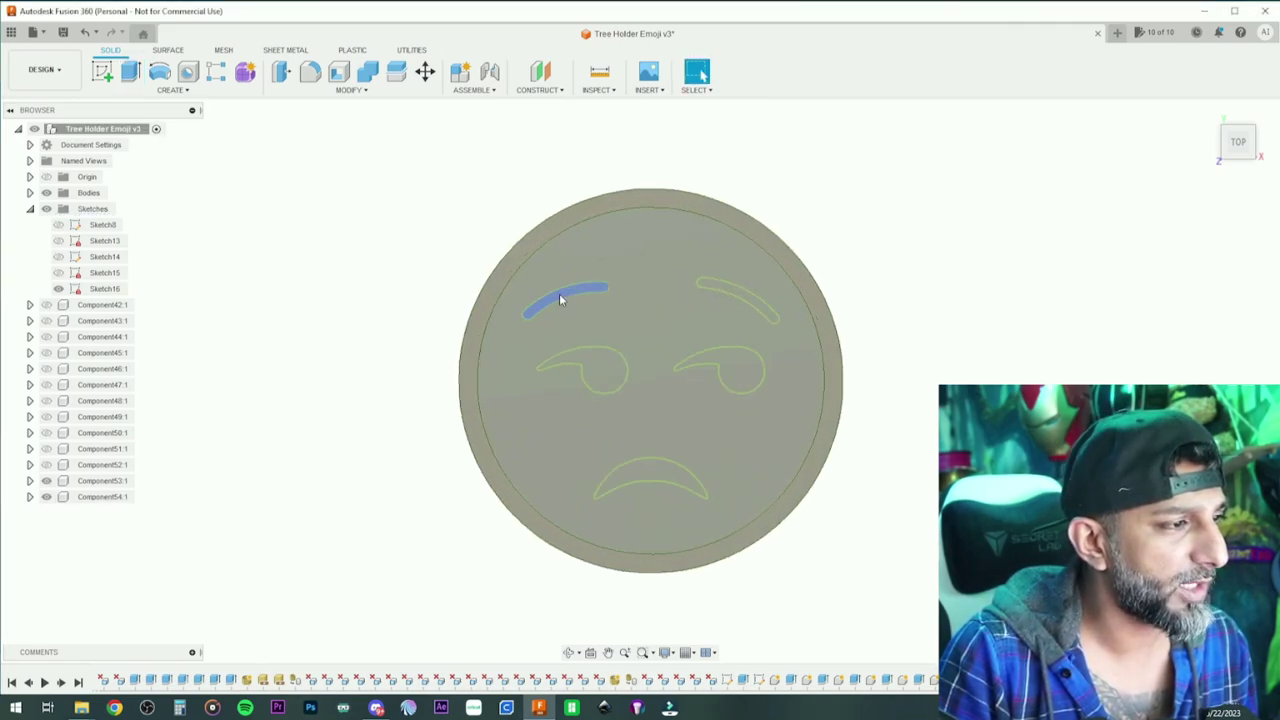
{"action": "left_click", "coordinate": [559, 299]}
{"action": "key", "text": "e"}
{"action": "left_click", "coordinate": [706, 286]}
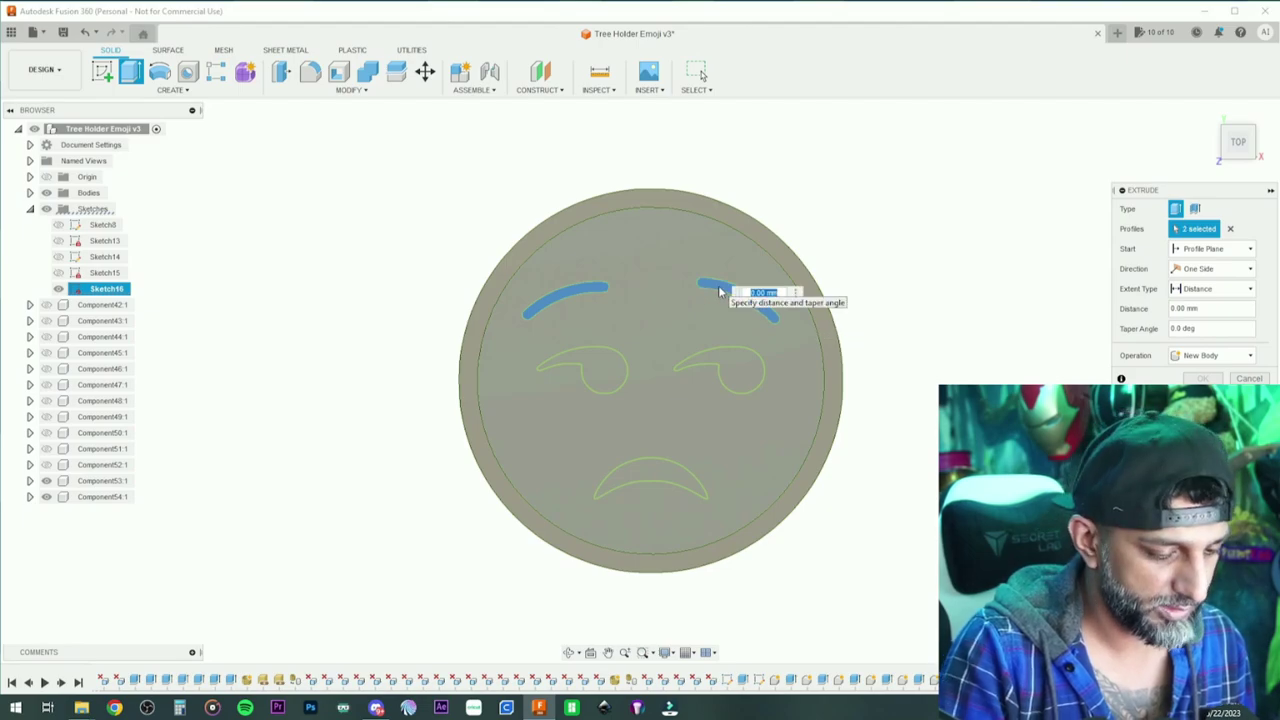
{"action": "type", "text": "1"}
{"action": "left_click", "coordinate": [1213, 355]}
{"action": "left_click", "coordinate": [1210, 372]}
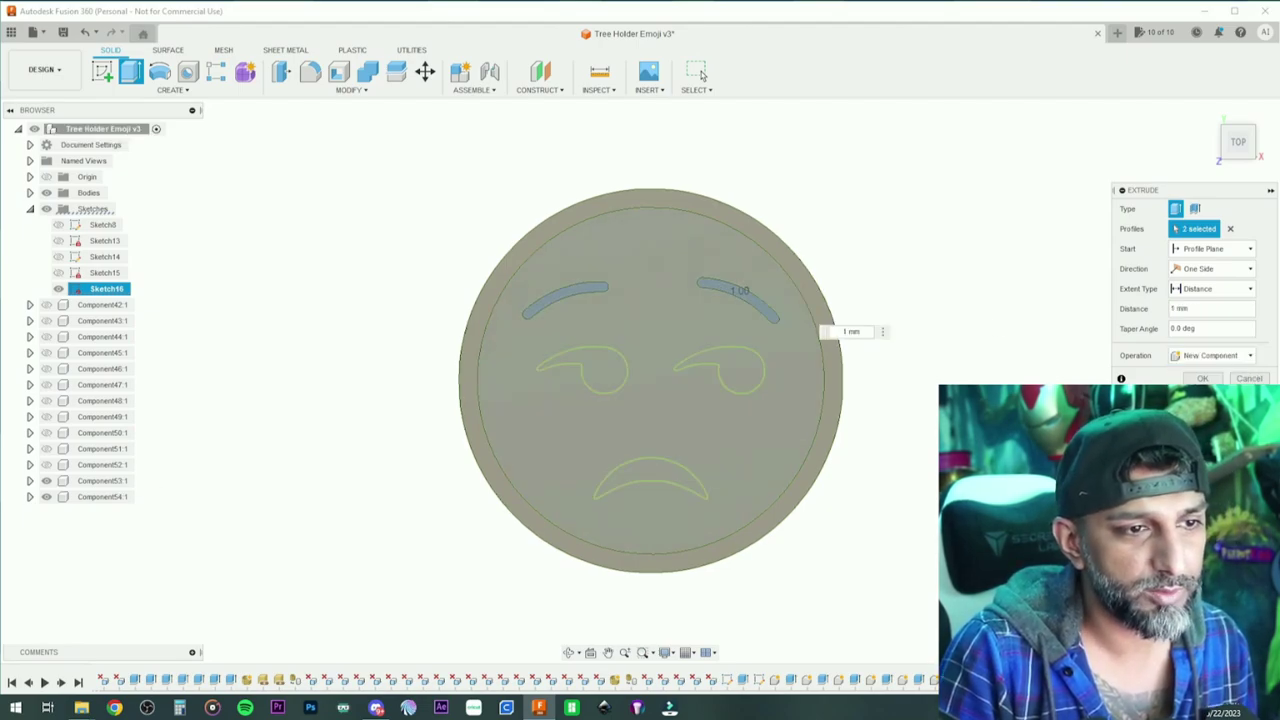
{"action": "left_click", "coordinate": [1203, 379]}
- Extrude both eyes 1 mm as a new component
{"action": "left_click", "coordinate": [734, 369]}
{"action": "key", "text": "e"}
{"action": "left_click", "coordinate": [612, 376]}
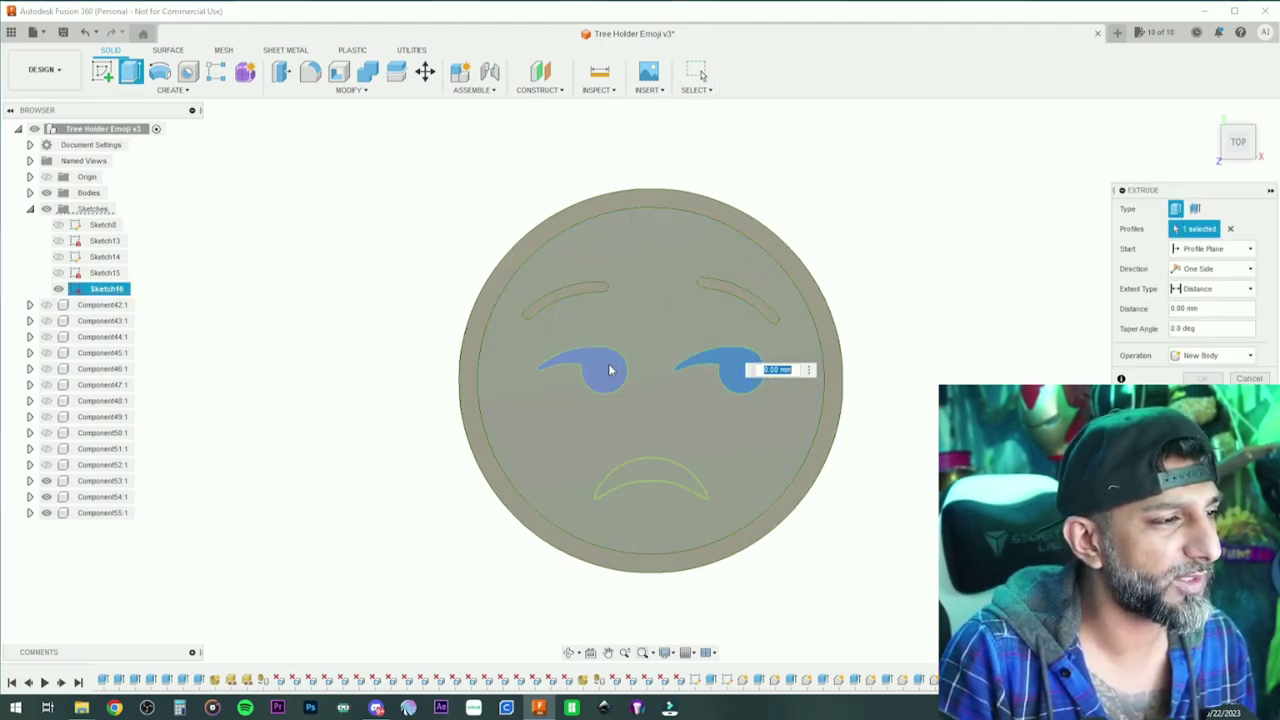
{"action": "type", "text": "1"}
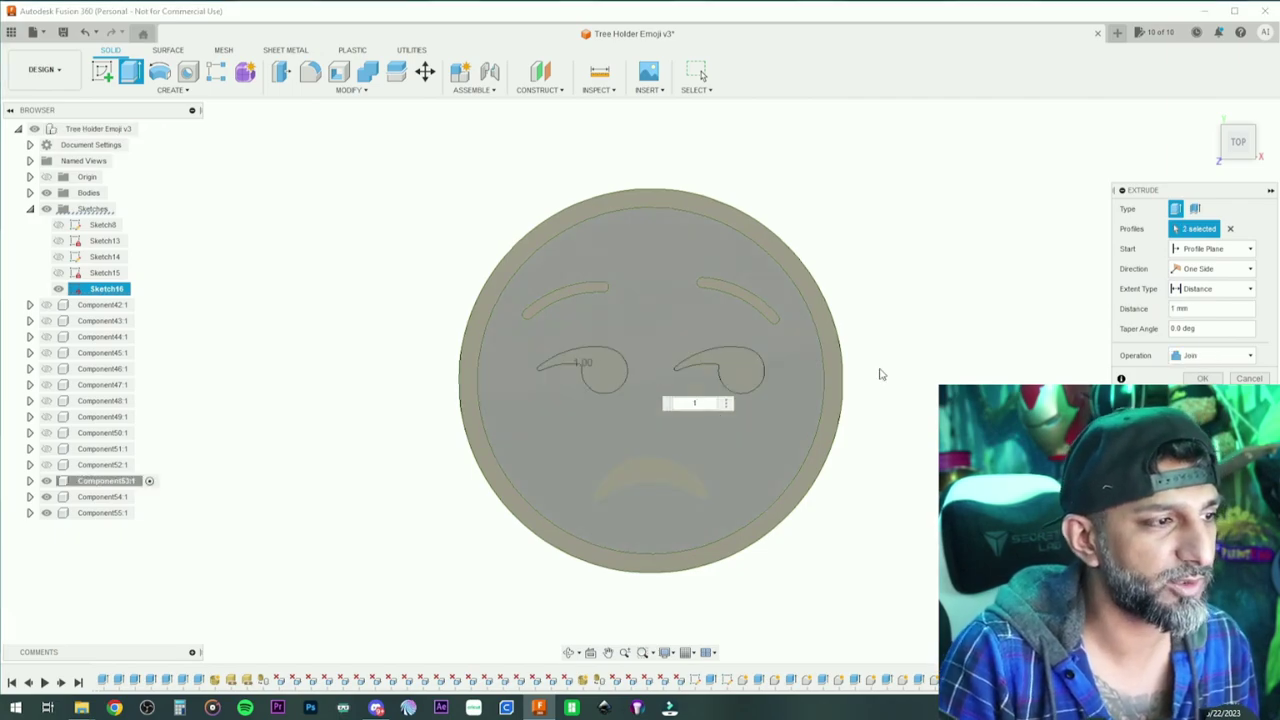
{"action": "left_click", "coordinate": [1213, 355]}
{"action": "left_click", "coordinate": [1210, 372]}
{"action": "key", "text": "Return"}
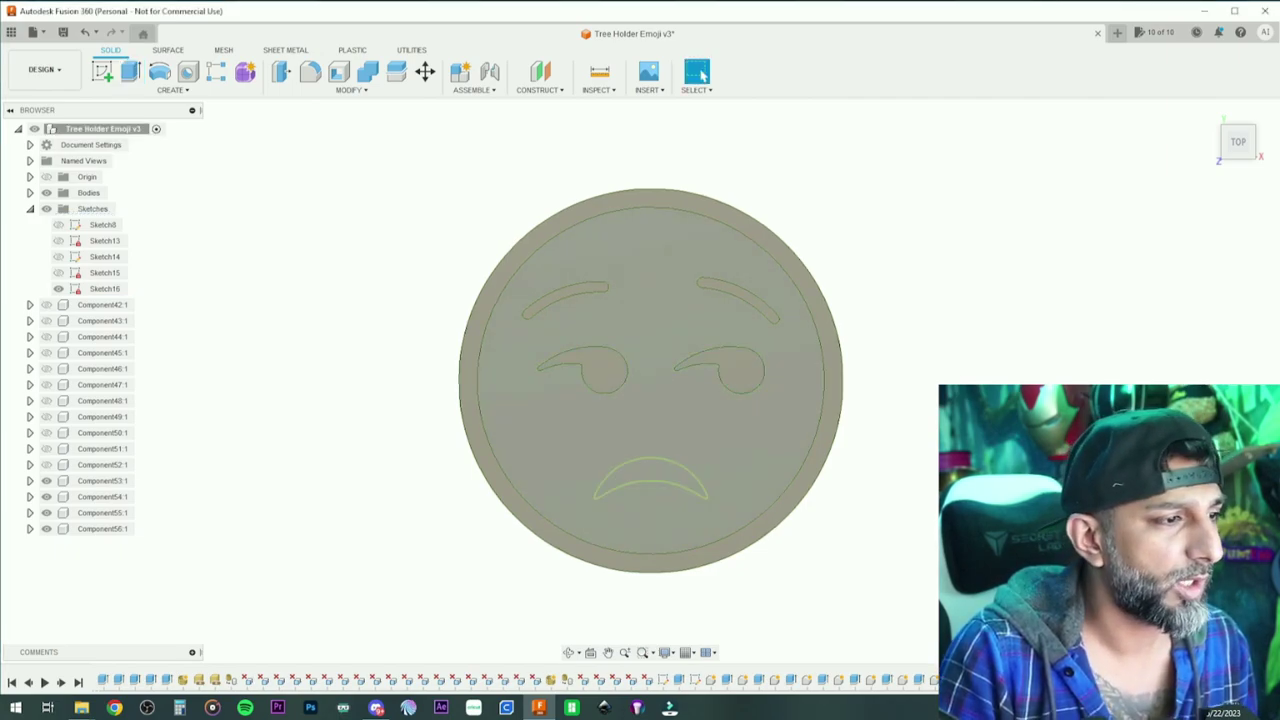
- Extrude the frowning mouth 1 mm as a new component
{"action": "left_click", "coordinate": [660, 478]}
{"action": "type", "text": "etch1"}
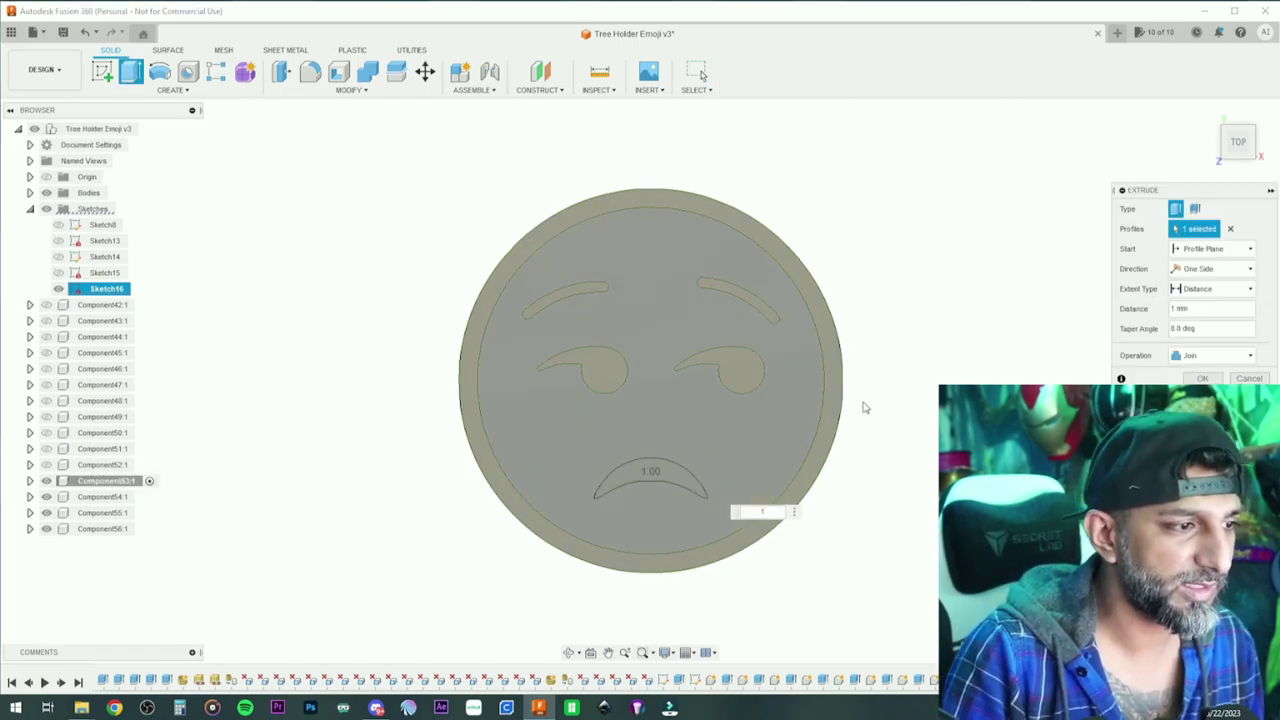
{"action": "left_click", "coordinate": [1213, 355]}
{"action": "left_click", "coordinate": [1210, 372]}
{"action": "key", "text": "Return"}
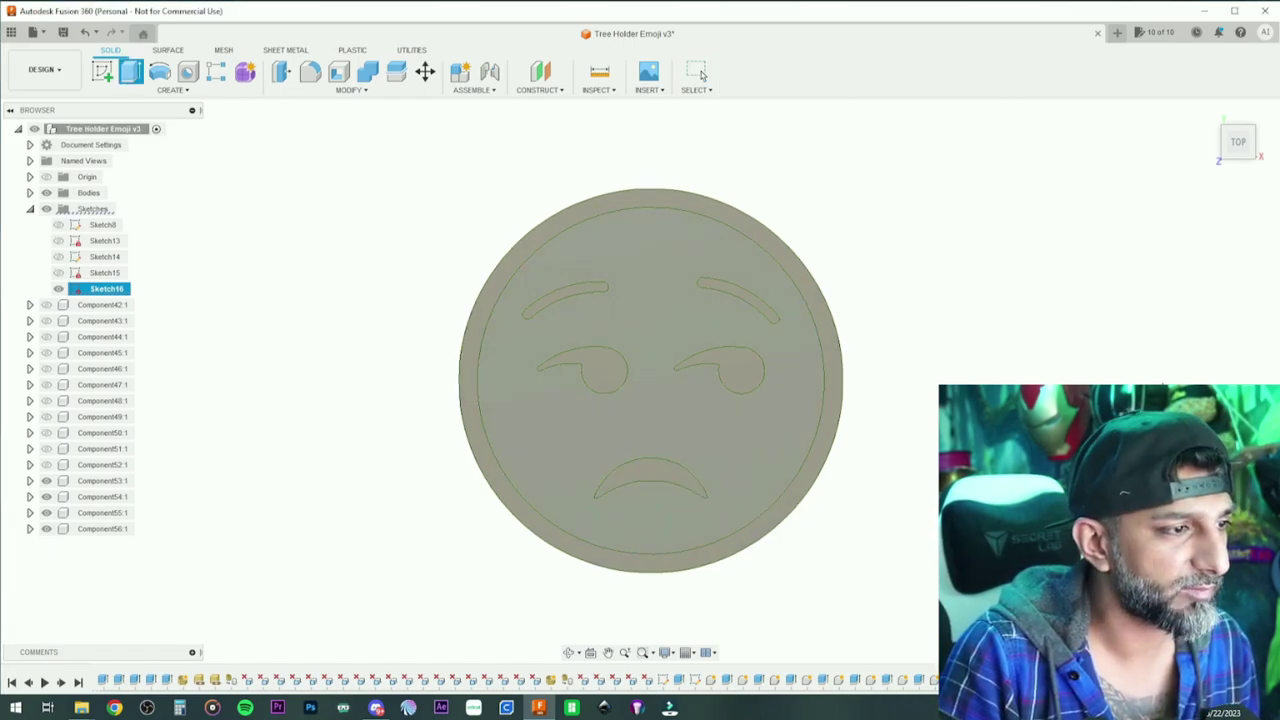
- Select the face area inside the rim and set a 1 mm extrusion
{"action": "left_click", "coordinate": [751, 442]}
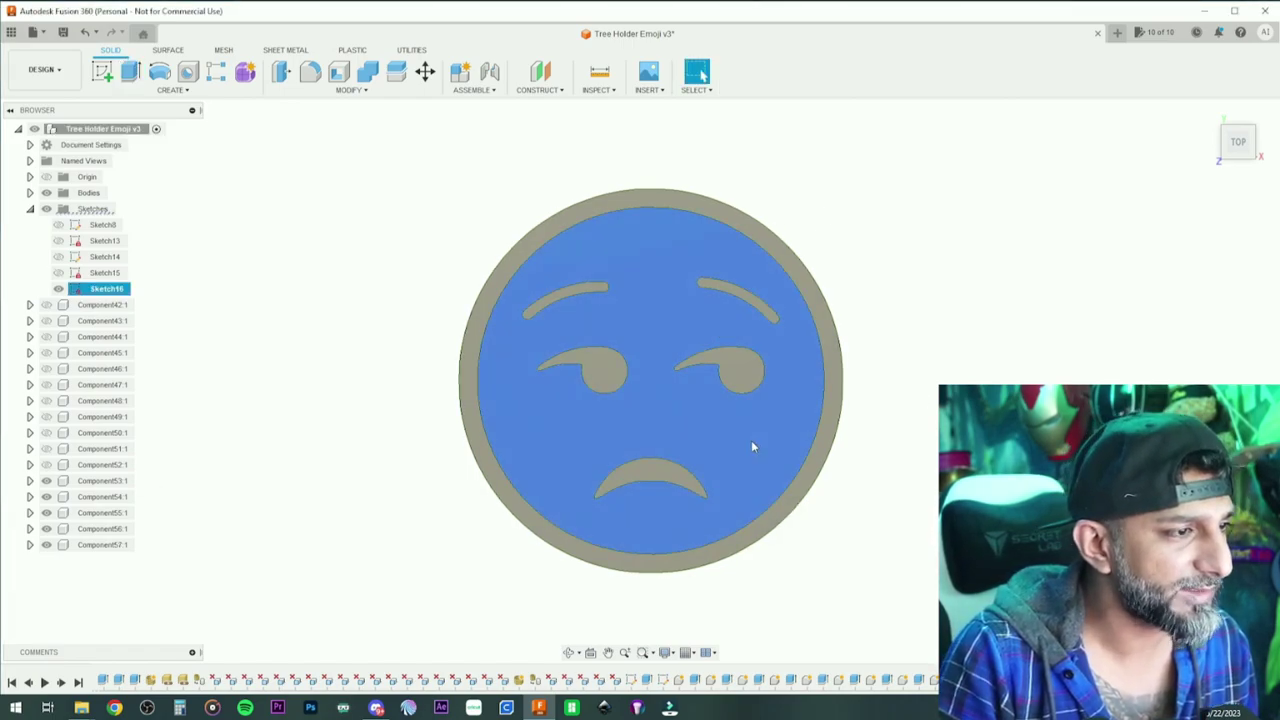
{"action": "type", "text": "etch"}
{"action": "type", "text": "1"}
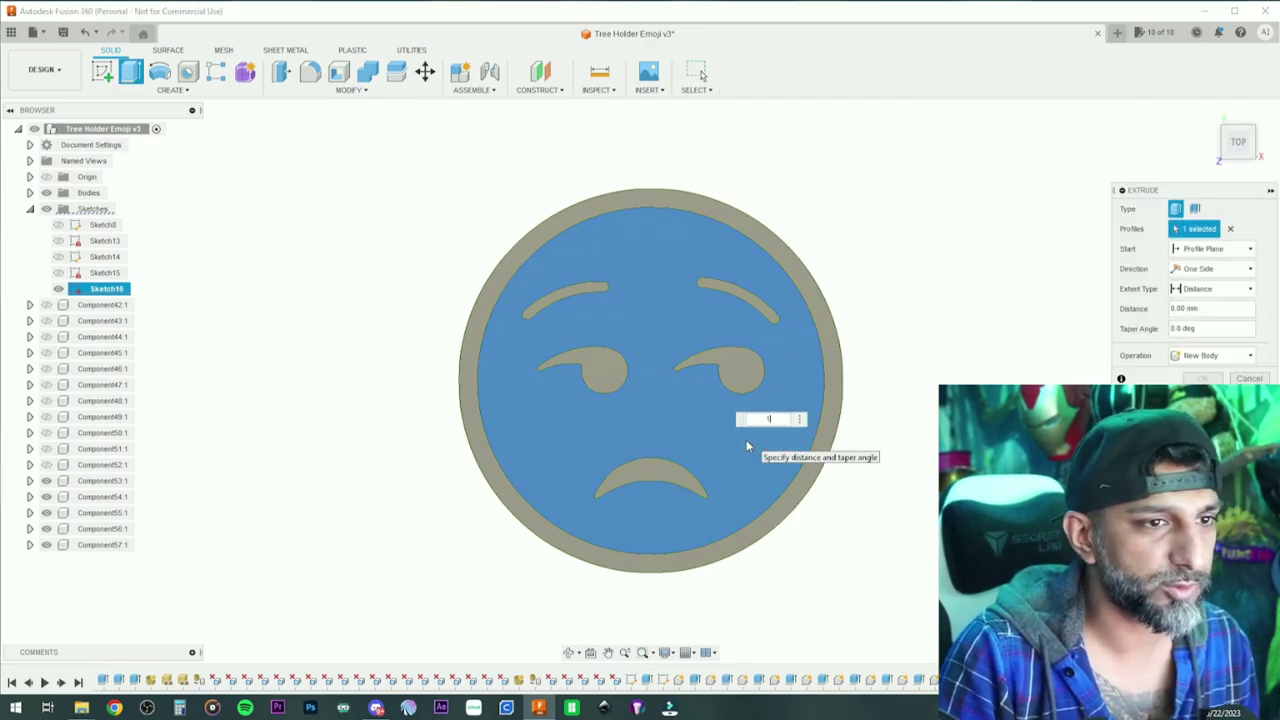
{"action": "left_click", "coordinate": [1213, 355]}
- Commit the face as a 1 mm new component, then view the underside with Sketch16 hidden
{"action": "left_click", "coordinate": [1210, 372]}
{"action": "key", "text": "Return"}
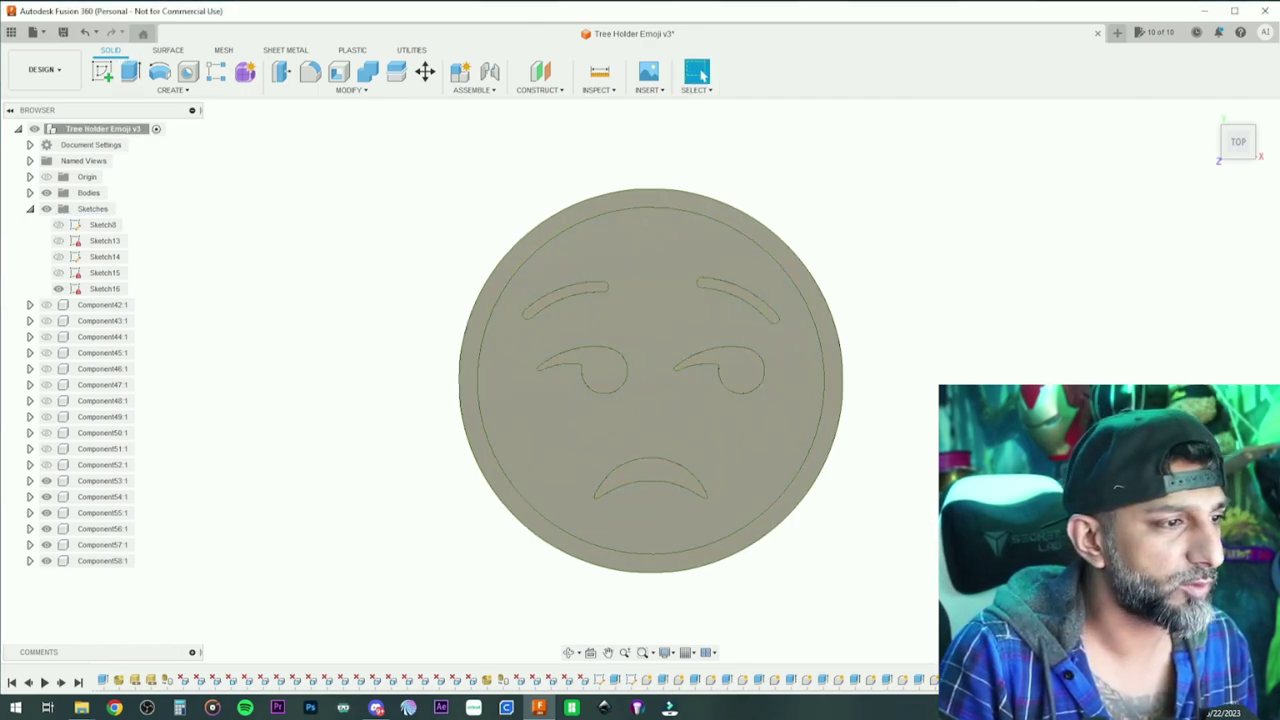
{"action": "left_click", "coordinate": [567, 652]}
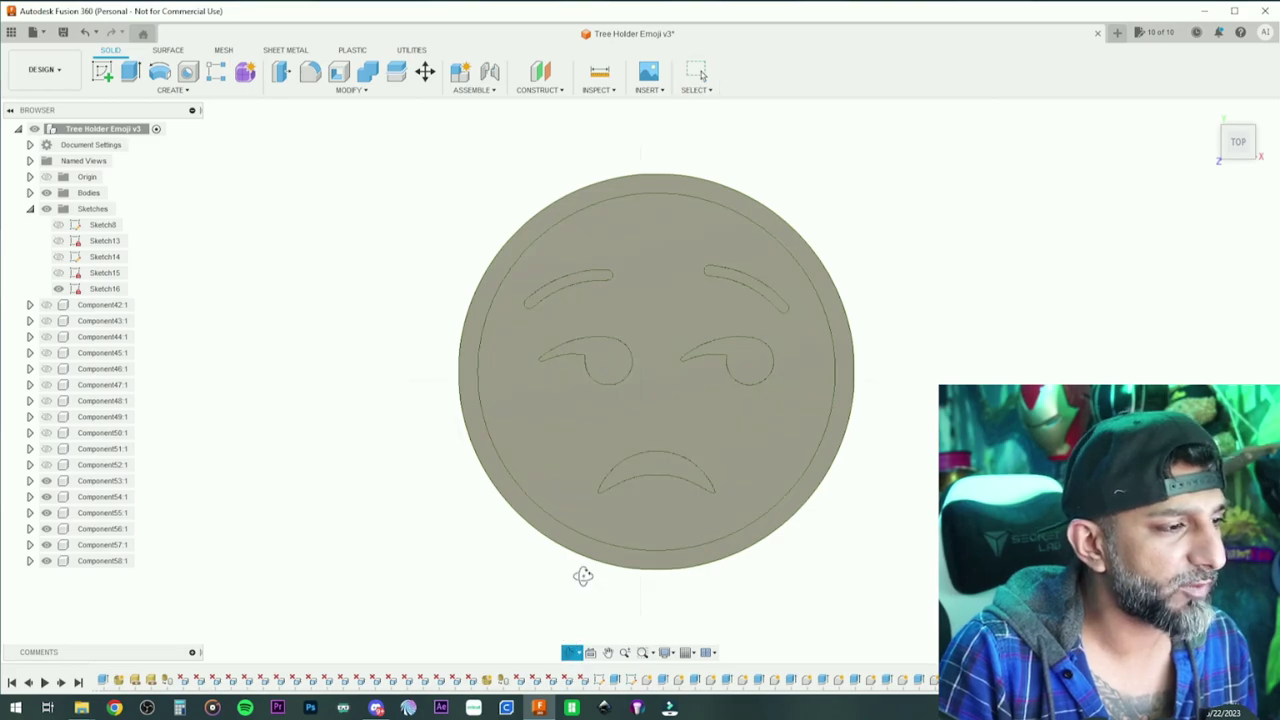
{"action": "left_click_drag", "start_coordinate": [580, 574], "coordinate": [615, 575]}
{"action": "key", "text": "Escape"}
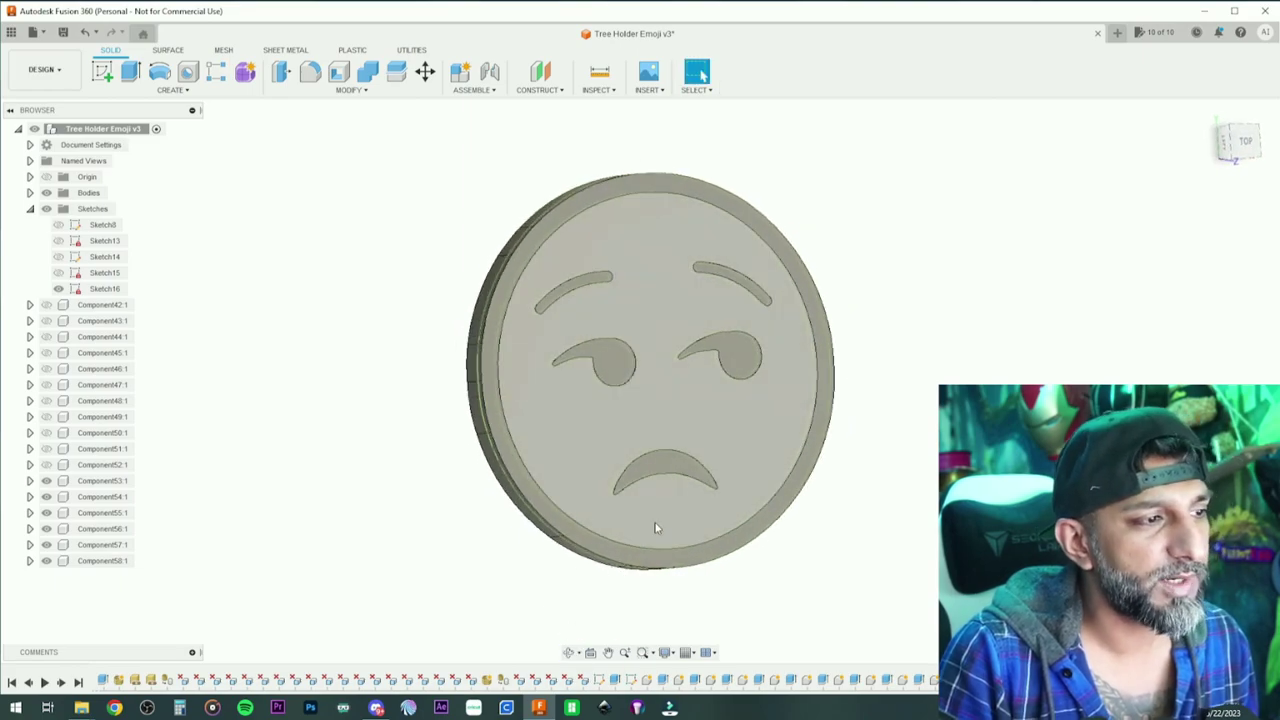
{"action": "left_click", "coordinate": [1218, 144]}
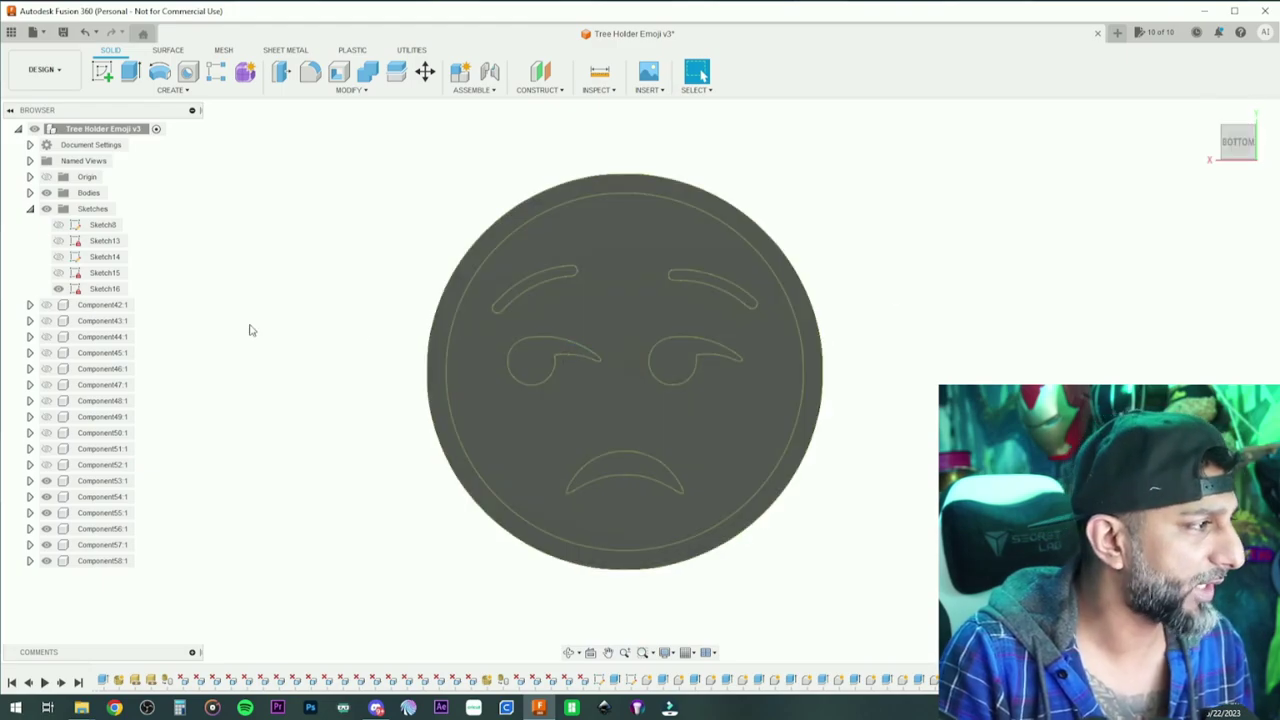
{"action": "left_click", "coordinate": [58, 288]}
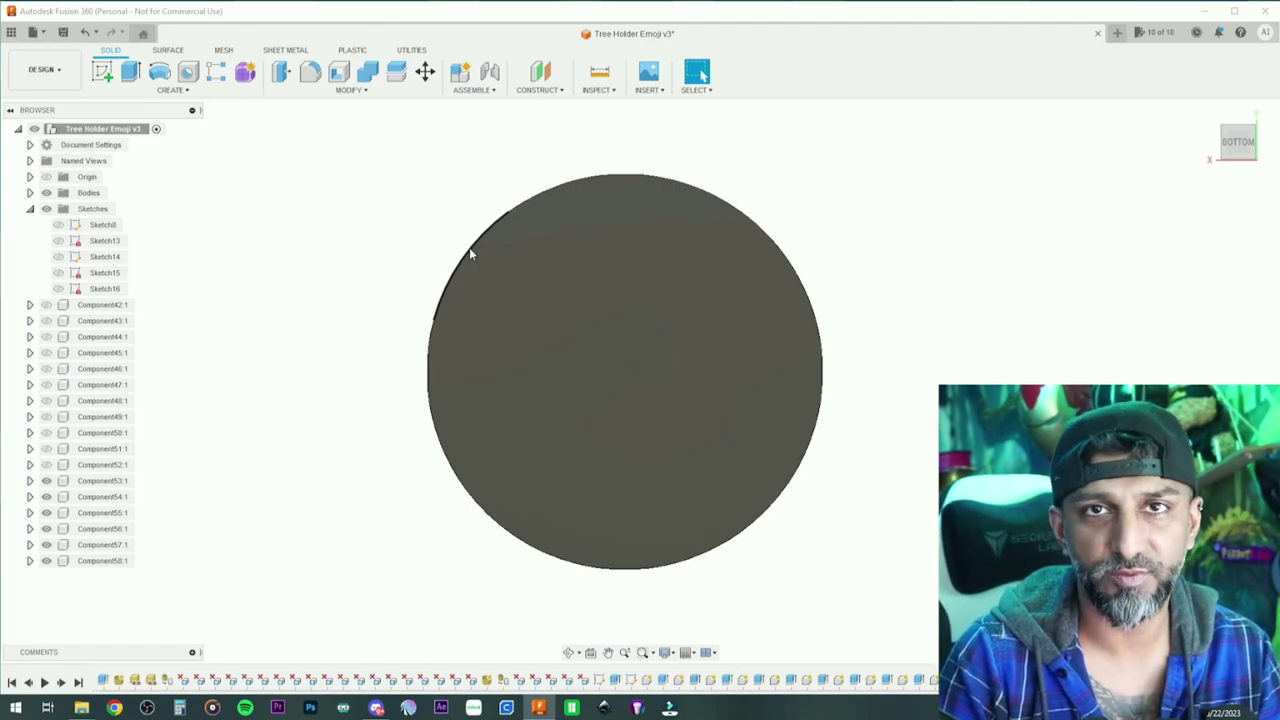
- Sketch a 7 mm diameter circle at the origin on the disc's underside
{"action": "left_click", "coordinate": [614, 268]}
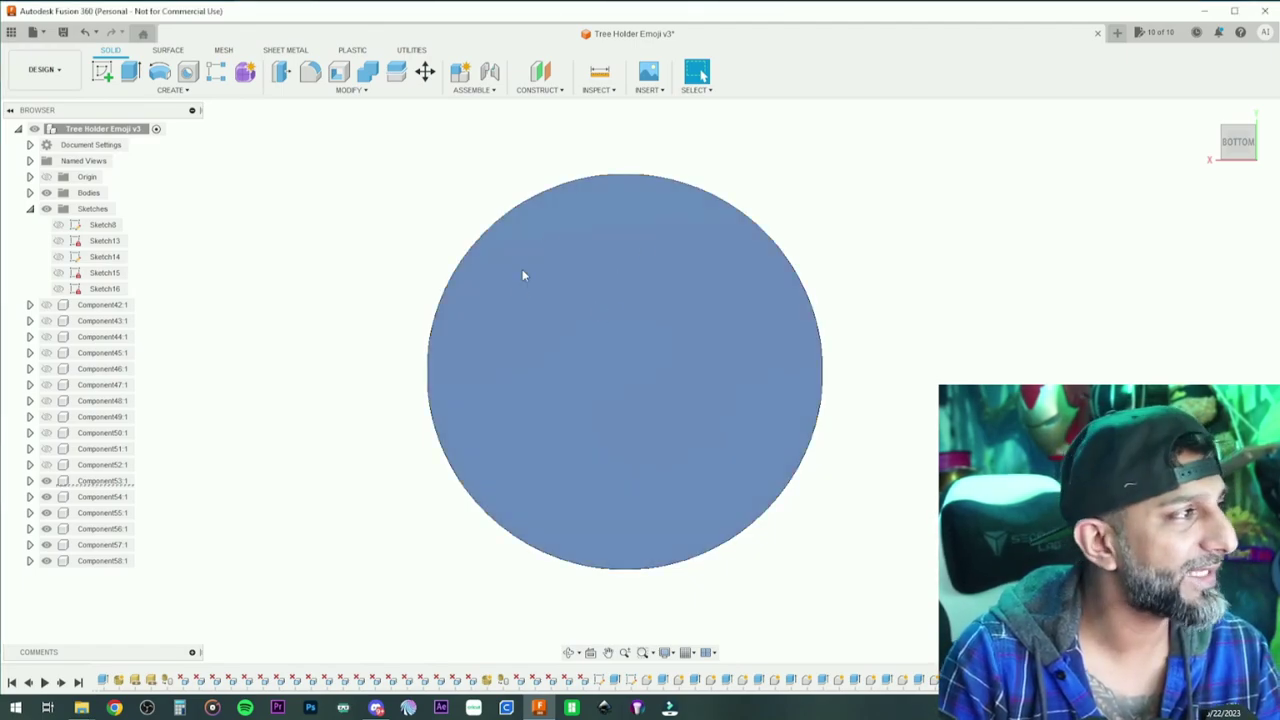
{"action": "left_click", "coordinate": [102, 71]}
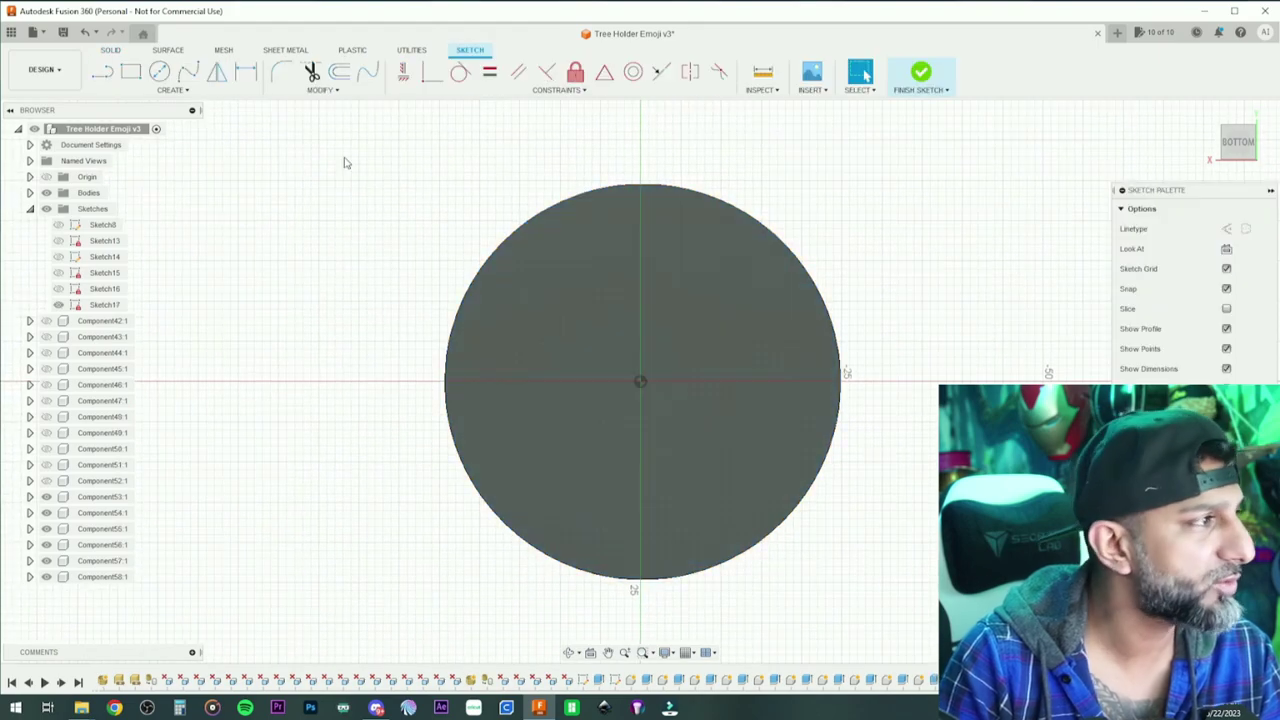
{"action": "key", "text": "c"}
{"action": "left_click", "coordinate": [640, 381]}
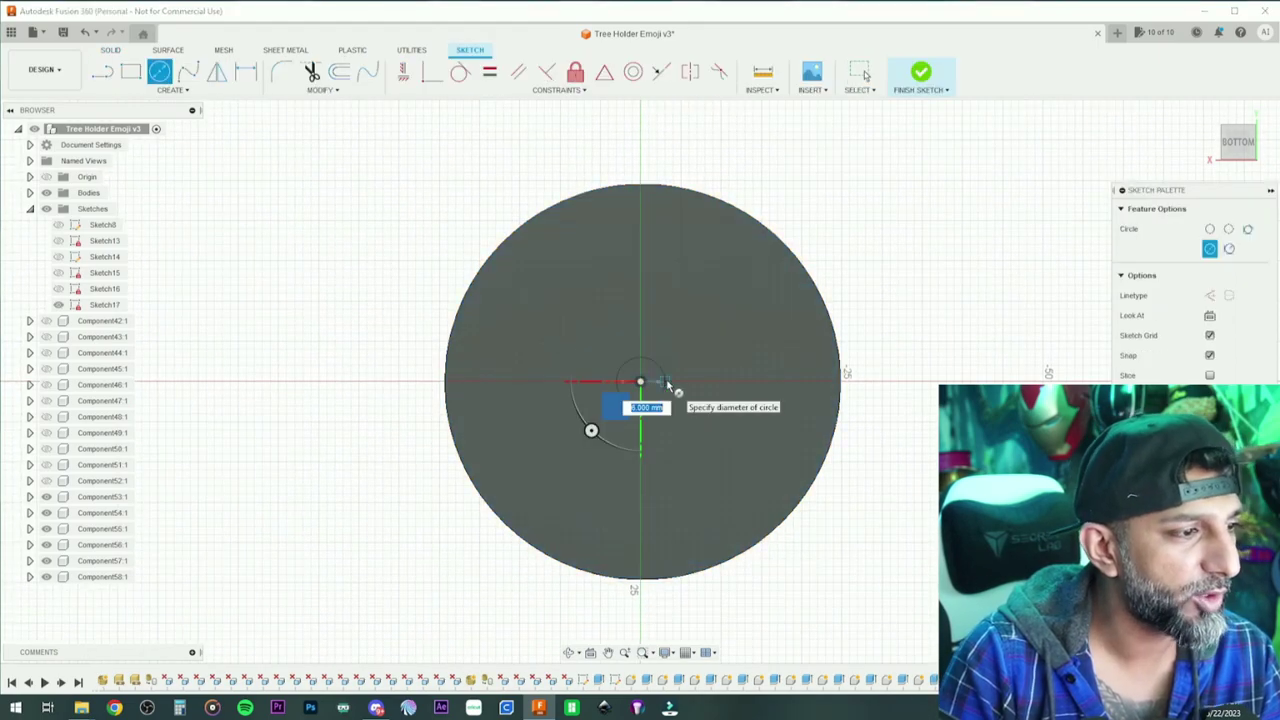
{"action": "type", "text": "7.2"}
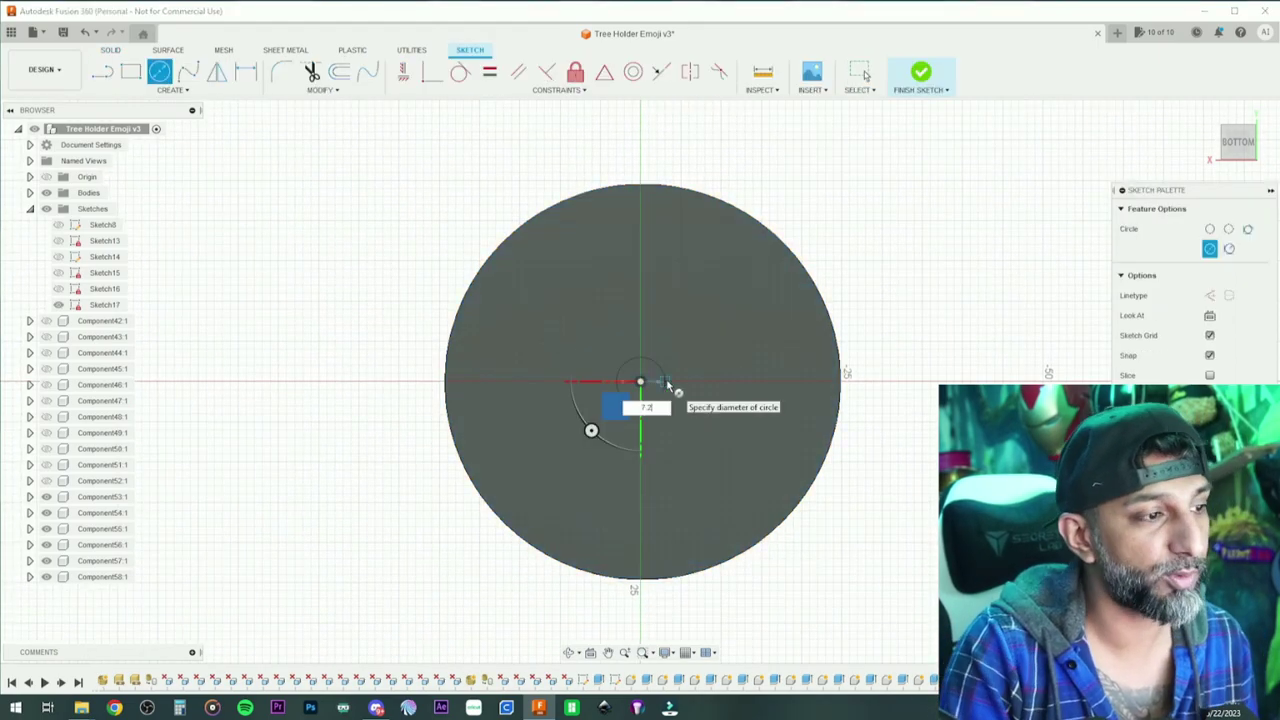
{"action": "key", "text": "Tab"}
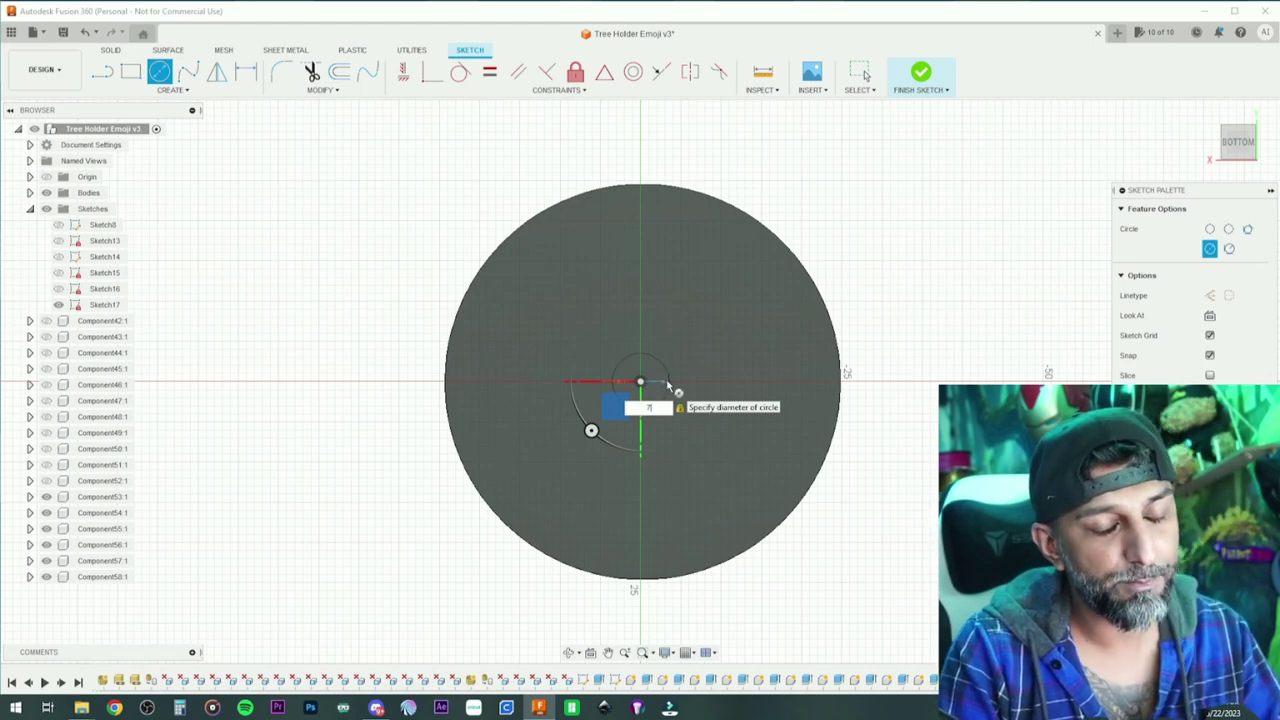
{"action": "key", "text": "Return"}
{"action": "key", "text": "Escape"}
- Try offsetting the 7 mm circle, cancel the offset, and reselect the circle
{"action": "scroll", "coordinate": [674, 375], "scroll_direction": "up", "scroll_amount": 3}
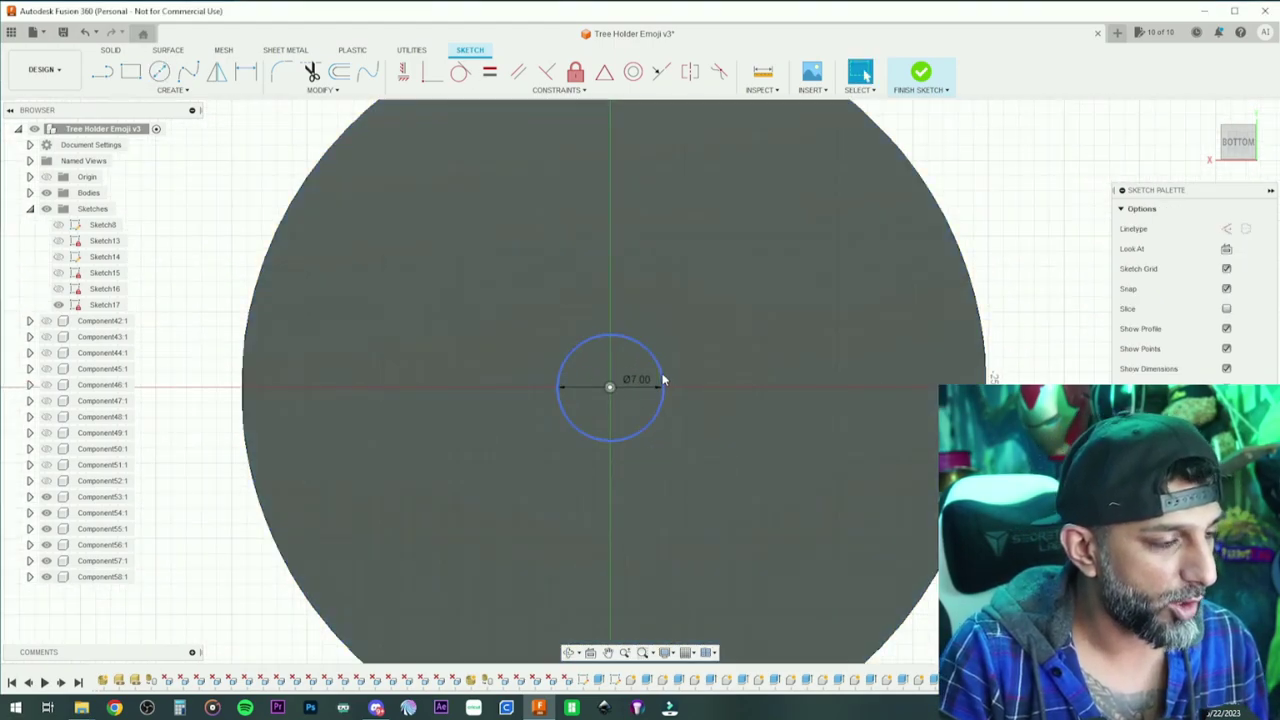
{"action": "key", "text": "o"}
{"action": "left_click", "coordinate": [659, 370]}
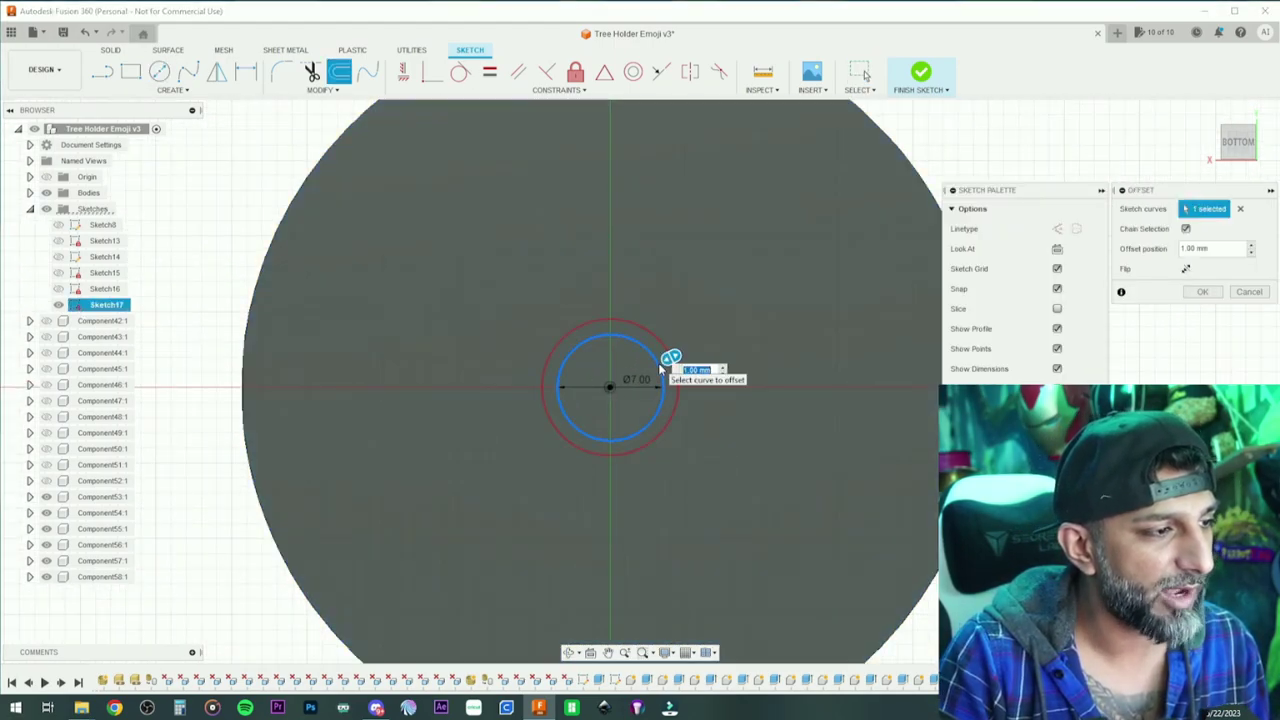
{"action": "key", "text": "Escape"}
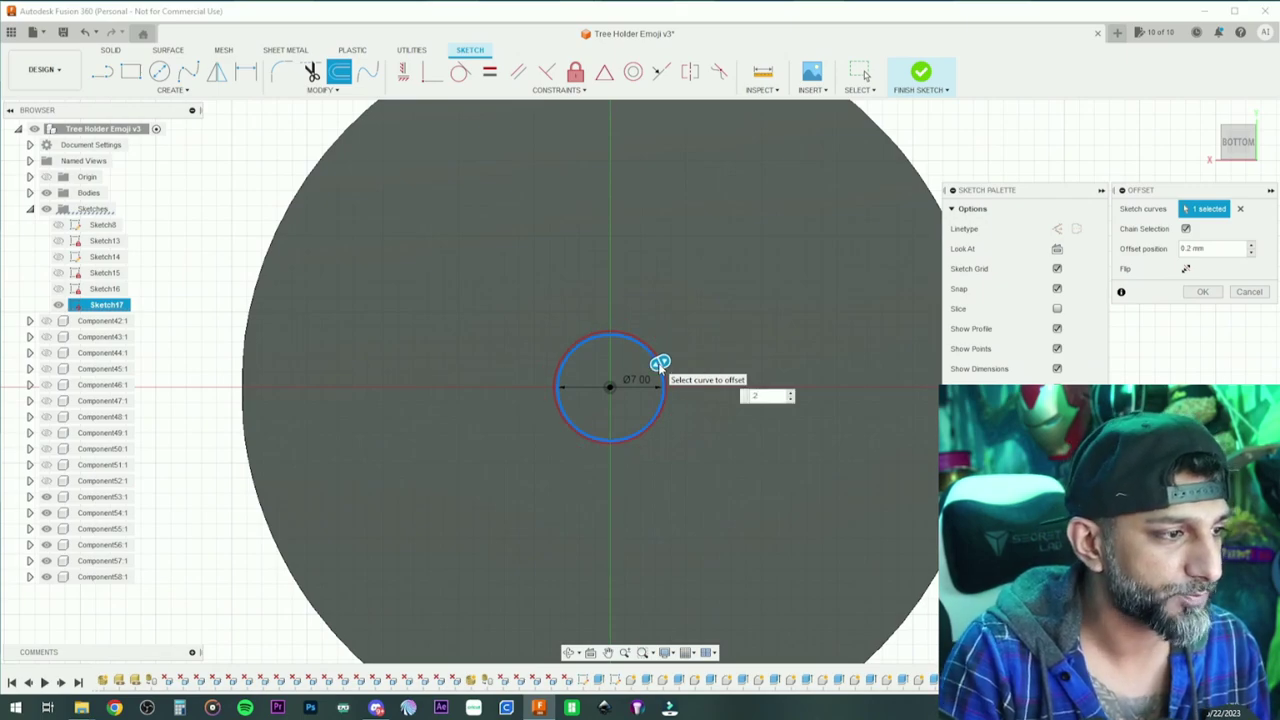
{"action": "key", "text": "Escape"}
{"action": "scroll", "coordinate": [658, 363], "scroll_direction": "up", "scroll_amount": 5}
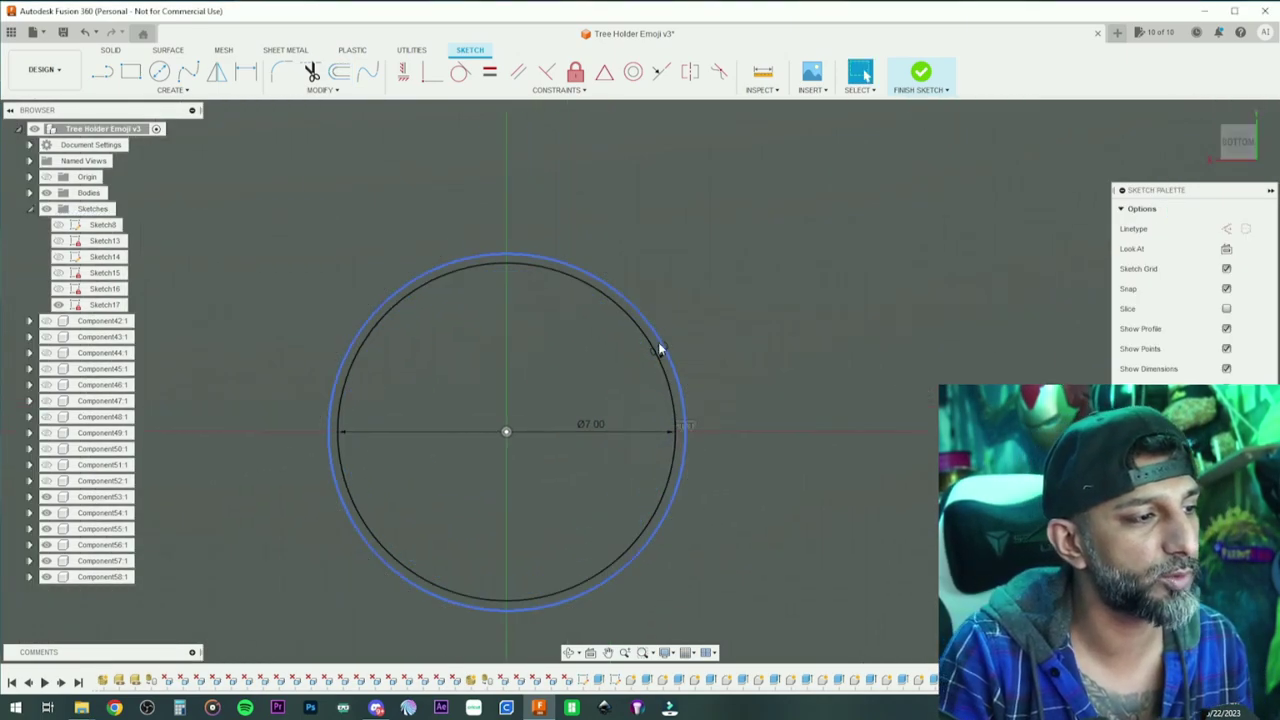
{"action": "left_click", "coordinate": [657, 357]}
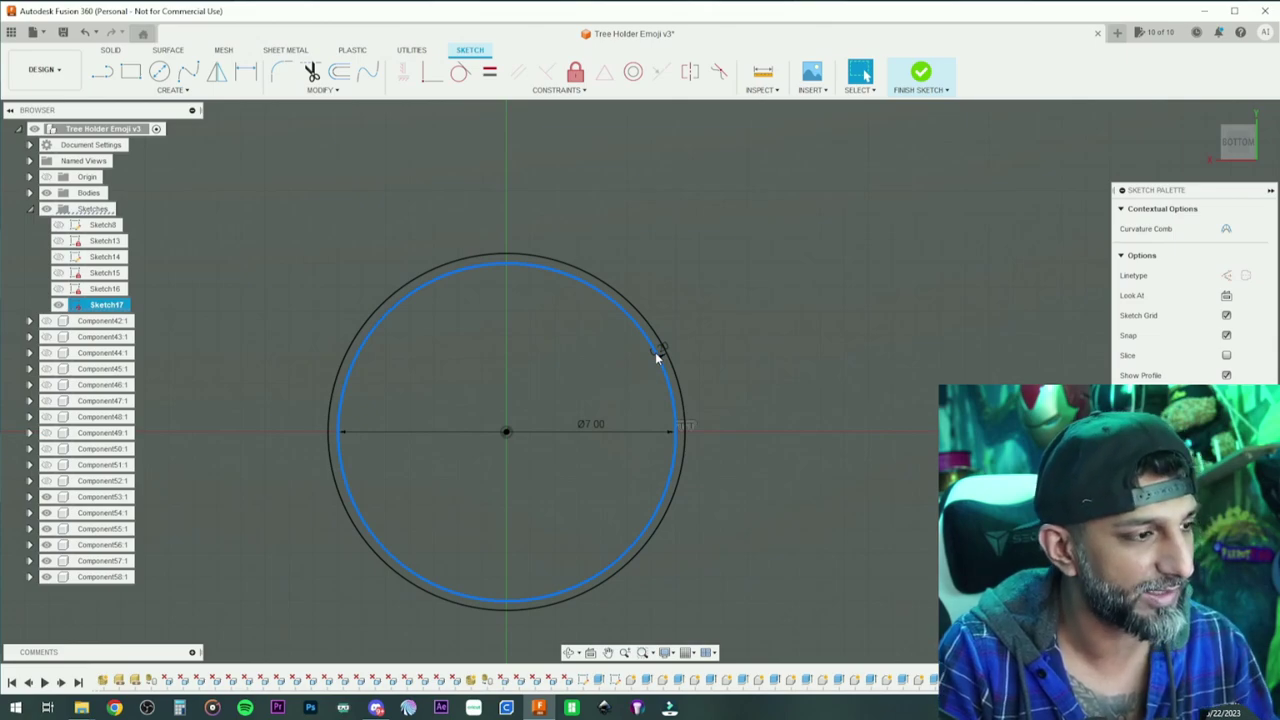
- Extrude the 7 mm circle -2.2 mm as a cut into the disc
{"action": "key", "text": "Escape"}
{"action": "scroll", "coordinate": [643, 355], "scroll_direction": "down", "scroll_amount": 2}
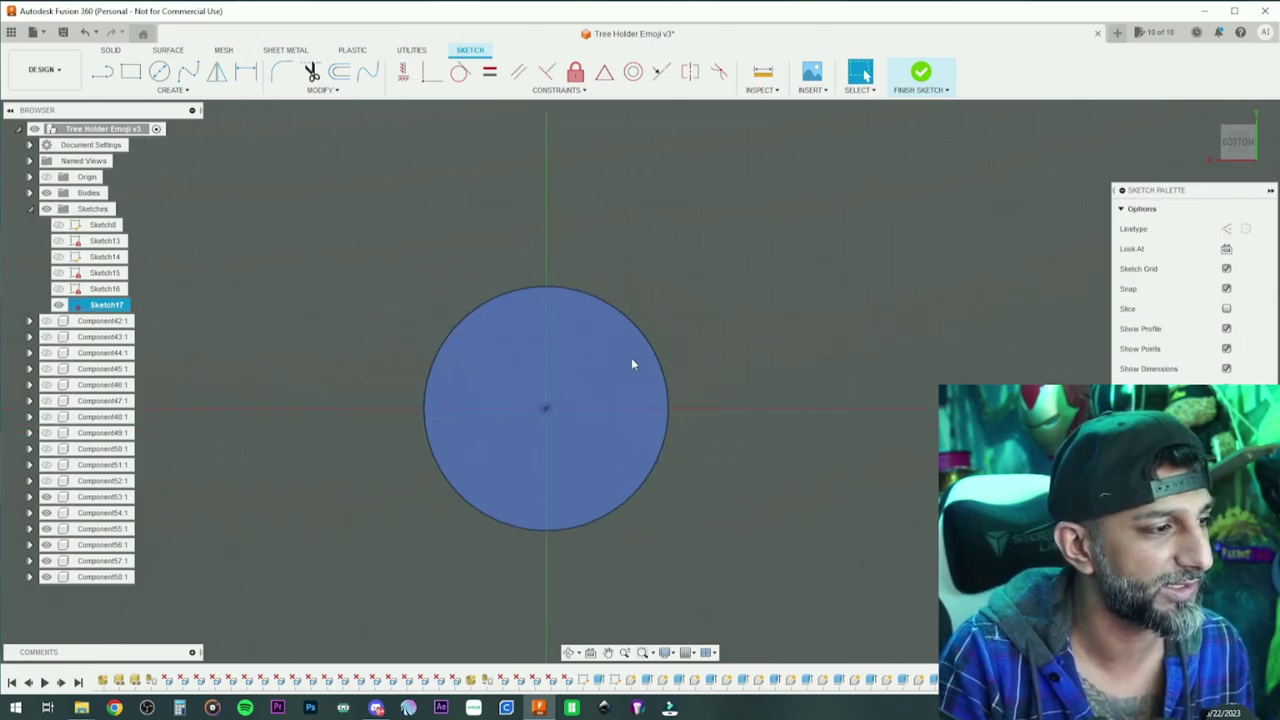
{"action": "scroll", "coordinate": [615, 363], "scroll_direction": "up", "scroll_amount": 2}
{"action": "scroll", "coordinate": [599, 369], "scroll_direction": "down", "scroll_amount": 2}
{"action": "scroll", "coordinate": [600, 375], "scroll_direction": "down", "scroll_amount": 1}
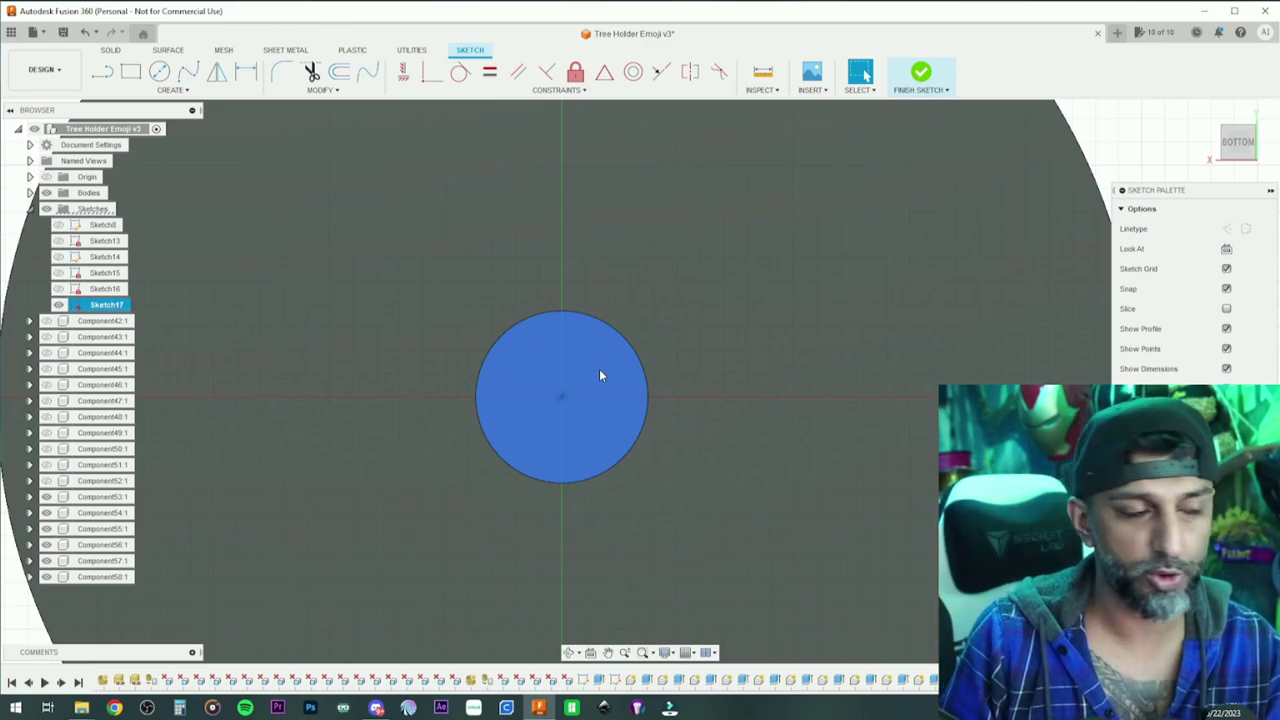
{"action": "key", "text": "e"}
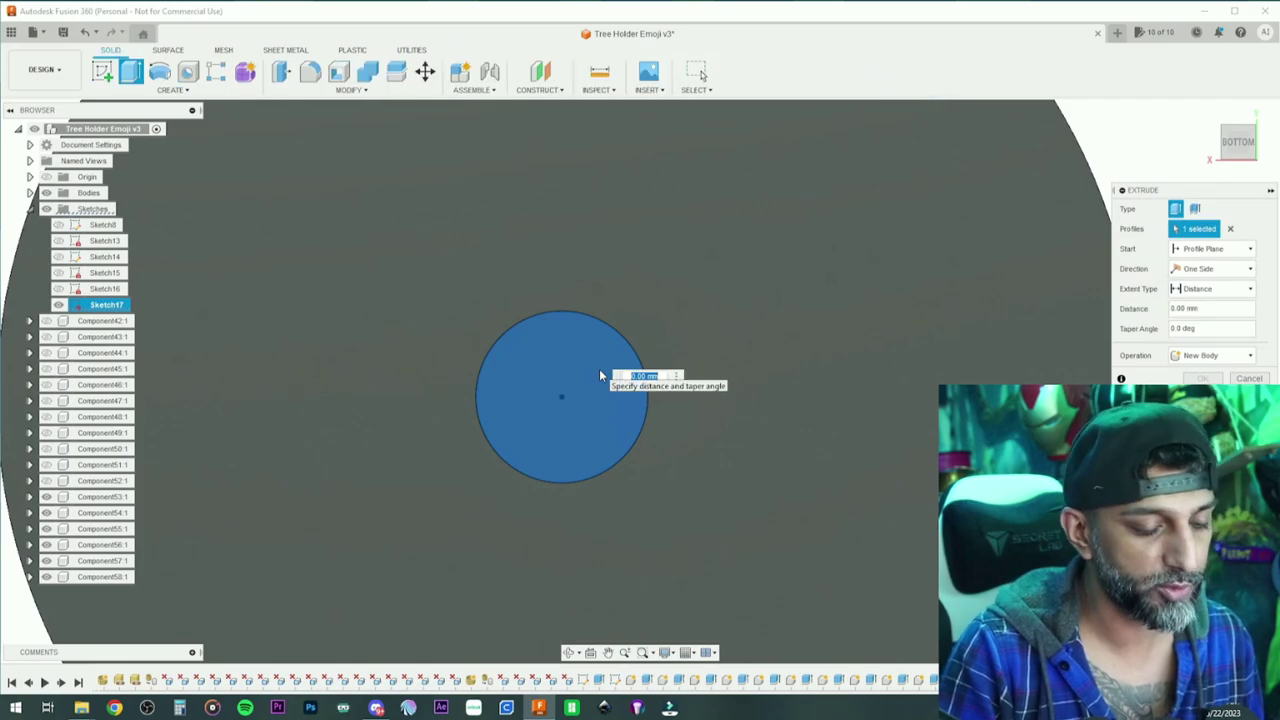
{"action": "type", "text": "-2.2"}
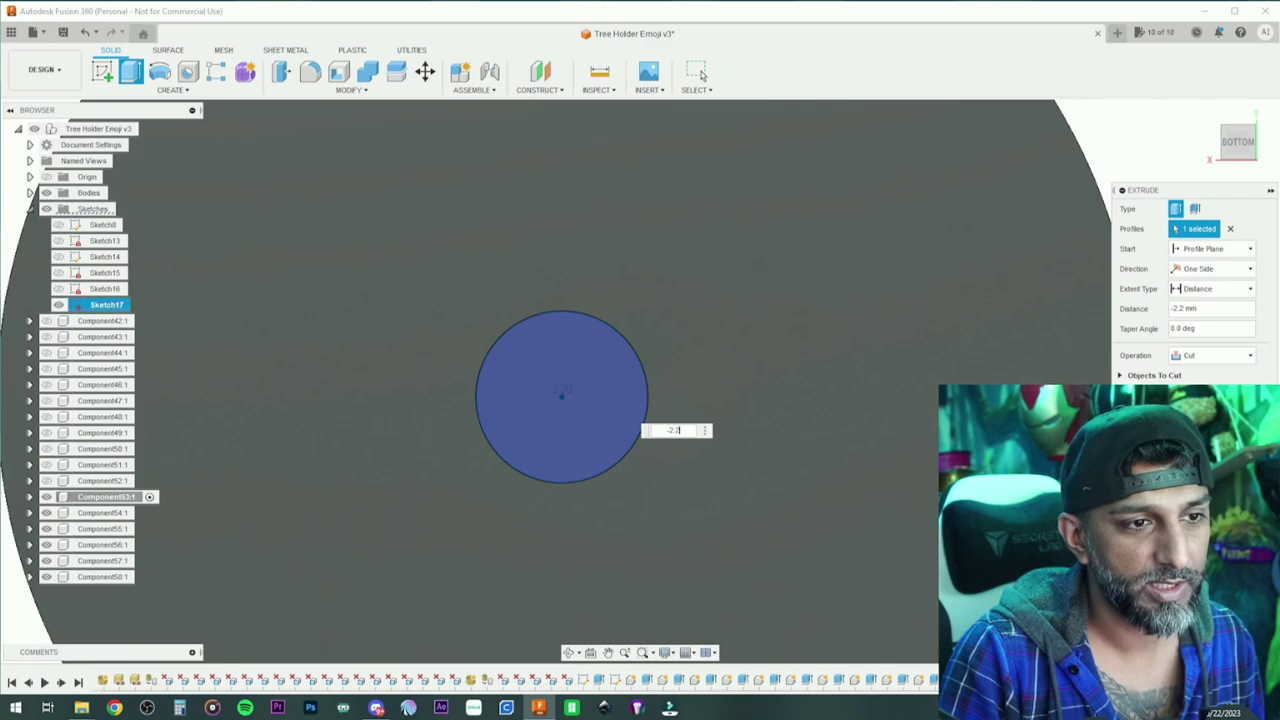
{"action": "key", "text": "Return"}
- Orbit the model to inspect the recess and the disc's top face
{"action": "left_click", "coordinate": [568, 652]}
{"action": "left_click_drag", "start_coordinate": [590, 566], "coordinate": [645, 528]}
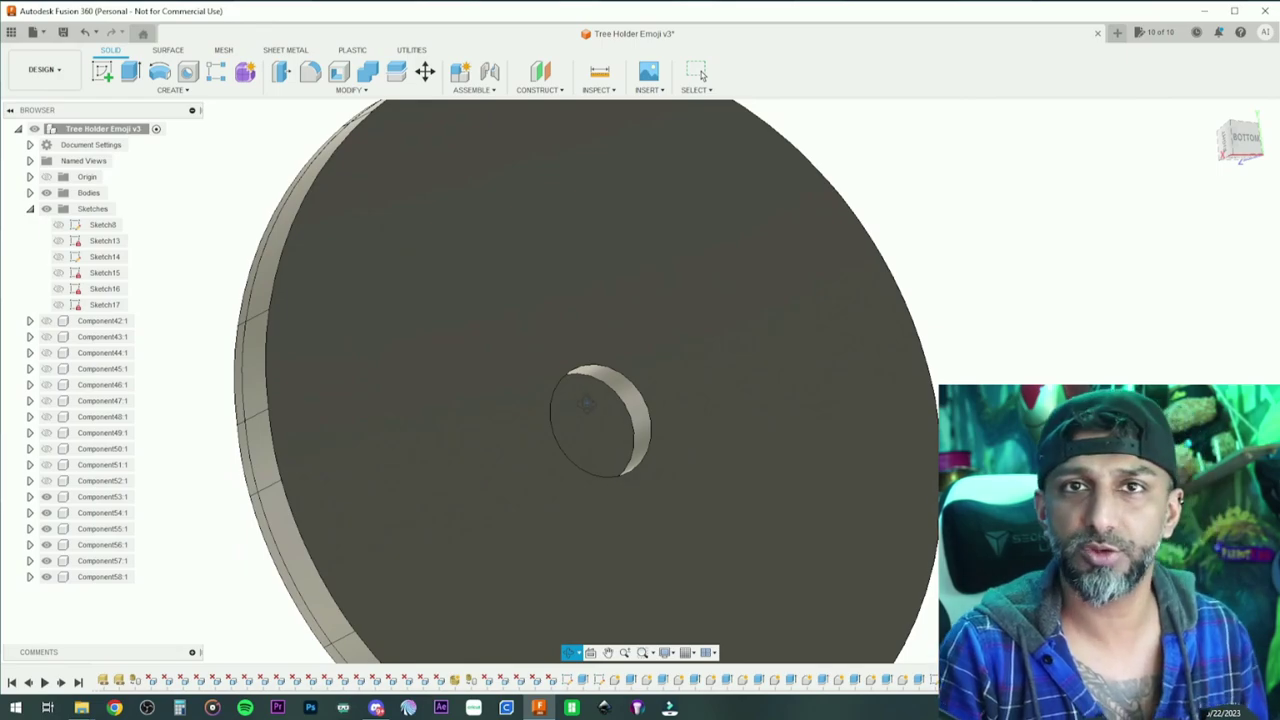
{"action": "mouse_move", "coordinate": [587, 403]}
{"action": "left_mouse_down"}
{"action": "mouse_move", "coordinate": [520, 423]}
{"action": "mouse_move", "coordinate": [680, 400]}
{"action": "left_mouse_up"}
{"action": "scroll", "coordinate": [680, 390], "scroll_direction": "up", "scroll_amount": 5}
{"action": "scroll", "coordinate": [686, 381], "scroll_direction": "down", "scroll_amount": 6}
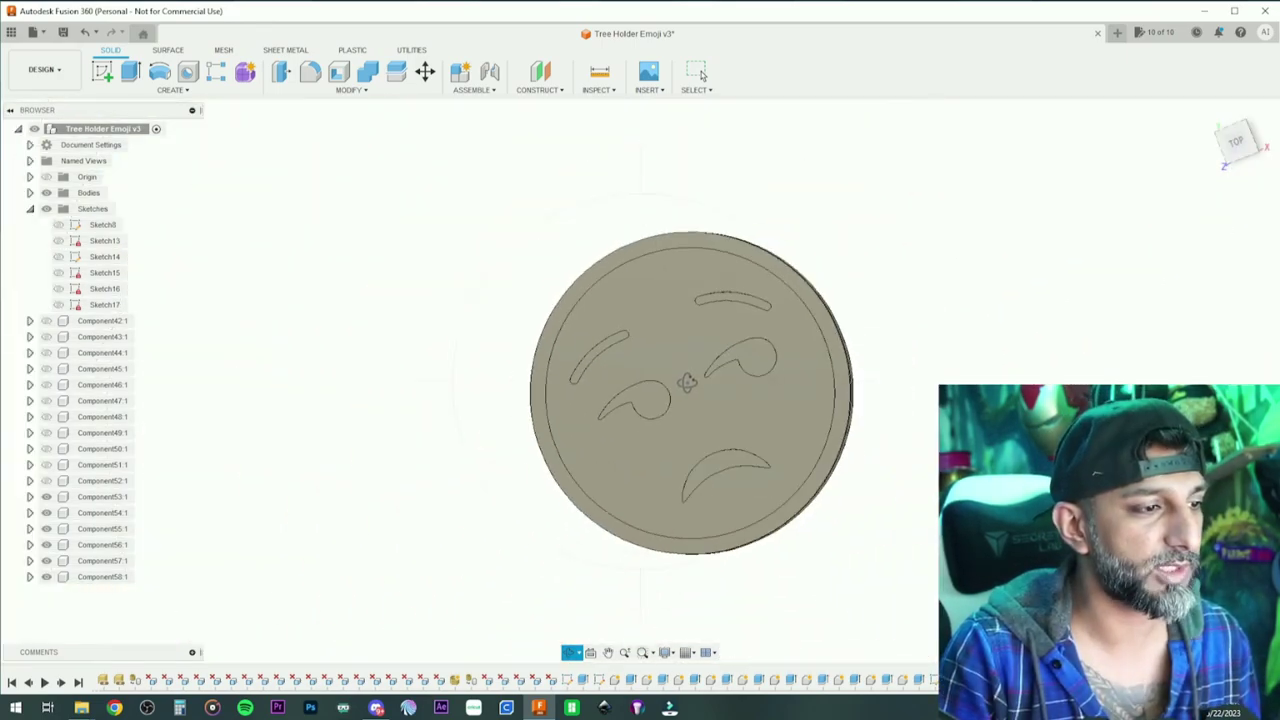
- Export the design as a STEP file named Unammoused
{"action": "key", "text": "Escape"}
{"action": "left_click", "coordinate": [35, 32]}
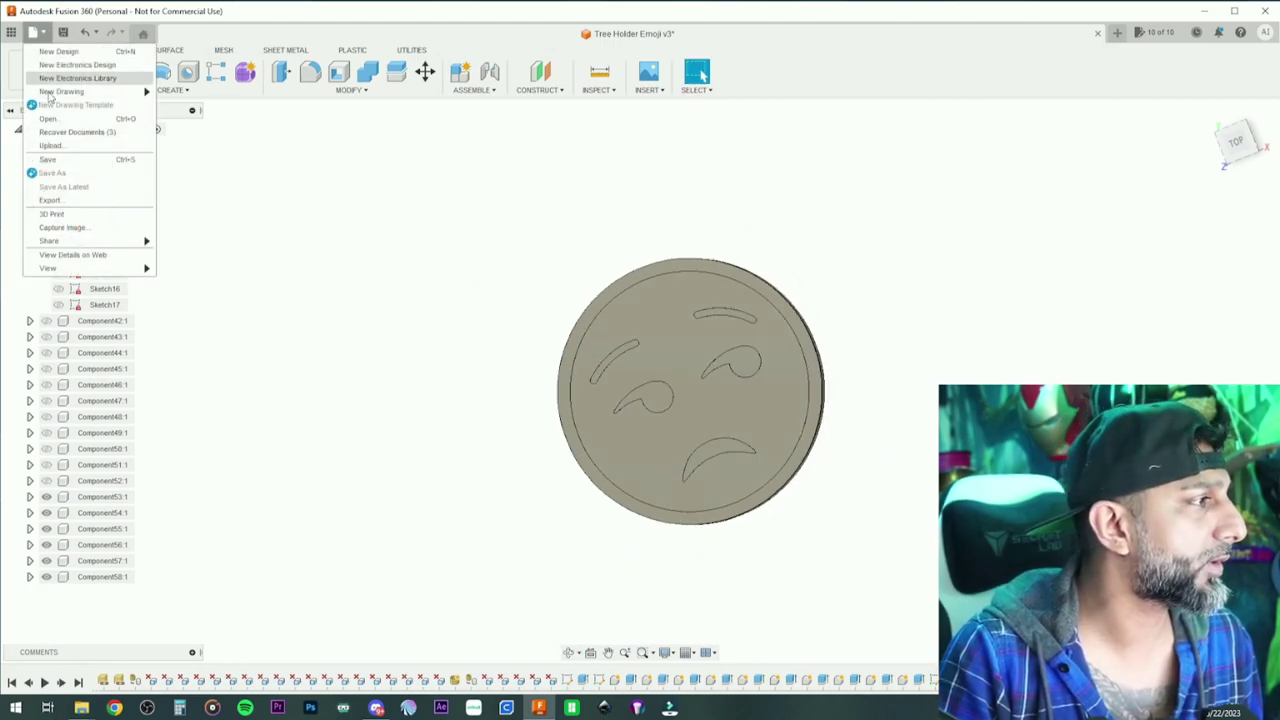
{"action": "left_click", "coordinate": [50, 198]}
{"action": "left_click", "coordinate": [553, 257]}
{"action": "scroll", "coordinate": [528, 348], "scroll_direction": "down", "scroll_amount": 2}
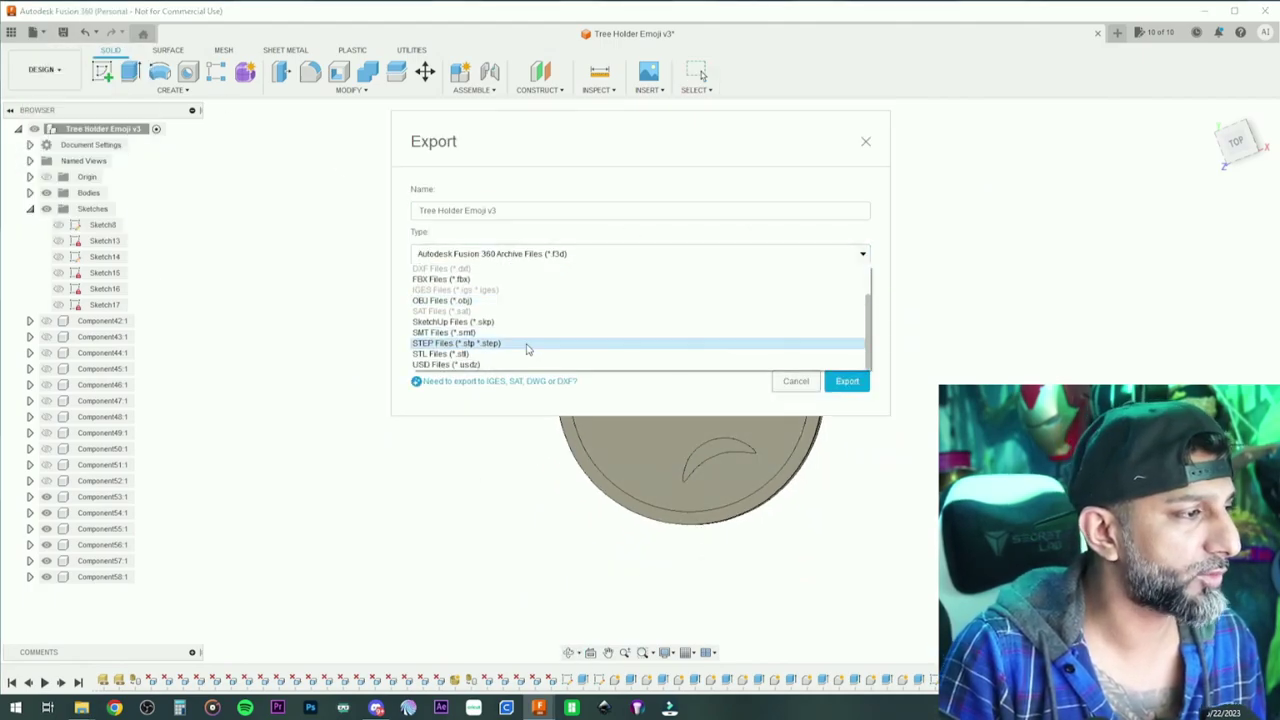
{"action": "left_click", "coordinate": [493, 347]}
{"action": "triple_click", "coordinate": [505, 209]}
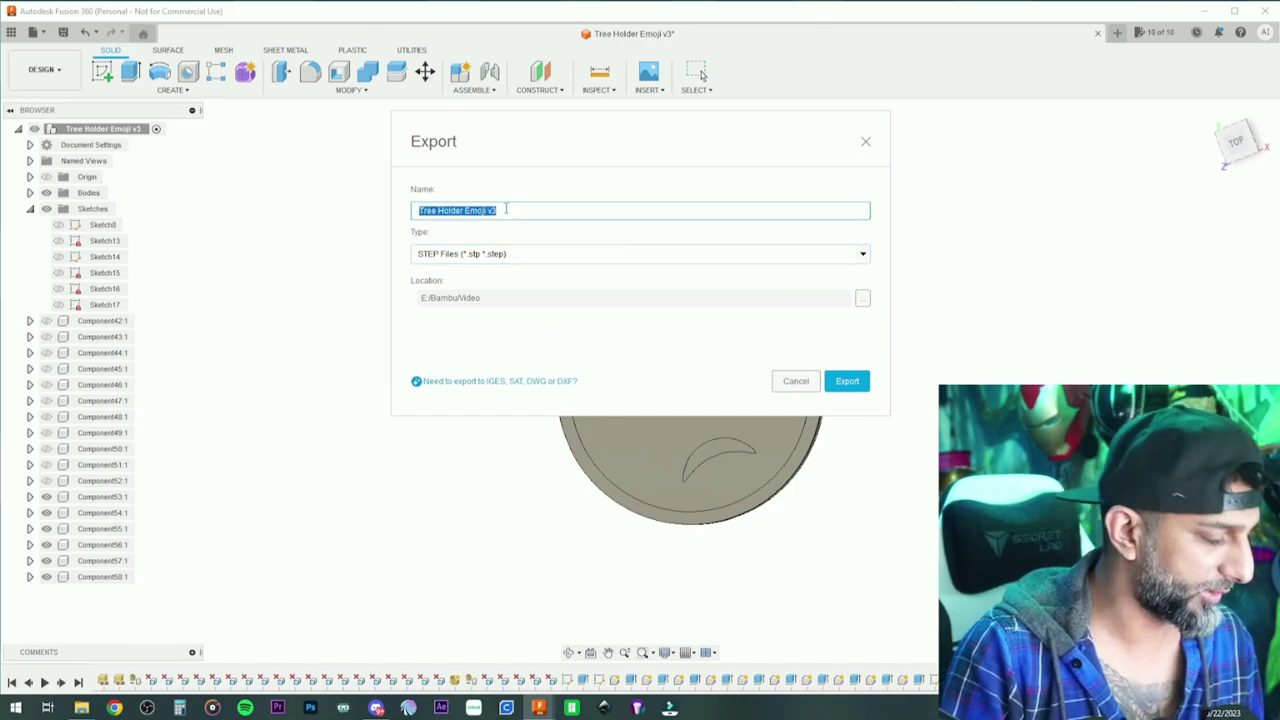
{"action": "type", "text": "Um"}
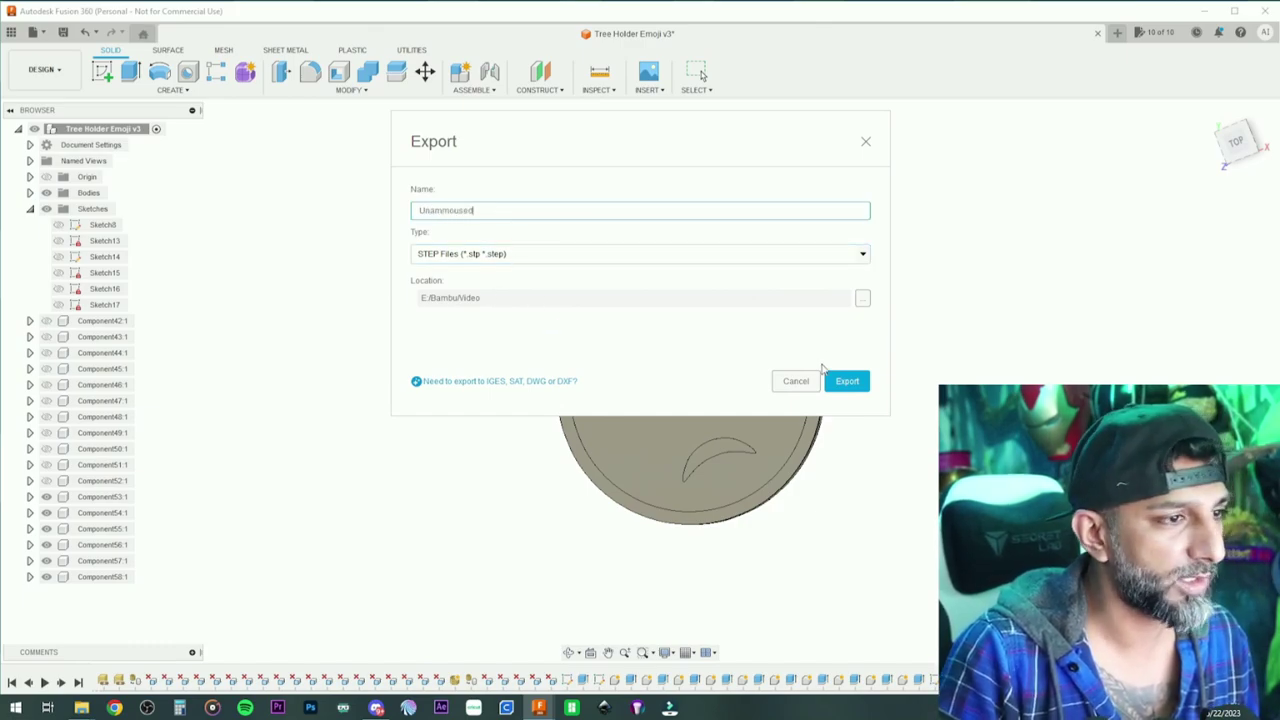
{"action": "left_click", "coordinate": [848, 385]}
- Start a new Bambu Studio project, import Unammoused.step from the Bambu\Video folder, and switch to top view
{"action": "left_click", "coordinate": [571, 707]}
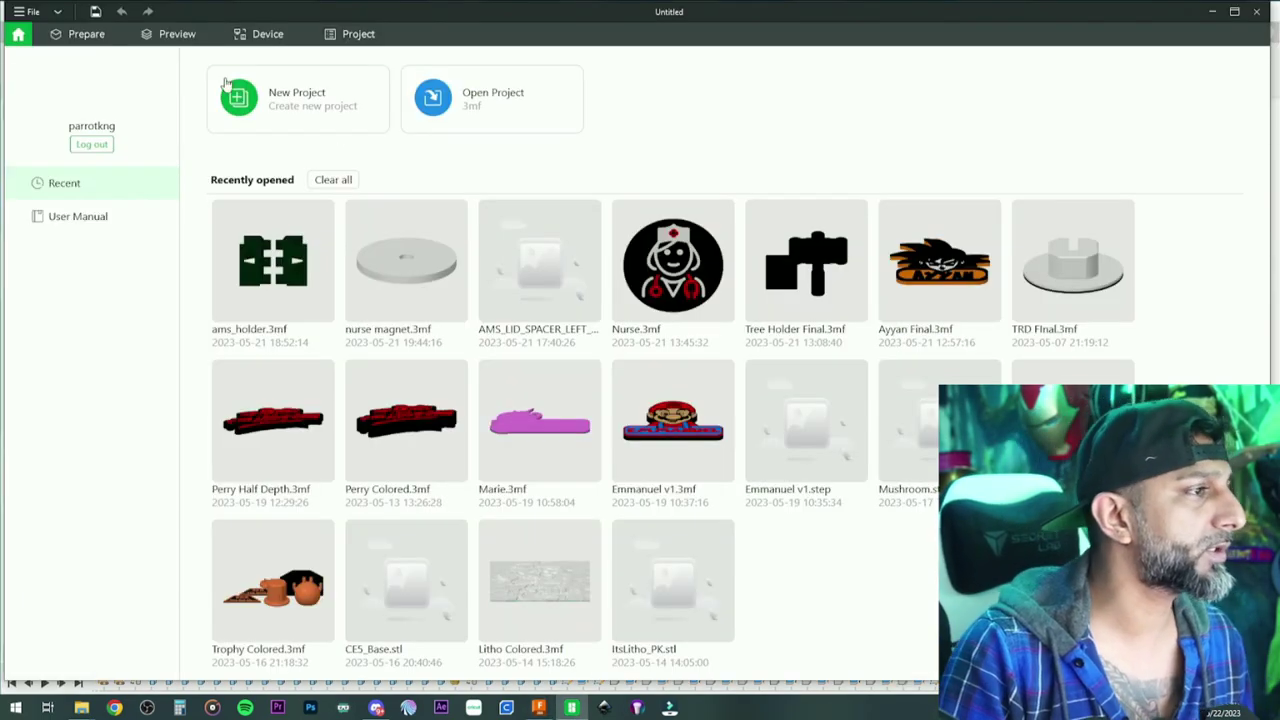
{"action": "left_click", "coordinate": [312, 113]}
{"action": "left_click", "coordinate": [515, 63]}
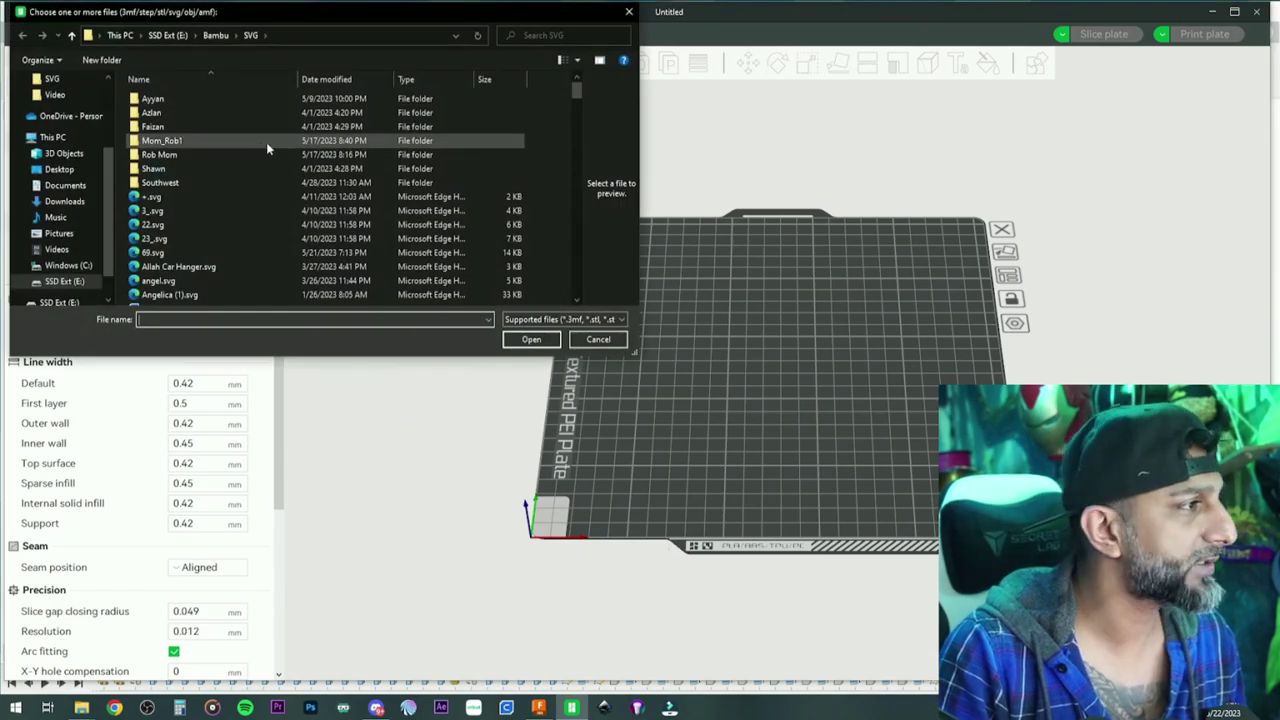
{"action": "scroll", "coordinate": [261, 142], "scroll_direction": "down", "scroll_amount": 1}
{"action": "scroll", "coordinate": [383, 195], "scroll_direction": "up", "scroll_amount": 3, "text": "ctrl"}
{"action": "double_click", "coordinate": [383, 190]}
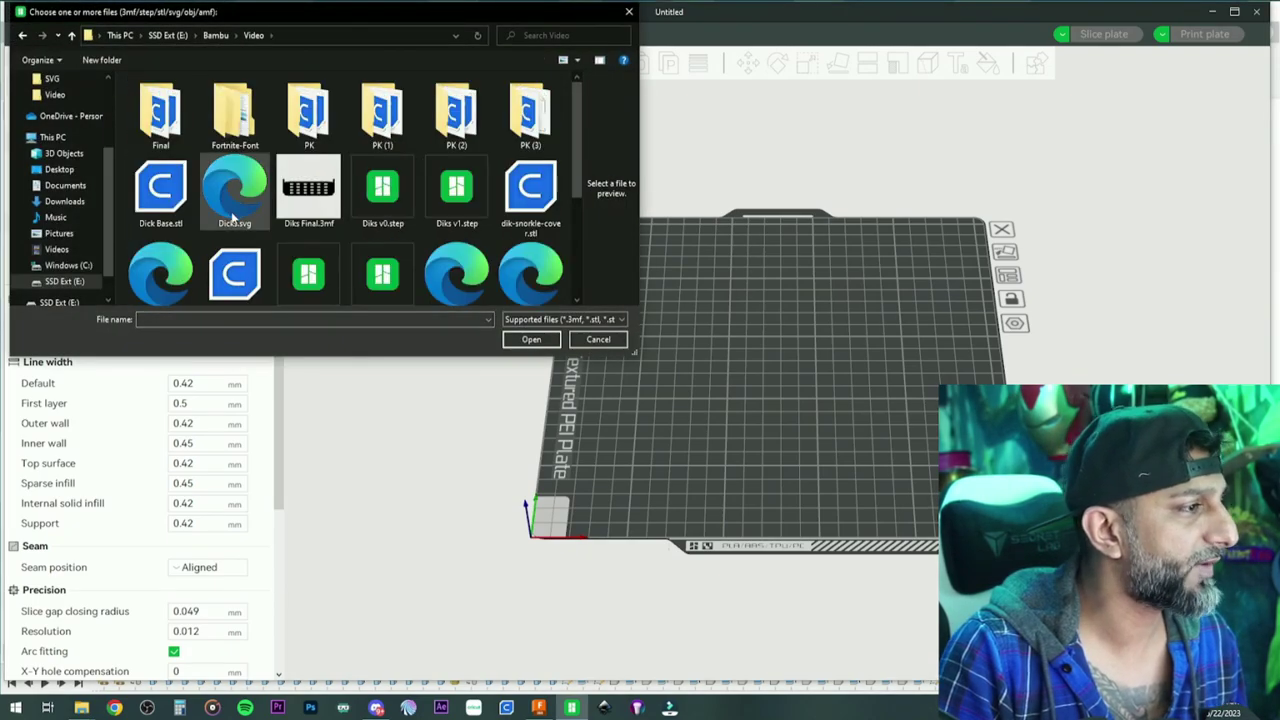
{"action": "scroll", "coordinate": [240, 240], "scroll_direction": "down", "scroll_amount": 5}
{"action": "left_click", "coordinate": [234, 262]}
{"action": "left_click", "coordinate": [531, 339]}
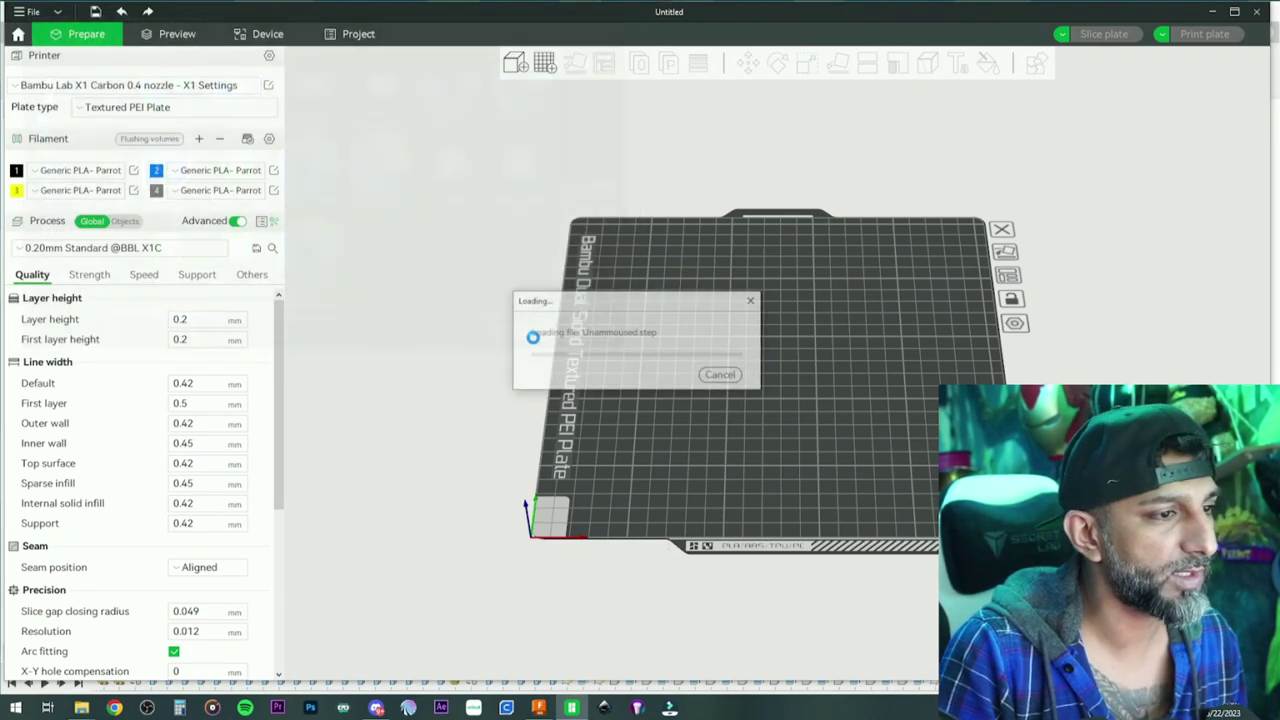
{"action": "key", "text": "1"}
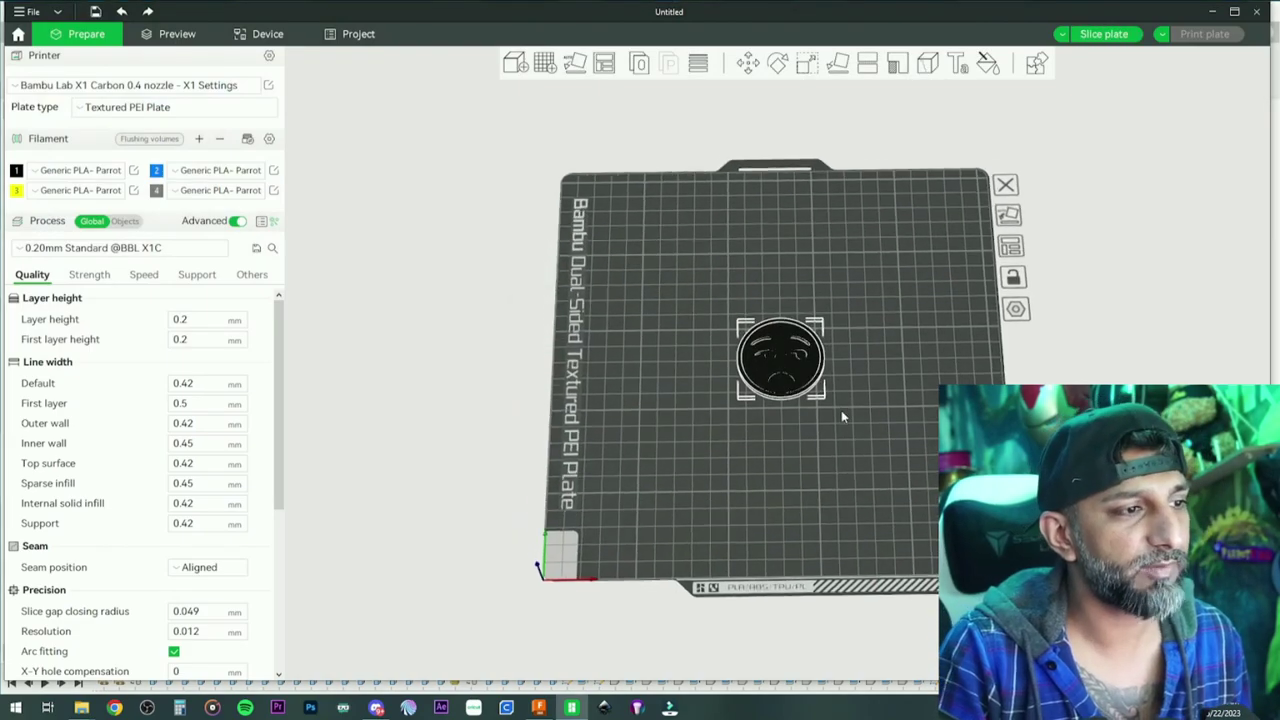
{"action": "scroll", "coordinate": [850, 395], "scroll_direction": "up", "scroll_amount": 3}
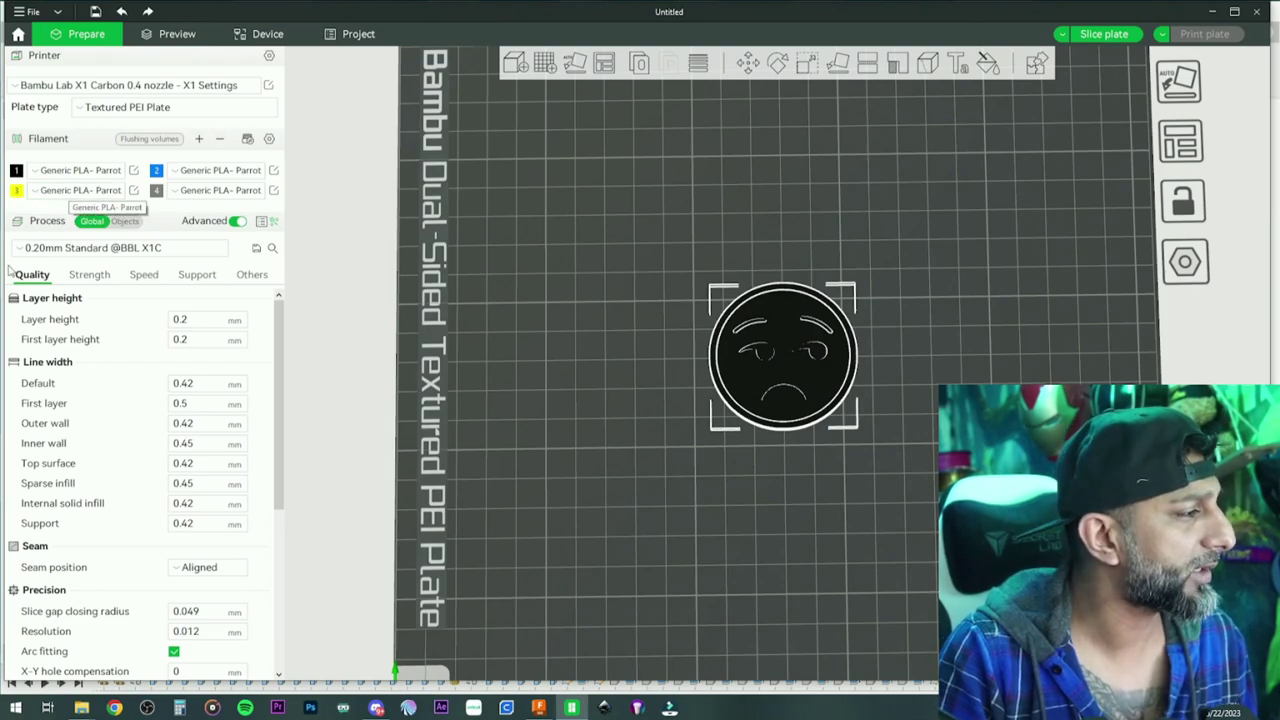
- In Chrome, search 'unammoused emoji' and show the Google Images results
{"action": "left_click", "coordinate": [116, 708]}
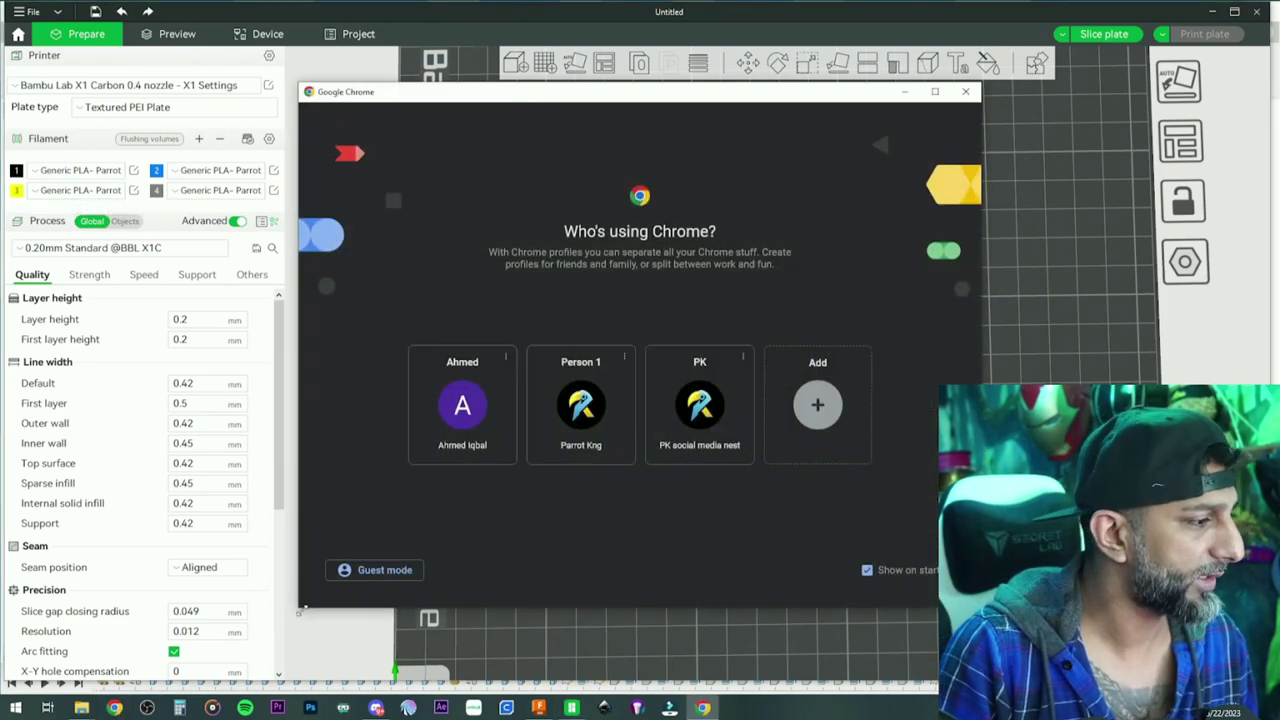
{"action": "left_click", "coordinate": [597, 418]}
{"action": "type", "text": "u"}
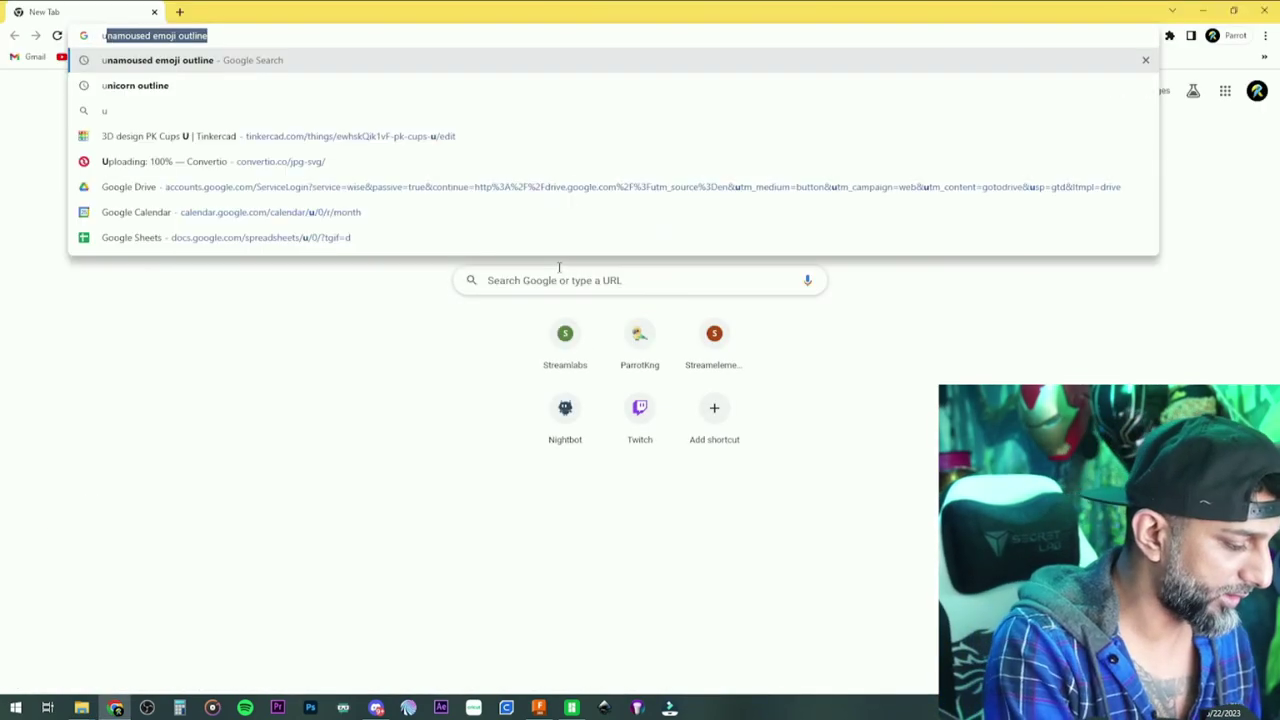
{"action": "type", "text": "nammoused emoji"}
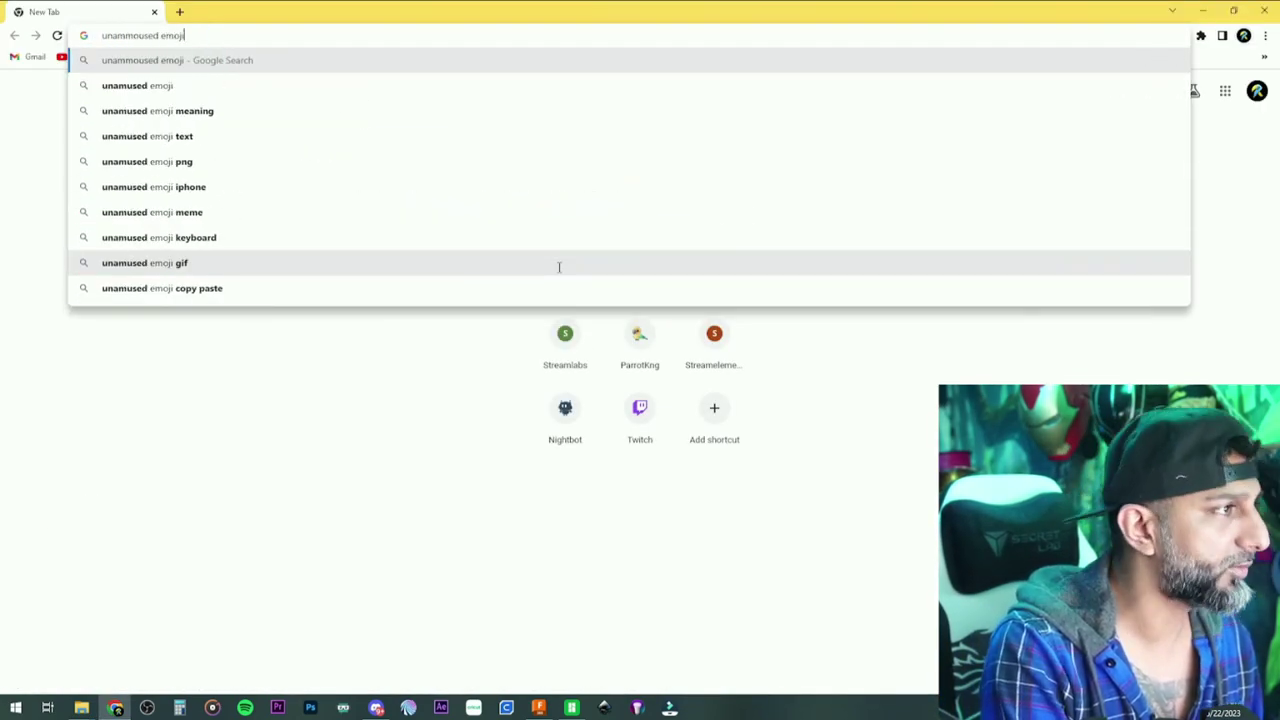
{"action": "key", "text": "Return"}
{"action": "left_click", "coordinate": [166, 141]}
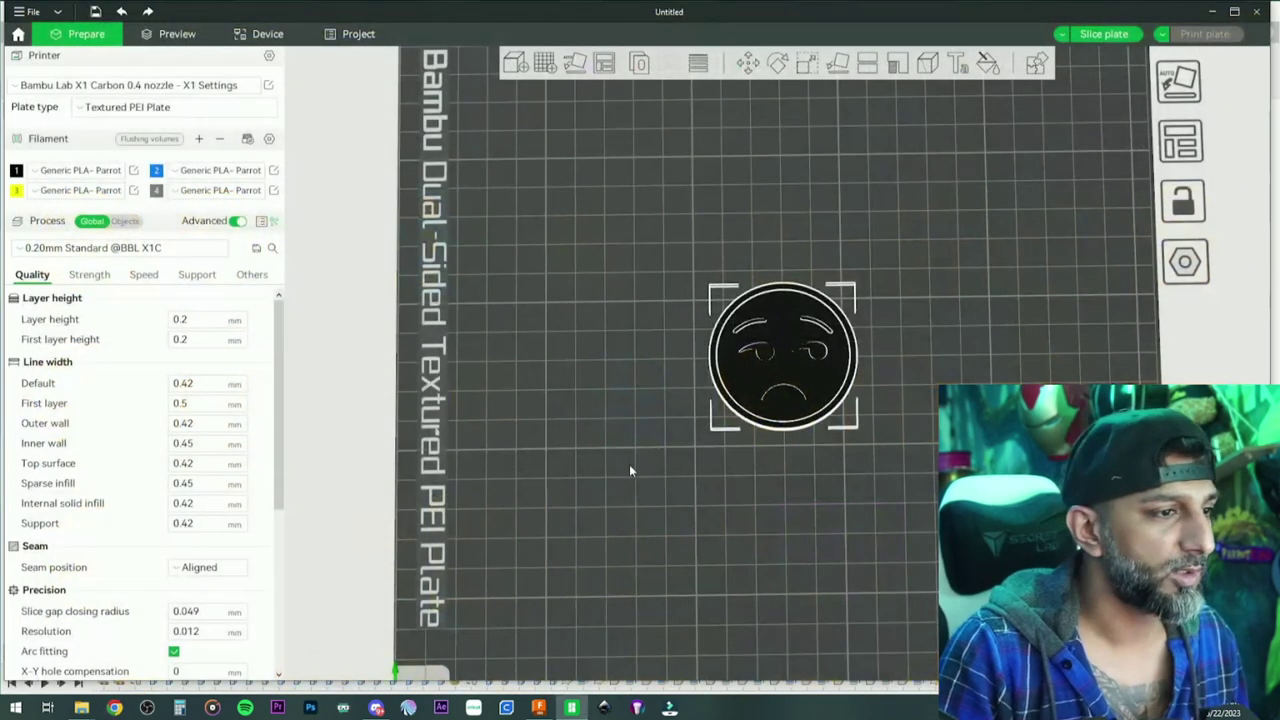
- Change filament 4's colour to dark red
{"action": "scroll", "coordinate": [629, 464], "scroll_direction": "down", "scroll_amount": 3}
{"action": "scroll", "coordinate": [369, 314], "scroll_direction": "up", "scroll_amount": 4}
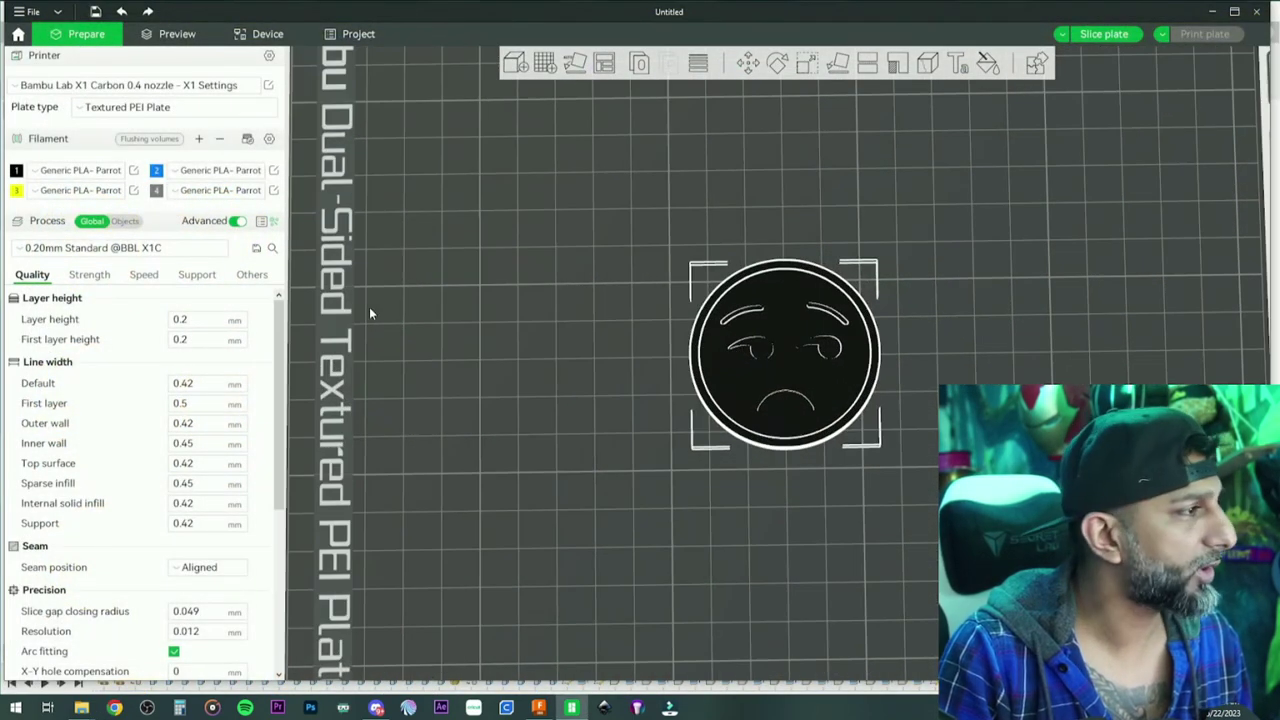
{"action": "left_click", "coordinate": [157, 191]}
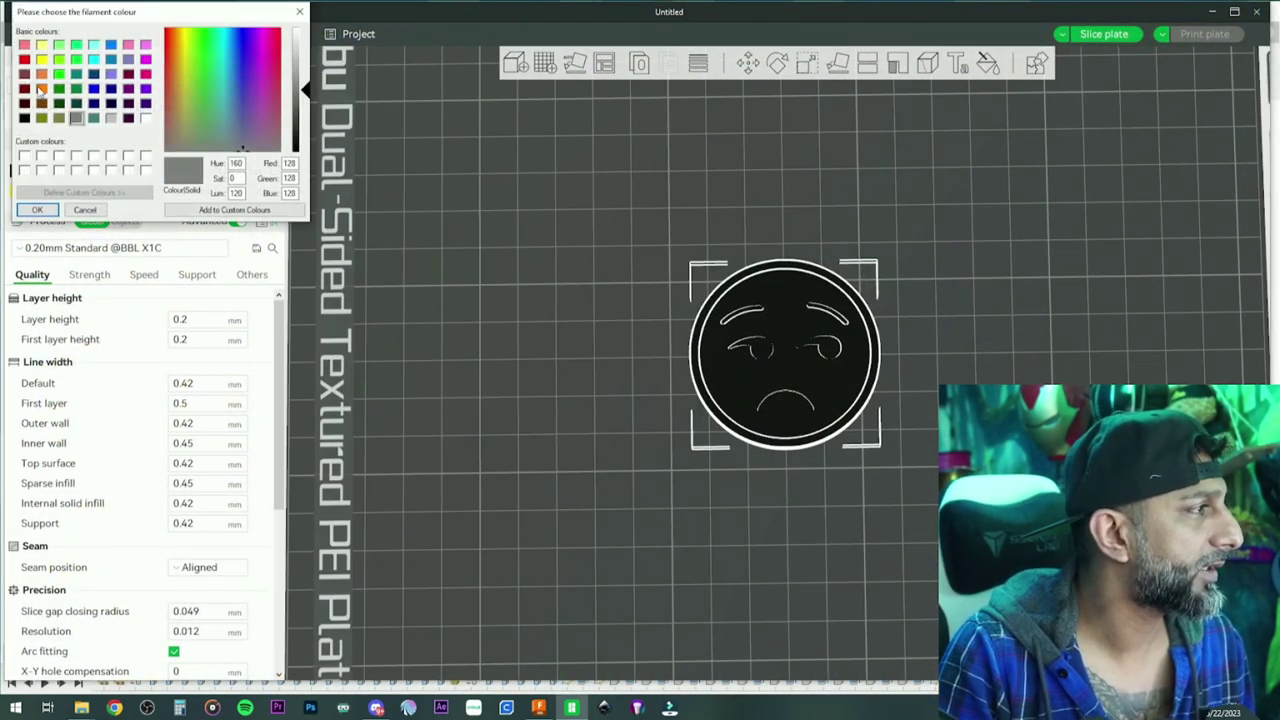
{"action": "left_click", "coordinate": [25, 74]}
{"action": "left_click", "coordinate": [37, 209]}
- In the Objects list, give the whole emoji model yellow filament 3, keeping Component53 yellow
{"action": "left_click", "coordinate": [567, 252]}
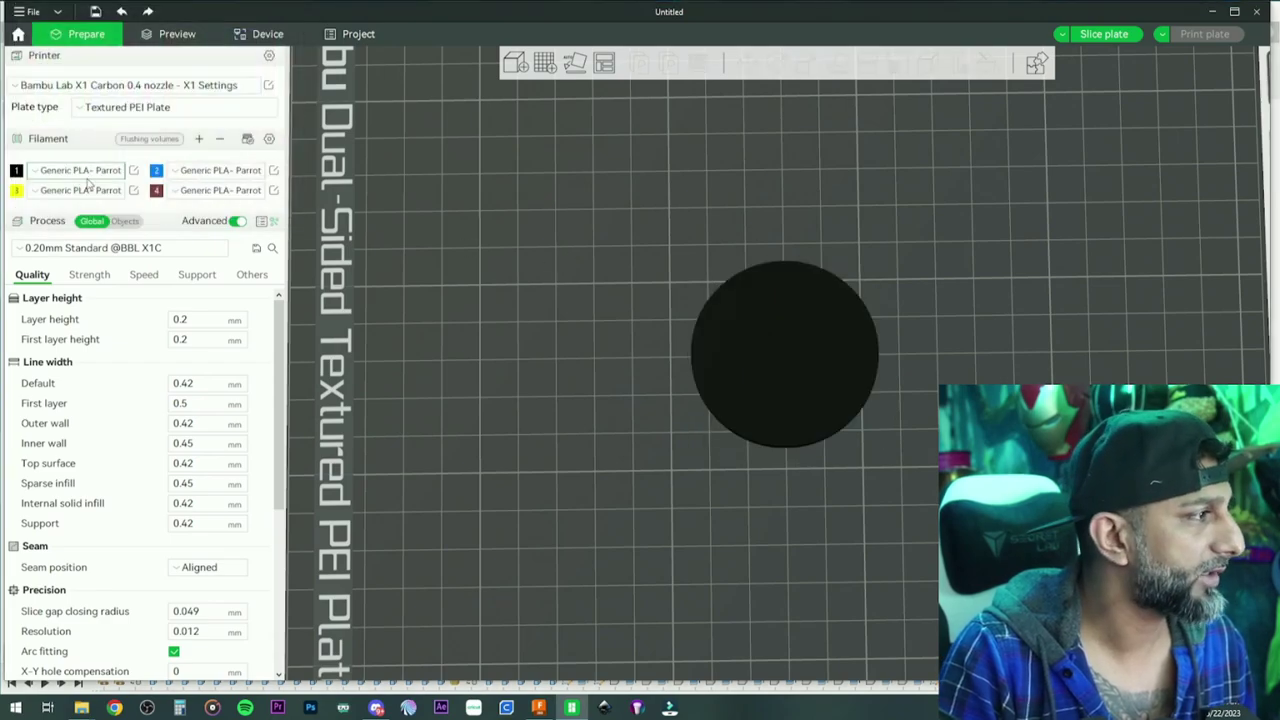
{"action": "left_click", "coordinate": [124, 221]}
{"action": "left_click", "coordinate": [140, 278]}
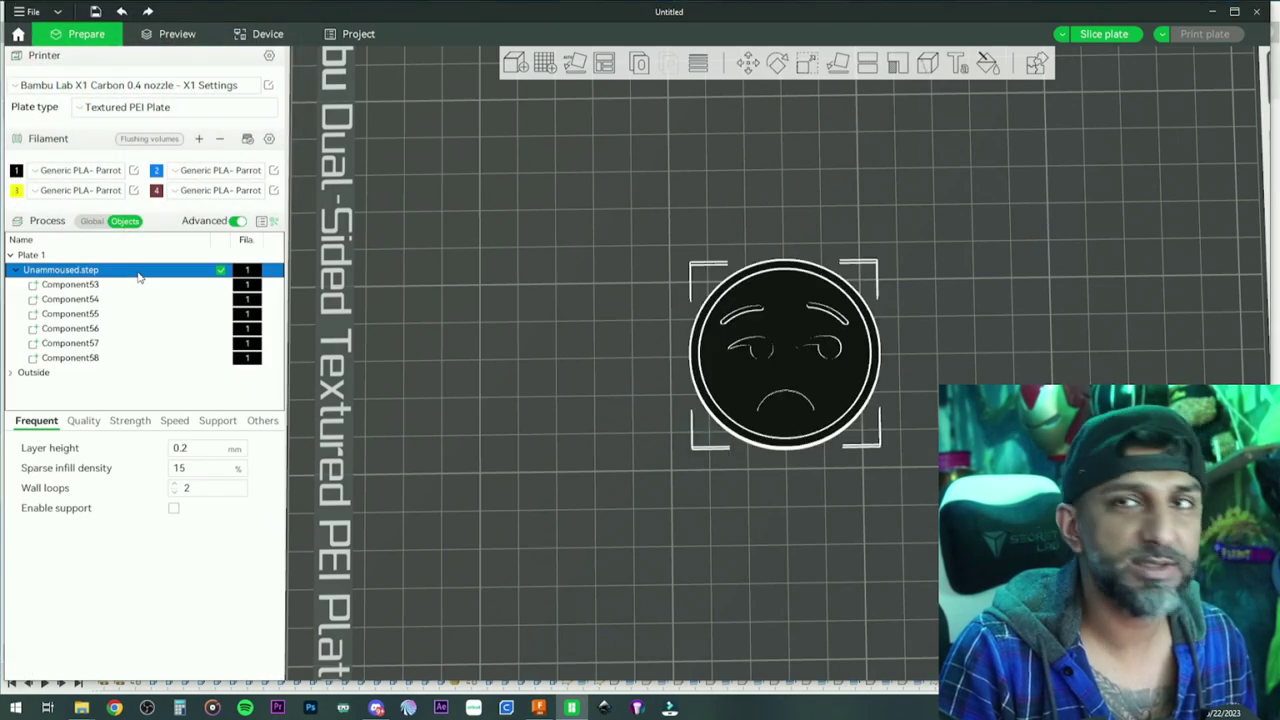
{"action": "key", "text": "3"}
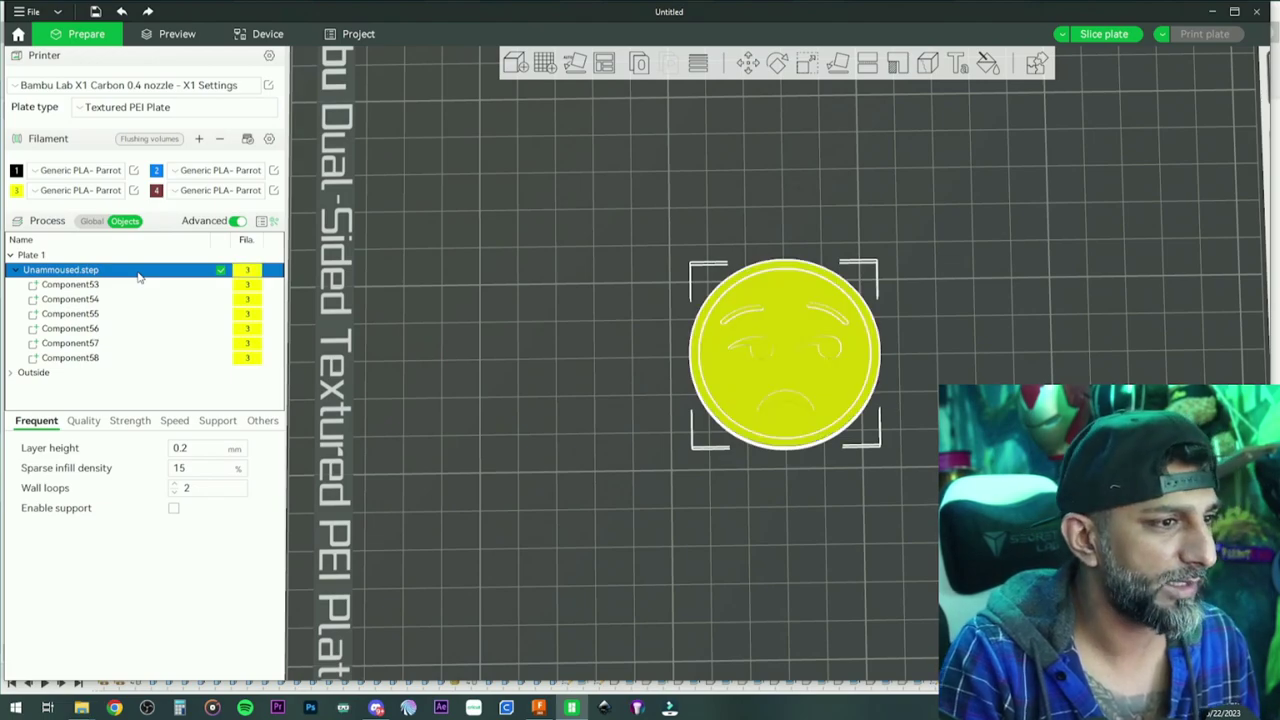
{"action": "key", "text": "Down"}
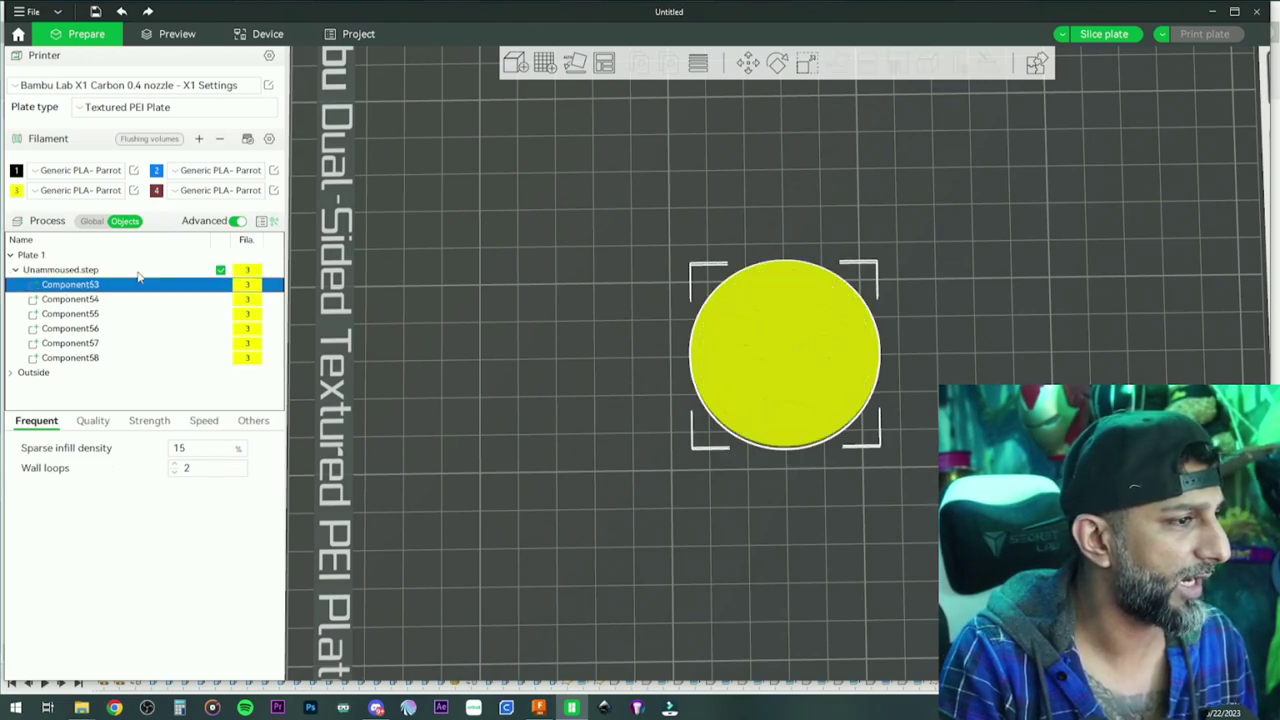
{"action": "key", "text": "2"}
{"action": "key", "text": "3"}
- Set Components 54, 55, 56 and 57 to black filament 1
{"action": "key", "text": "Down"}
{"action": "key", "text": "2"}
{"action": "key", "text": "1"}
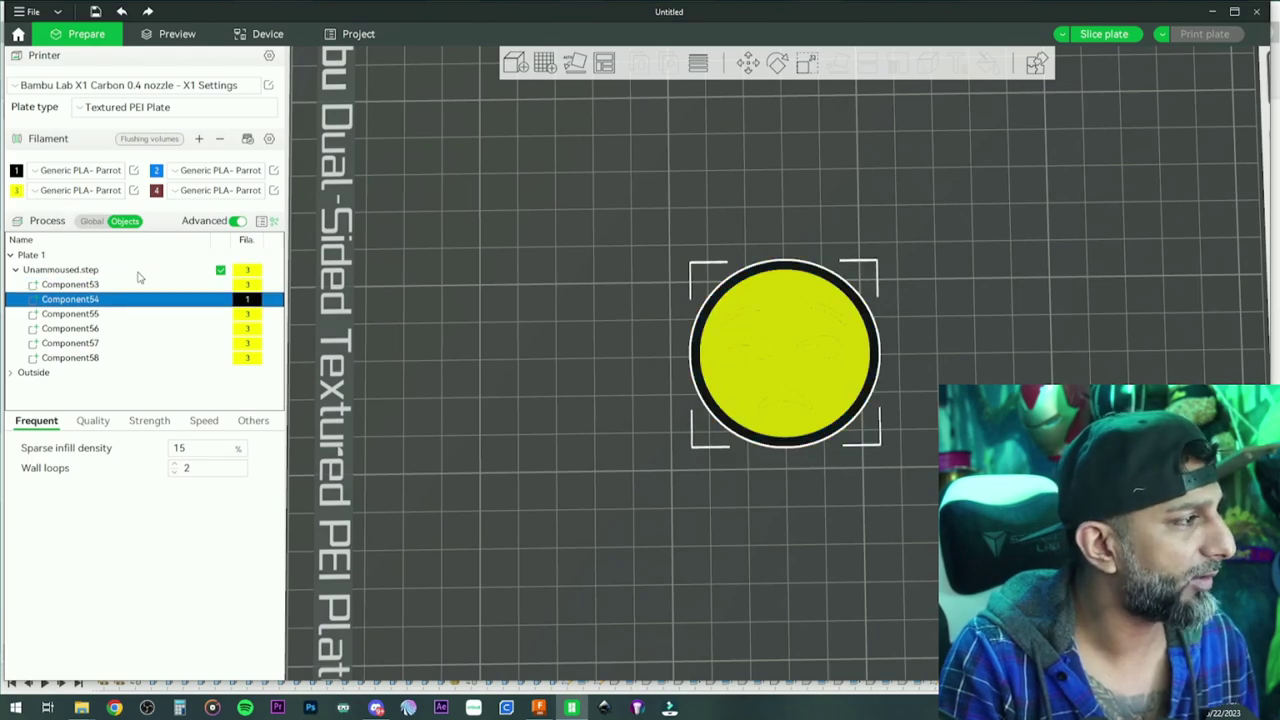
{"action": "key", "text": "Down"}
{"action": "key", "text": "1"}
{"action": "key", "text": "Down"}
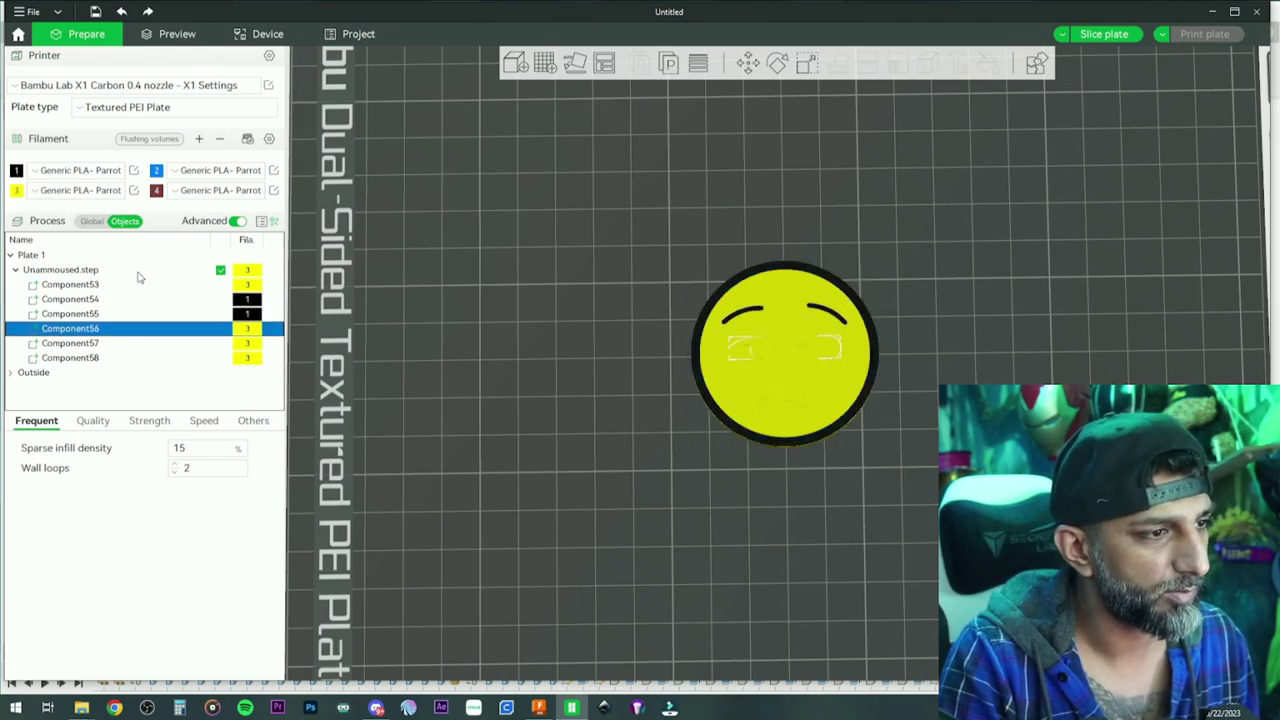
{"action": "key", "text": "1"}
{"action": "key", "text": "Down"}
{"action": "key", "text": "1"}
{"action": "key", "text": "Down"}
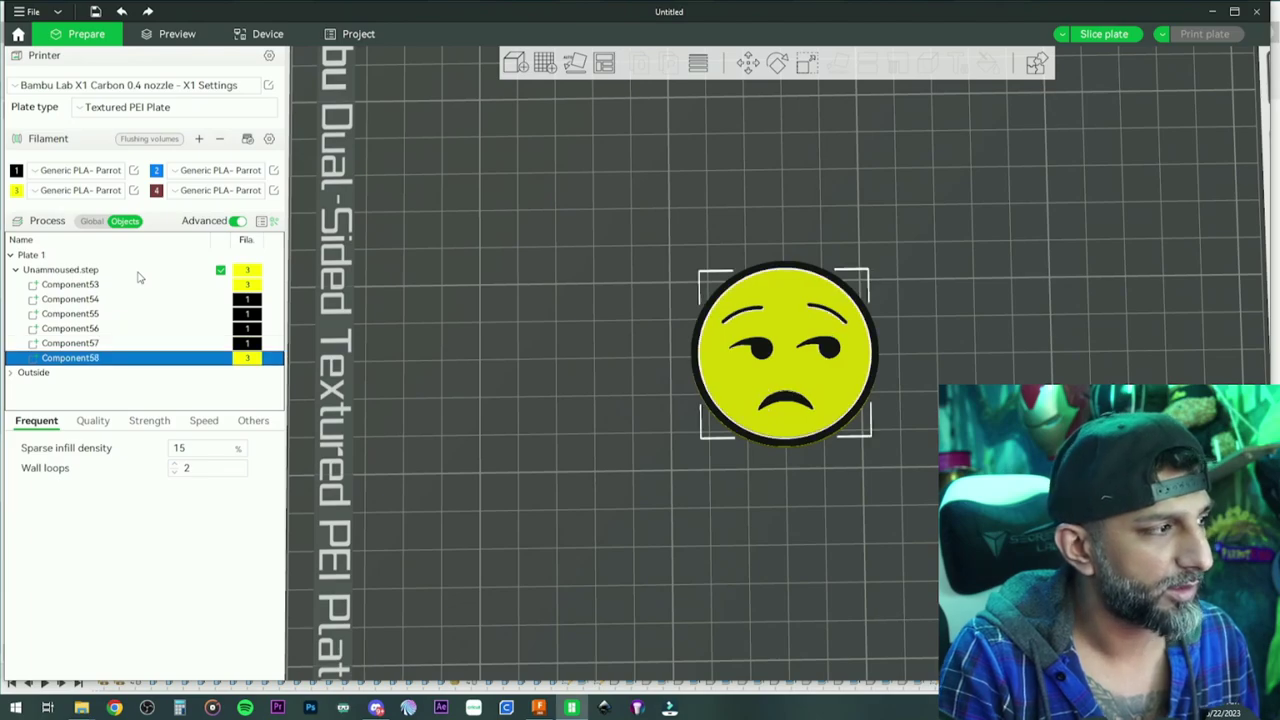
- Try dark red filament 4 on Components 54 through 57
{"action": "key", "text": "Up"}
{"action": "key", "text": "Up"}
{"action": "key", "text": "Up"}
{"action": "key", "text": "Up"}
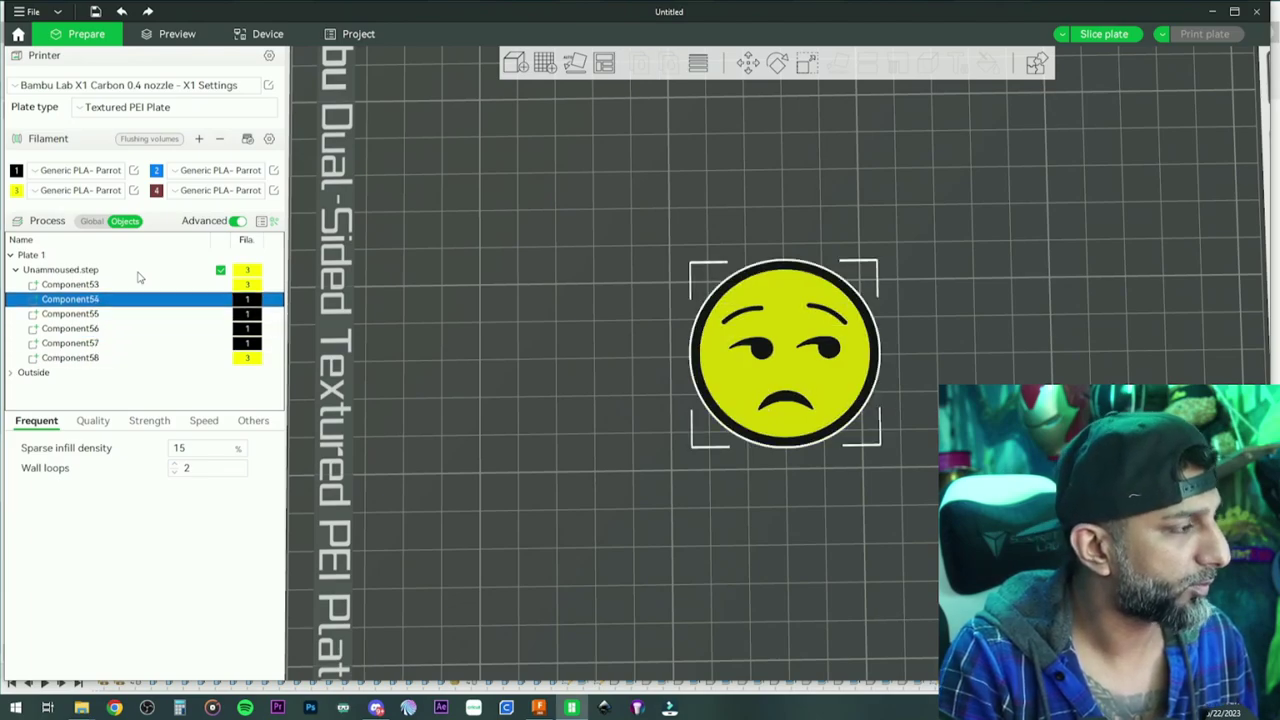
{"action": "key", "text": "4"}
{"action": "key", "text": "Down"}
{"action": "key", "text": "4"}
{"action": "key", "text": "Down"}
{"action": "key", "text": "4"}
{"action": "key", "text": "Down"}
{"action": "key", "text": "4"}
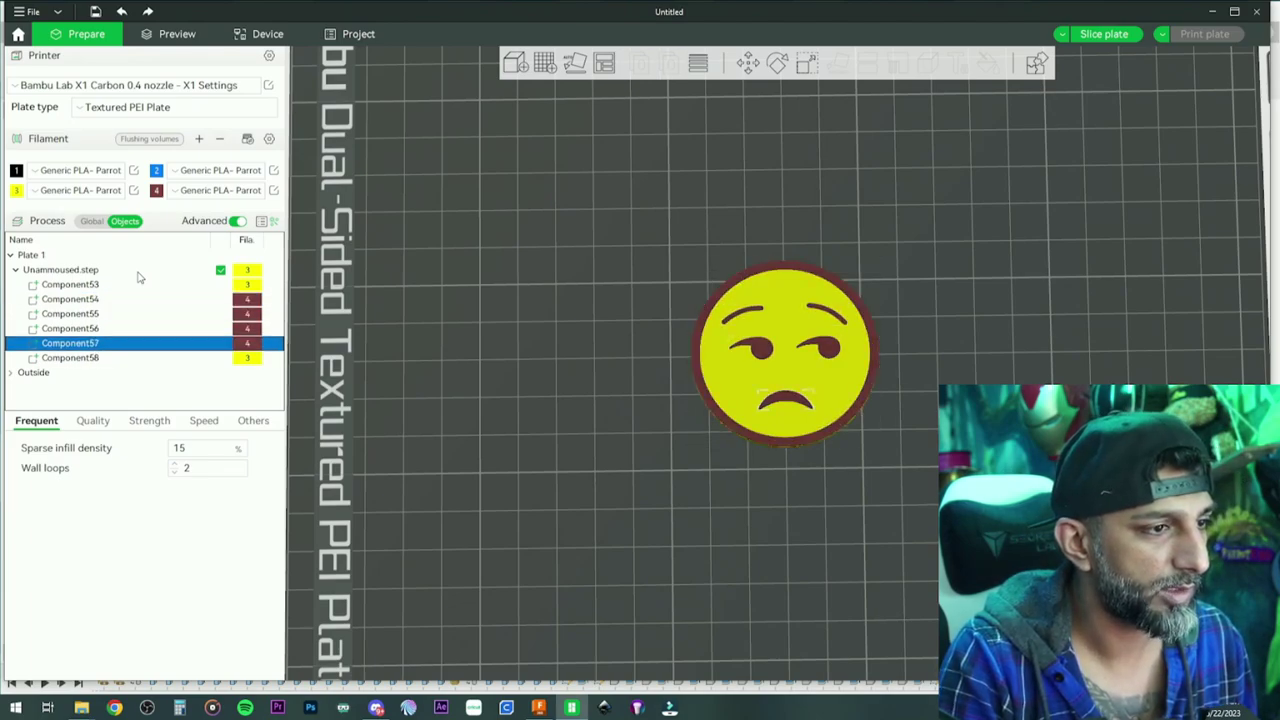
{"action": "key", "text": "Down"}
{"action": "key", "text": "Up"}
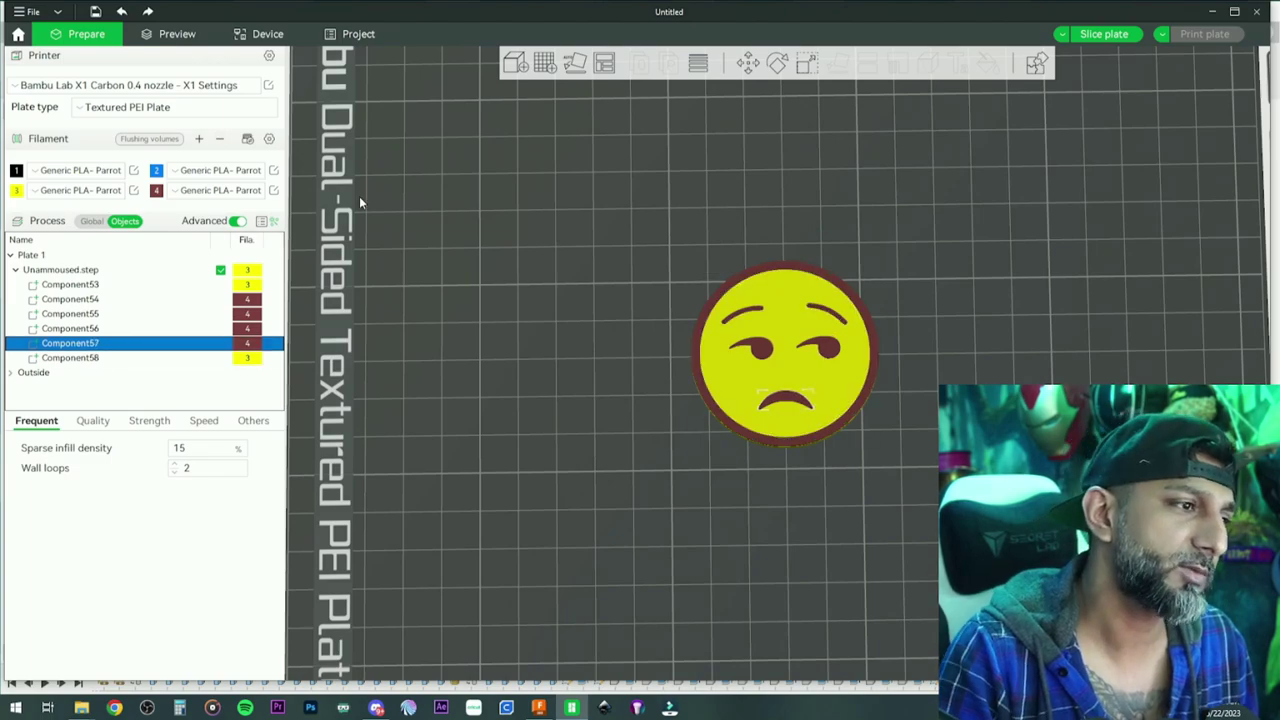
- After inspecting the dark red look, set Components 54–57 back to black filament 1
{"action": "left_click", "coordinate": [481, 238]}
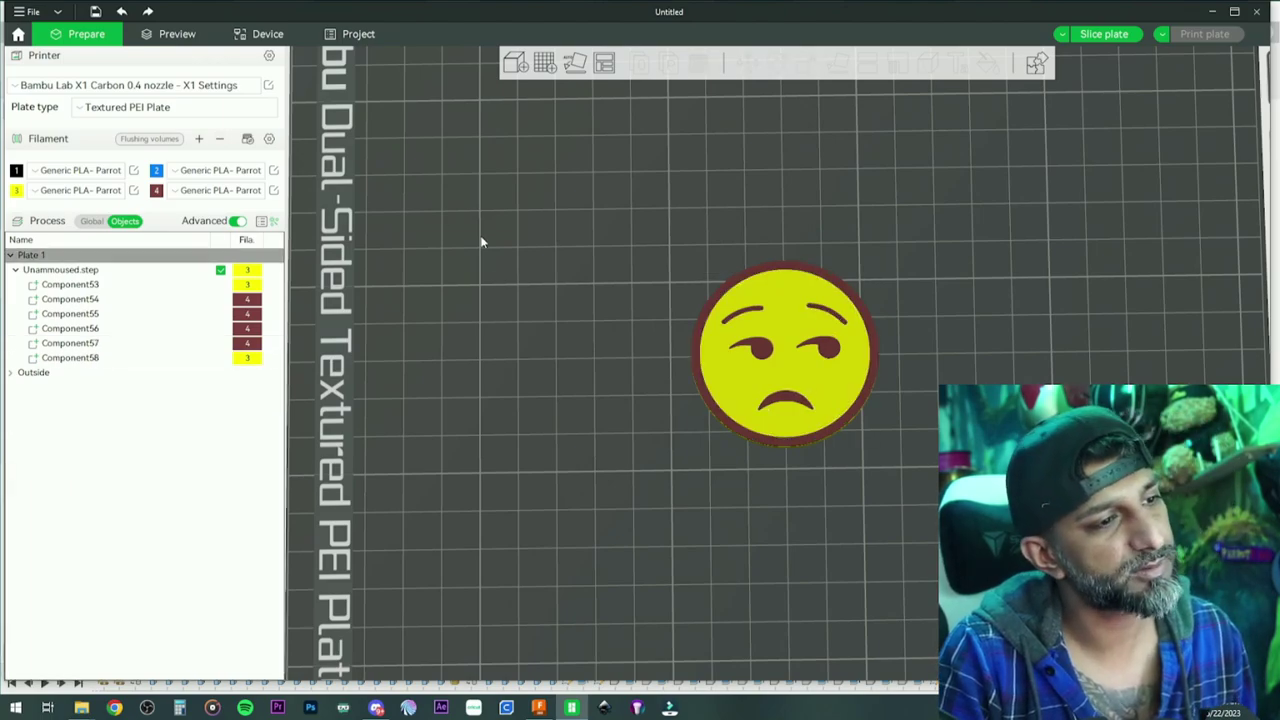
{"action": "scroll", "coordinate": [494, 276], "scroll_direction": "up", "scroll_amount": 2}
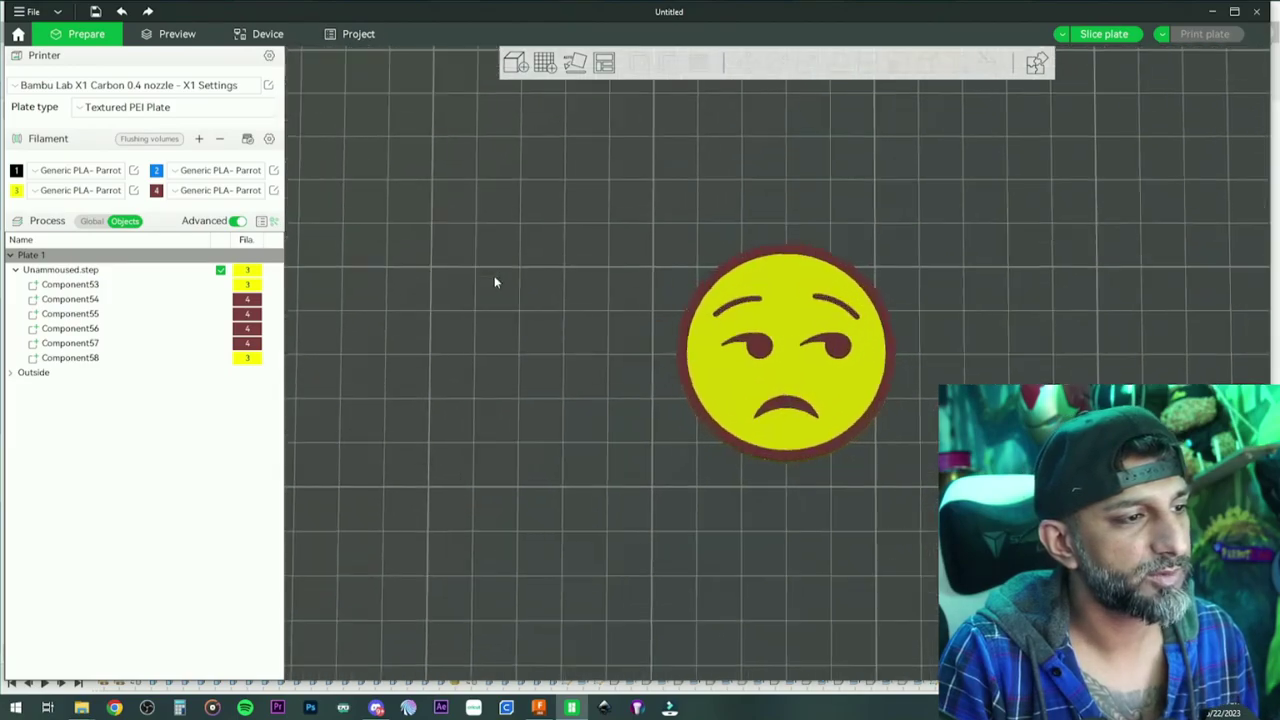
{"action": "mouse_move", "coordinate": [494, 282]}
{"action": "left_mouse_down"}
{"action": "mouse_move", "coordinate": [494, 251]}
{"action": "mouse_move", "coordinate": [508, 280]}
{"action": "mouse_move", "coordinate": [492, 306]}
{"action": "left_mouse_up"}
{"action": "left_click", "coordinate": [182, 301]}
{"action": "key", "text": "1"}
{"action": "key", "text": "Down"}
{"action": "key", "text": "1"}
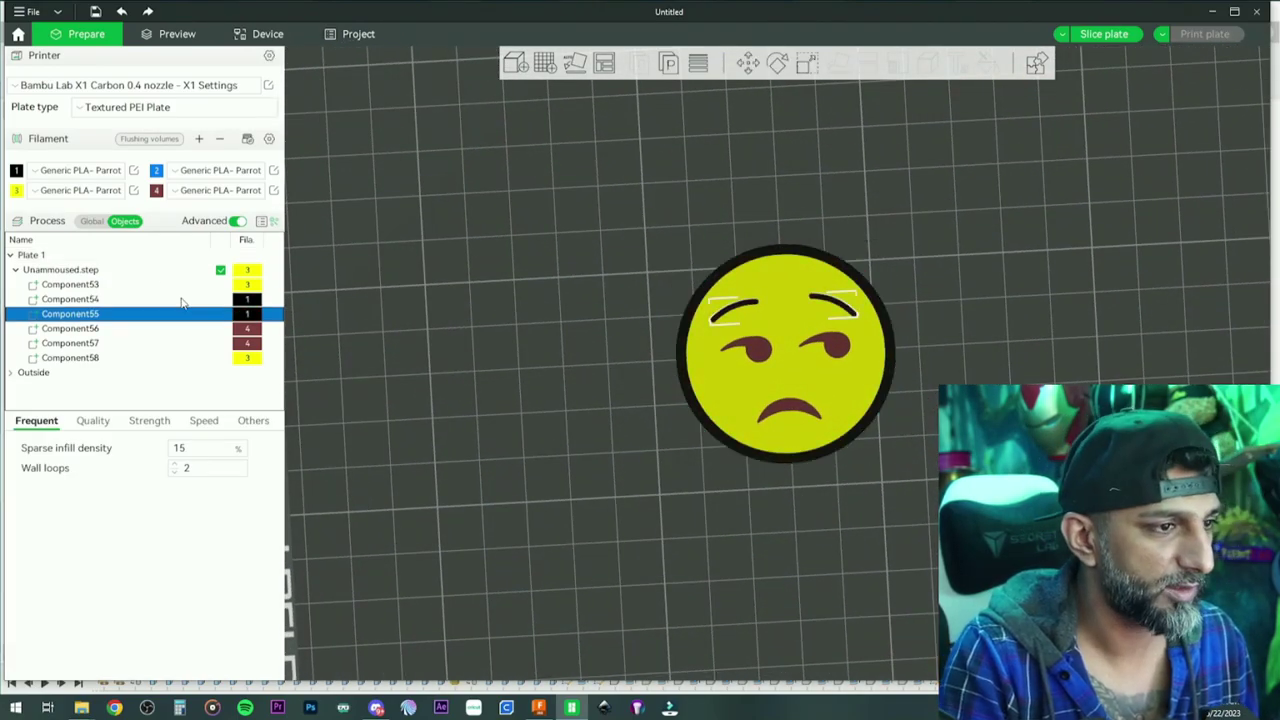
{"action": "key", "text": "Down"}
{"action": "key", "text": "1"}
{"action": "key", "text": "Down"}
{"action": "key", "text": "1"}
{"action": "left_click", "coordinate": [540, 262]}
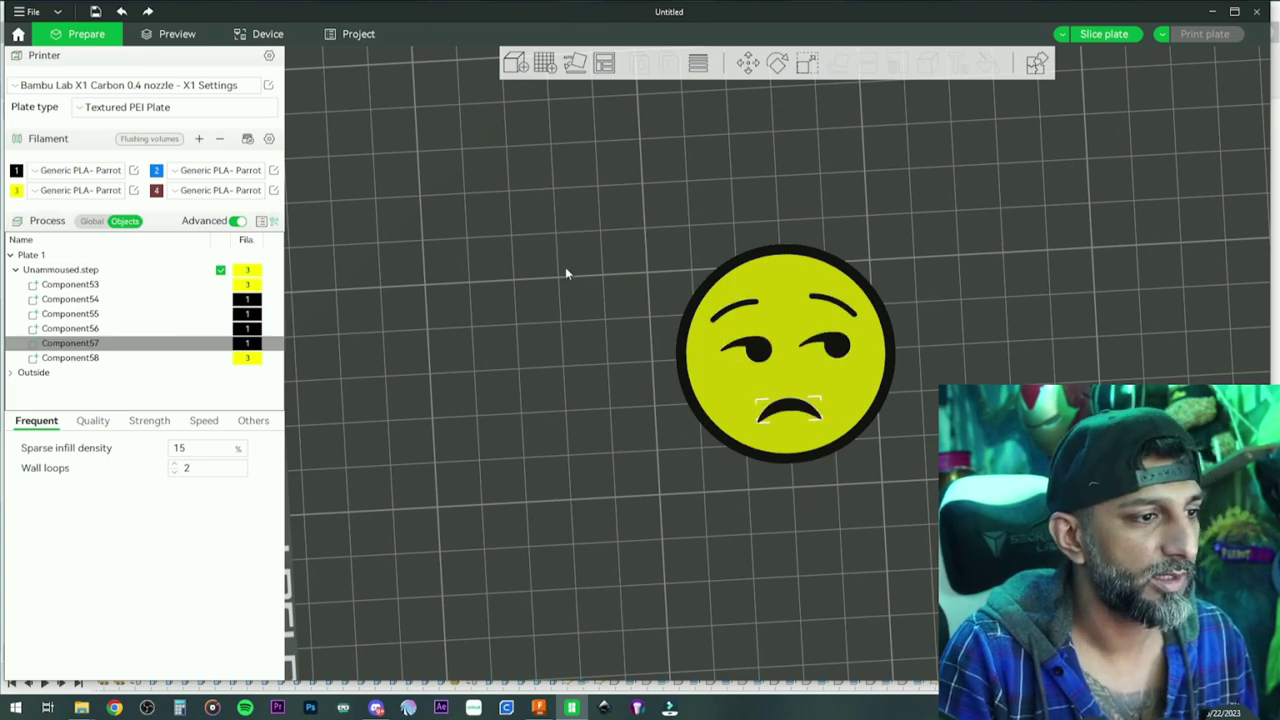
- Flip the emoji disc face-down by rotating it about 180° around the Y axis
{"action": "scroll", "coordinate": [554, 272], "scroll_direction": "down", "scroll_amount": 3}
{"action": "scroll", "coordinate": [560, 270], "scroll_direction": "down", "scroll_amount": 3}
{"action": "key", "text": "ctrl+a"}
{"action": "left_click_drag", "start_coordinate": [708, 281], "coordinate": [706, 267]}
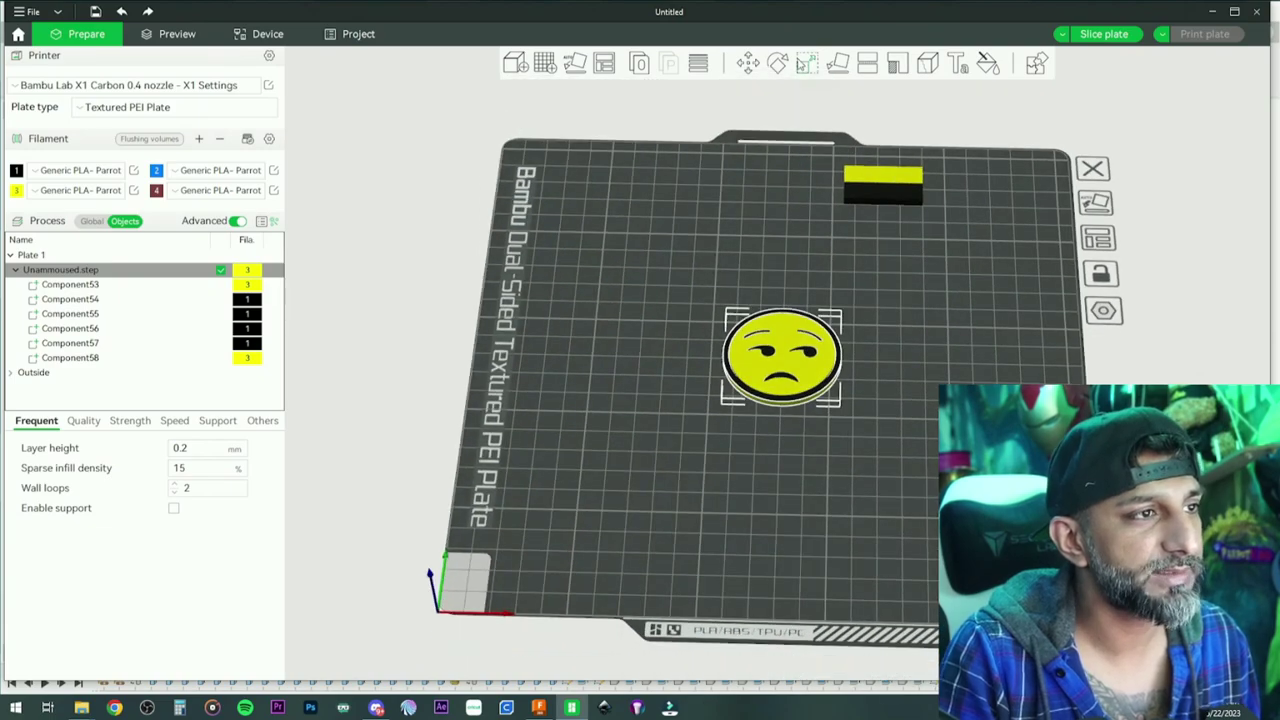
{"action": "key", "text": "r"}
{"action": "scroll", "coordinate": [737, 237], "scroll_direction": "down", "scroll_amount": 2}
{"action": "left_click_drag", "start_coordinate": [783, 296], "coordinate": [786, 404]}
{"action": "left_click", "coordinate": [933, 318]}
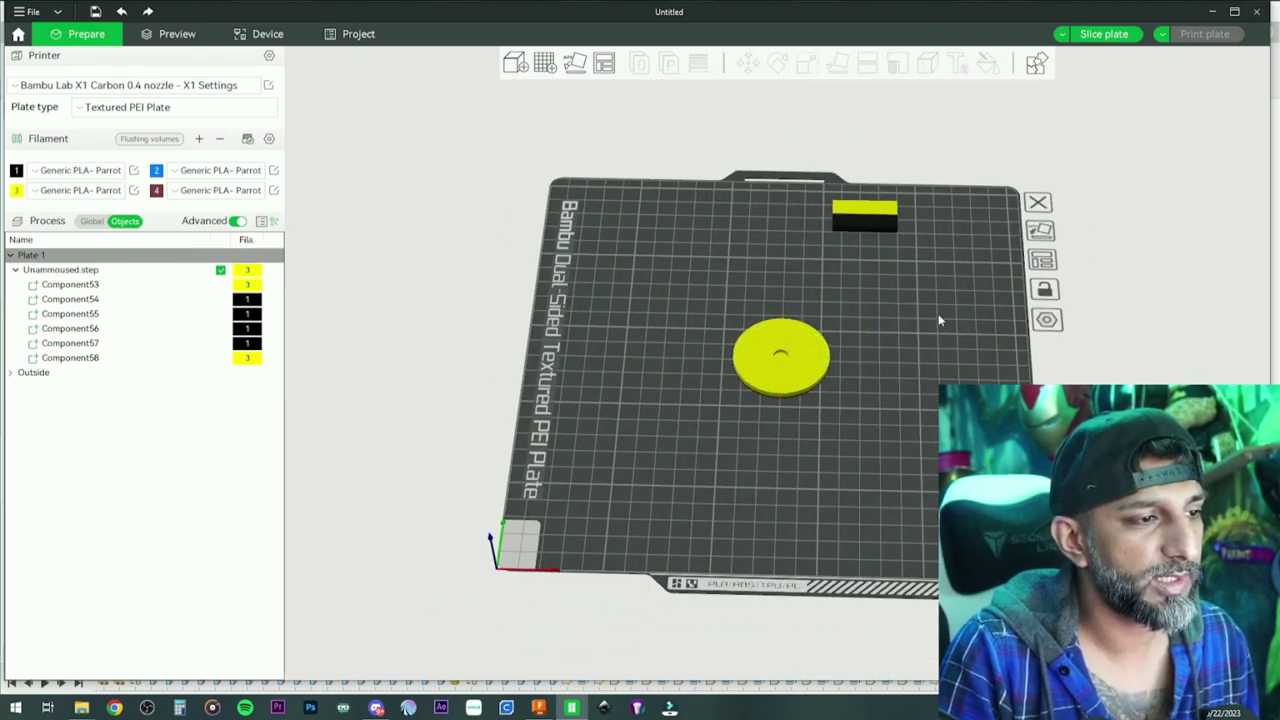
- Slice the plate and check the infill by cutting the preview down to layers 14 and 12
{"action": "left_click", "coordinate": [1104, 36]}
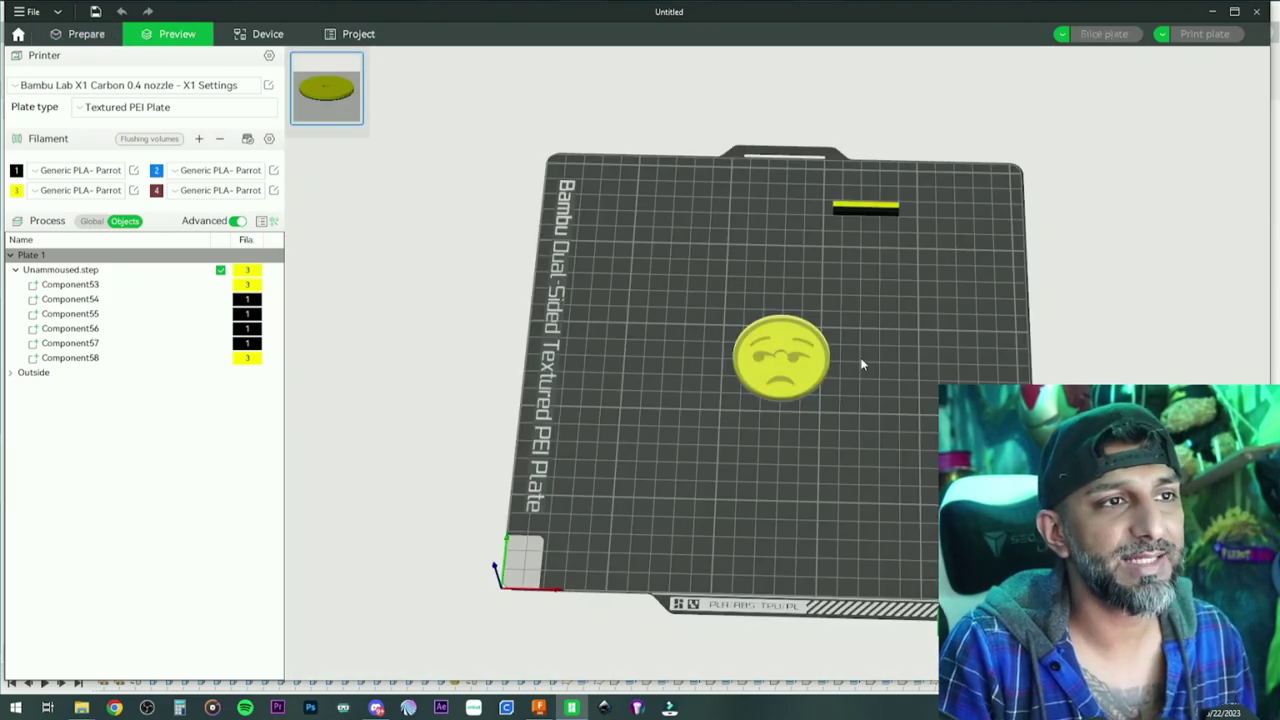
{"action": "scroll", "coordinate": [860, 361], "scroll_direction": "up", "scroll_amount": 5}
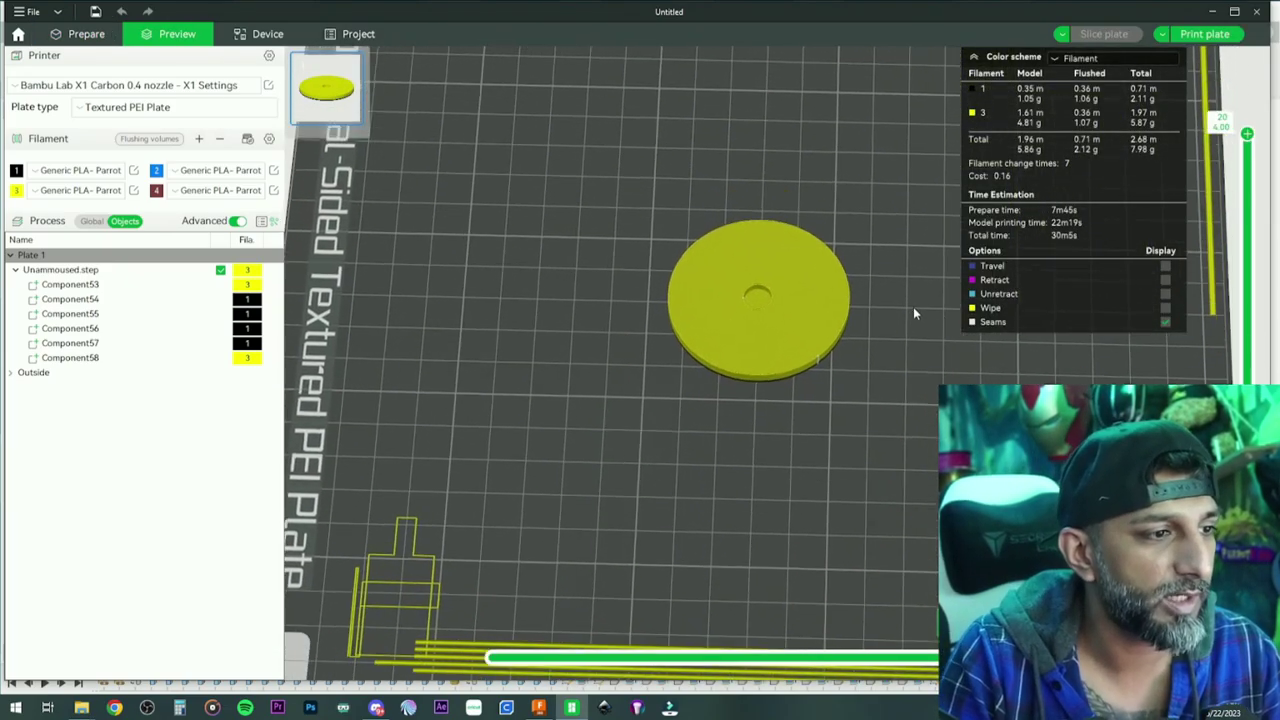
{"action": "scroll", "coordinate": [890, 343], "scroll_direction": "up", "scroll_amount": 3}
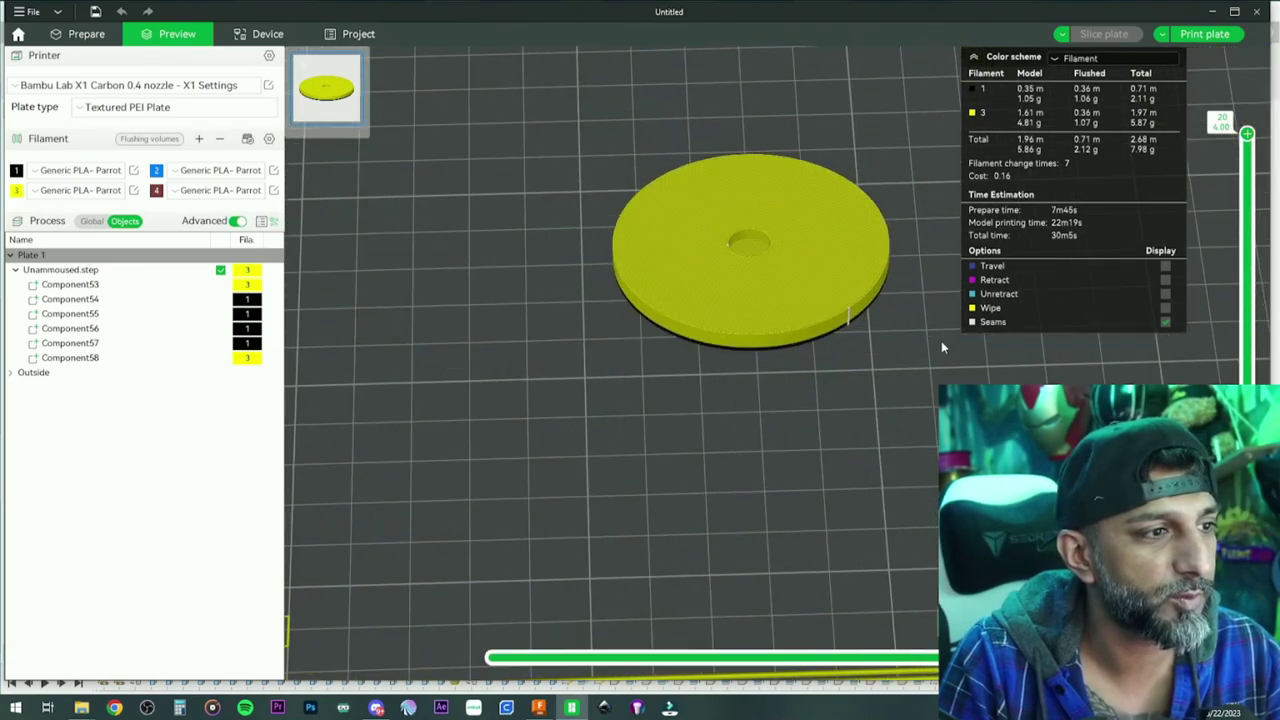
{"action": "mouse_move", "coordinate": [1247, 133]}
{"action": "left_mouse_down"}
{"action": "mouse_move", "coordinate": [1250, 372]}
{"action": "mouse_move", "coordinate": [1247, 135]}
{"action": "left_mouse_up"}
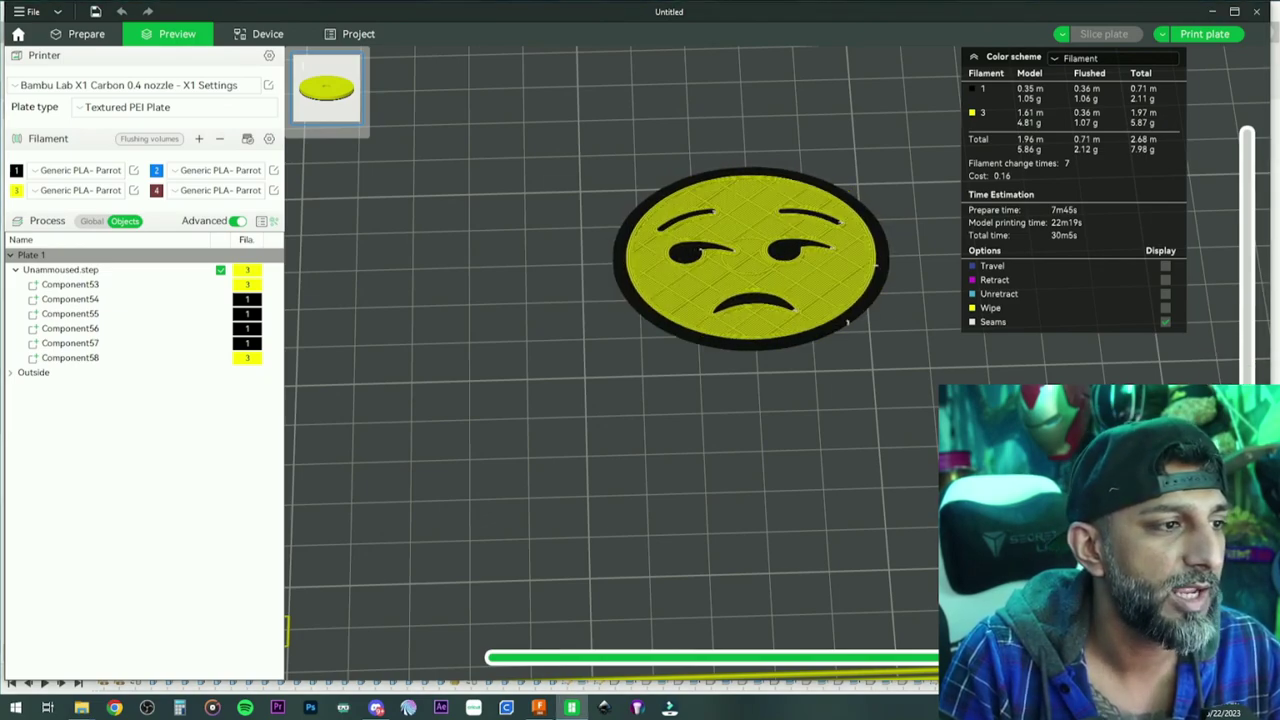
{"action": "key", "text": "Down"}
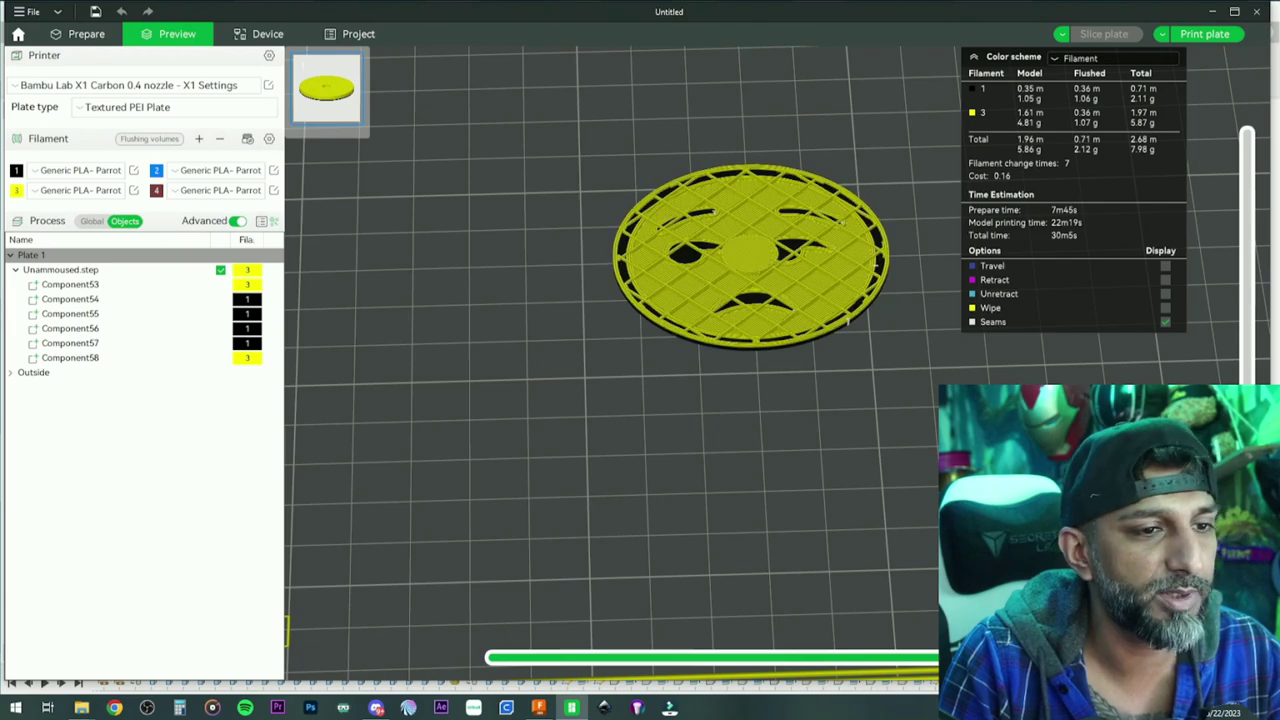
{"action": "left_click_drag", "start_coordinate": [1248, 372], "coordinate": [1246, 134]}
{"action": "scroll", "coordinate": [871, 441], "scroll_direction": "down", "scroll_amount": 5}
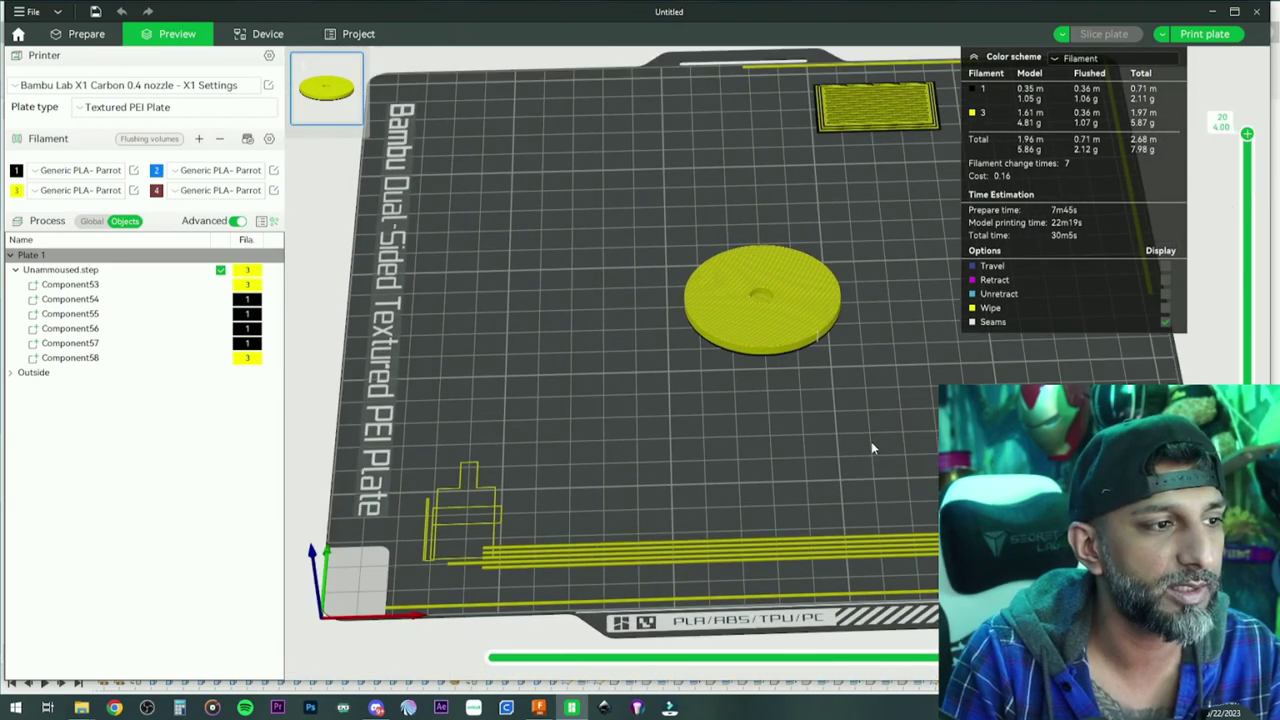